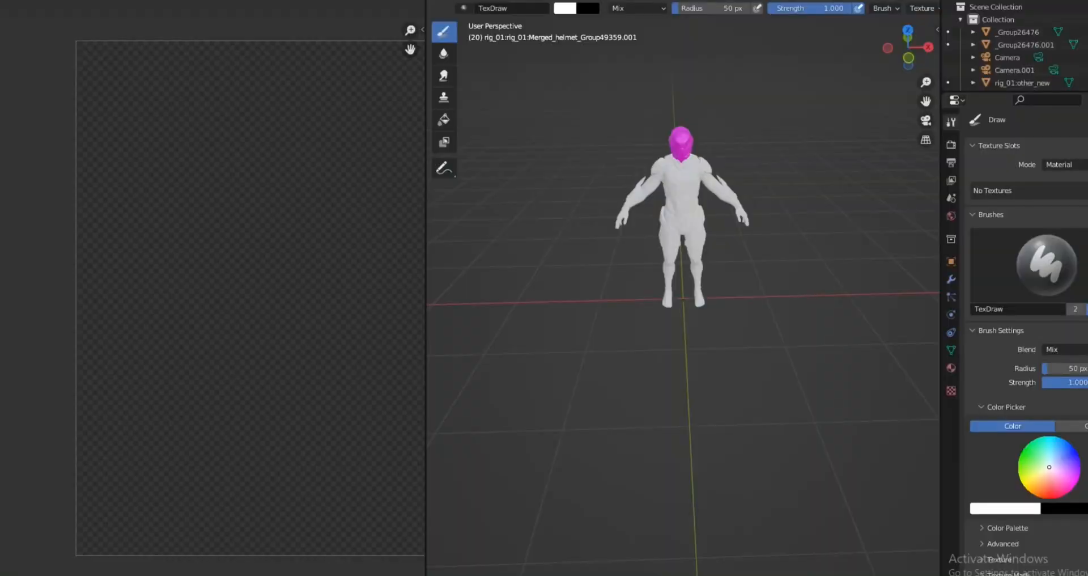
Step: Display the Render Result in the image editor
scroll(179, 305, "down", 5)
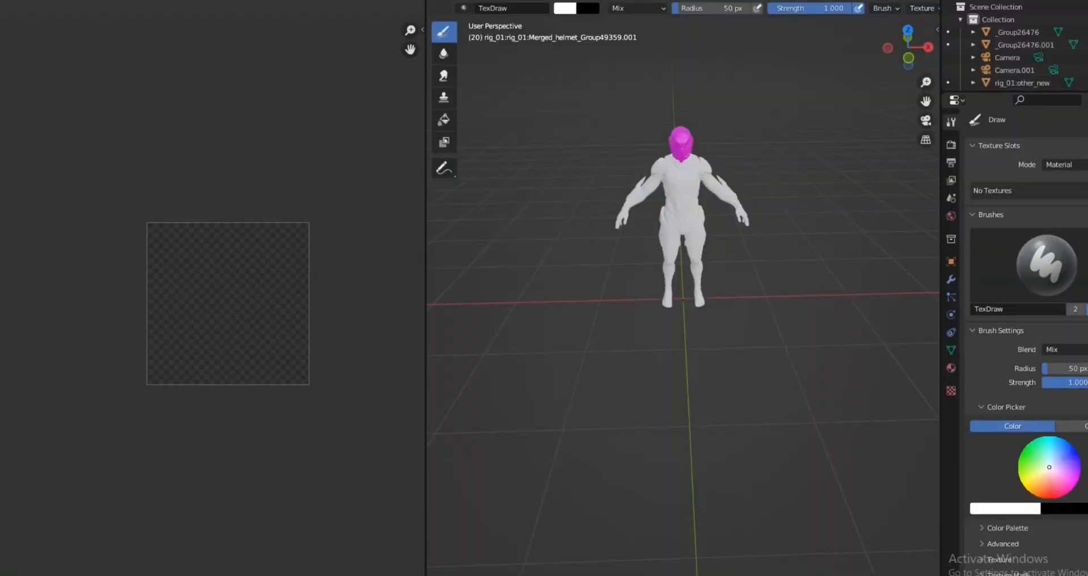
middle_click_drag(276, 289, 254, 299)
scroll(181, 305, "up", 5)
scroll(185, 303, "down", 3)
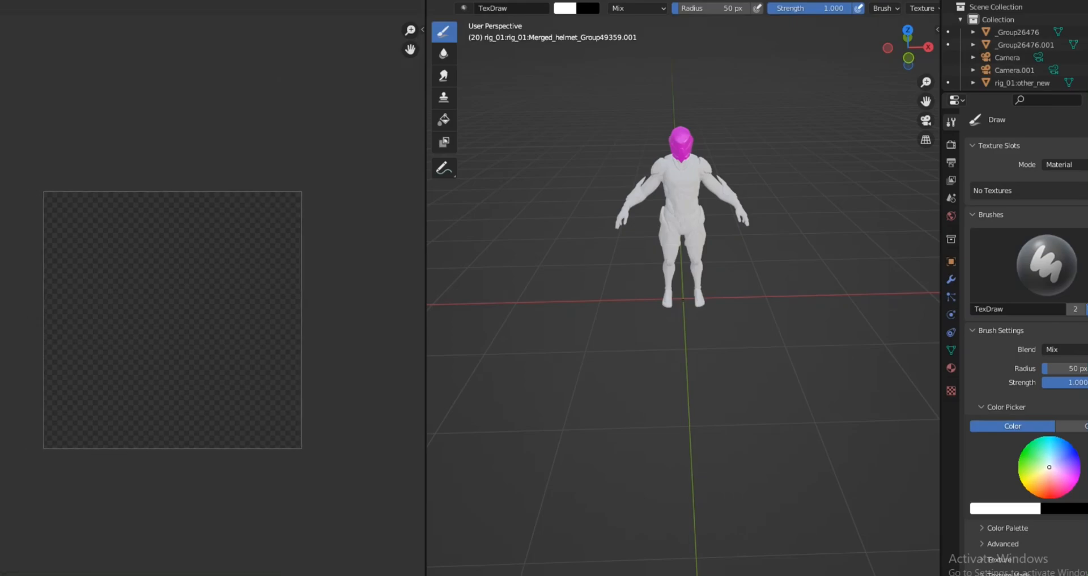
left_click(113, 0)
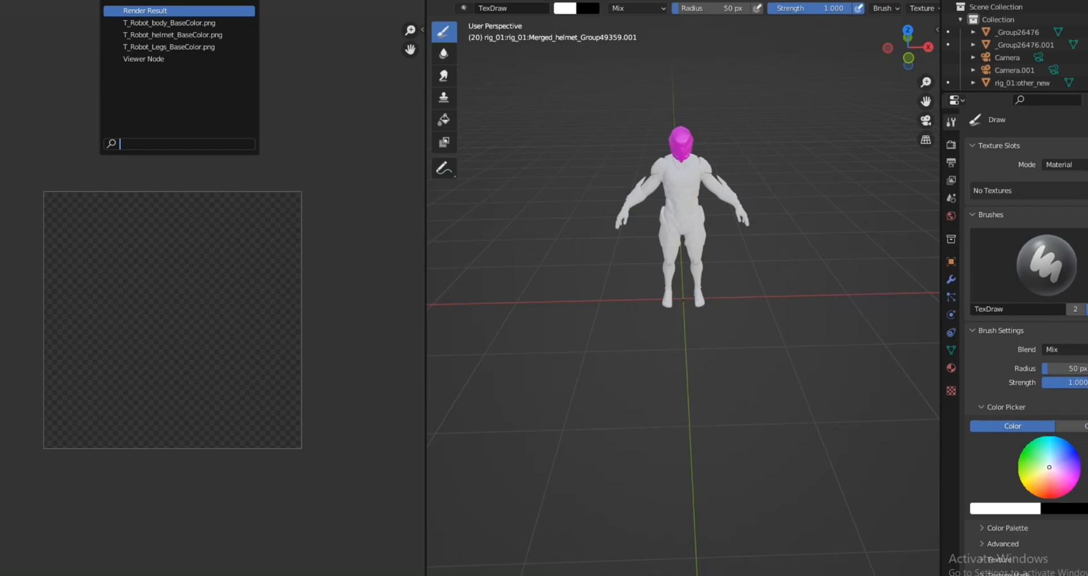
left_click(146, 11)
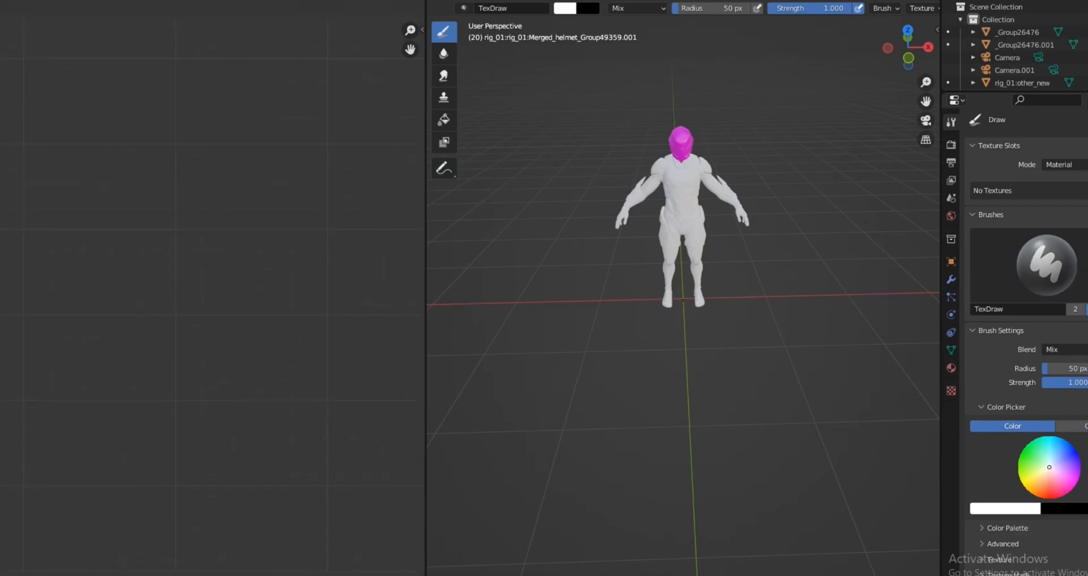
scroll(180, 306, "down", 4)
scroll(180, 306, "up", 3)
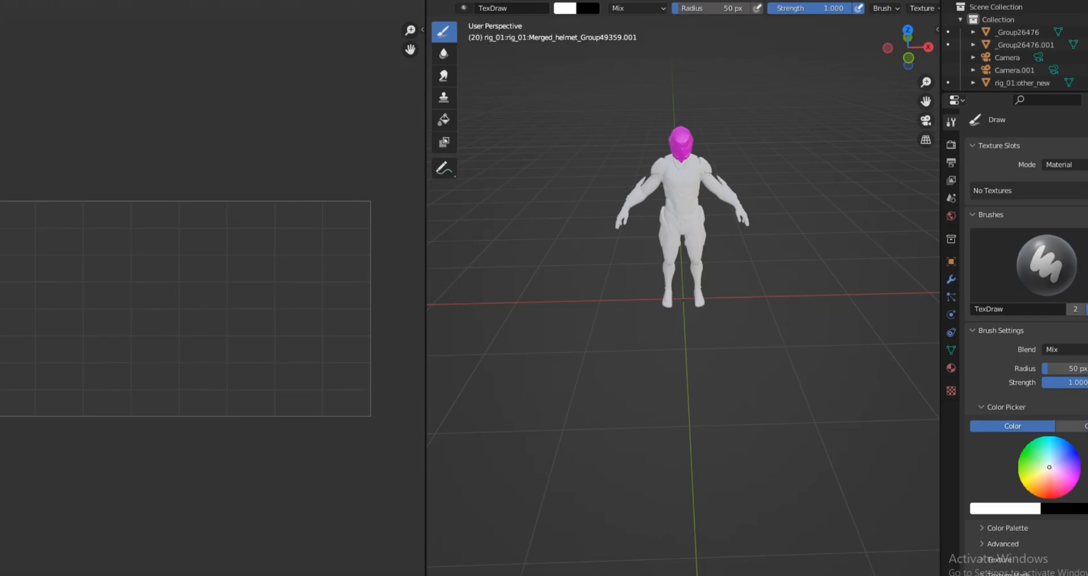
Step: Display the T_Robot_body_BaseColor.png texture in the image editor
left_click(111, 1)
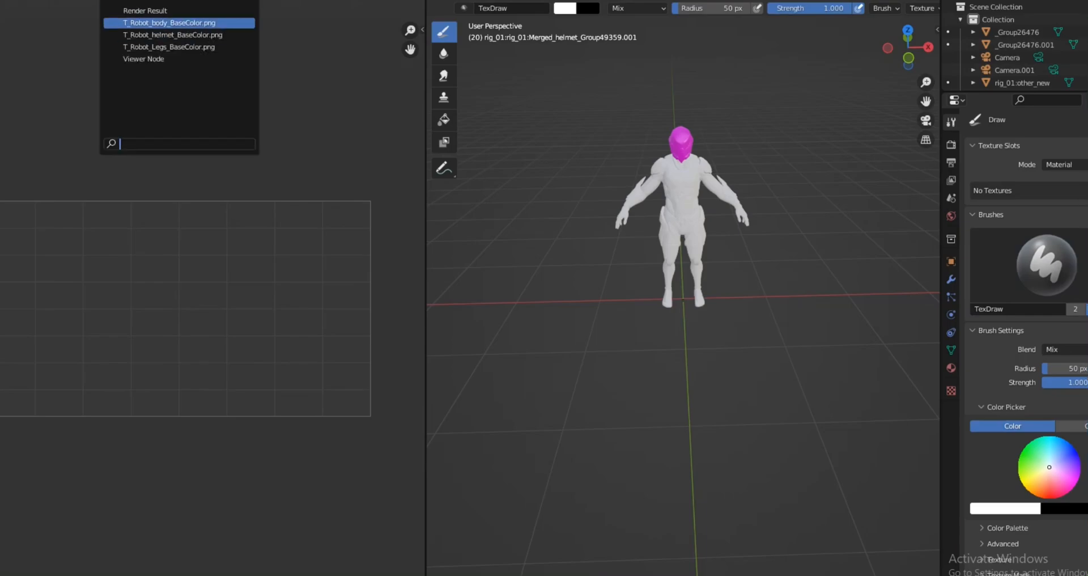
left_click(169, 23)
scroll(181, 306, "up", 5)
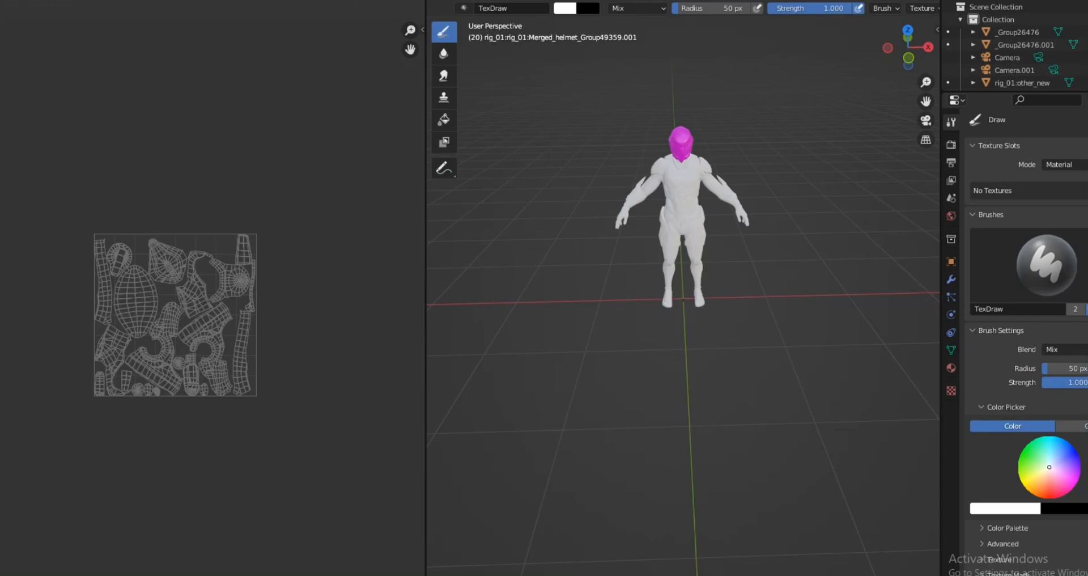
Step: Switch the image editor to Paint mode and open its brush colour picker
left_click(1, 1)
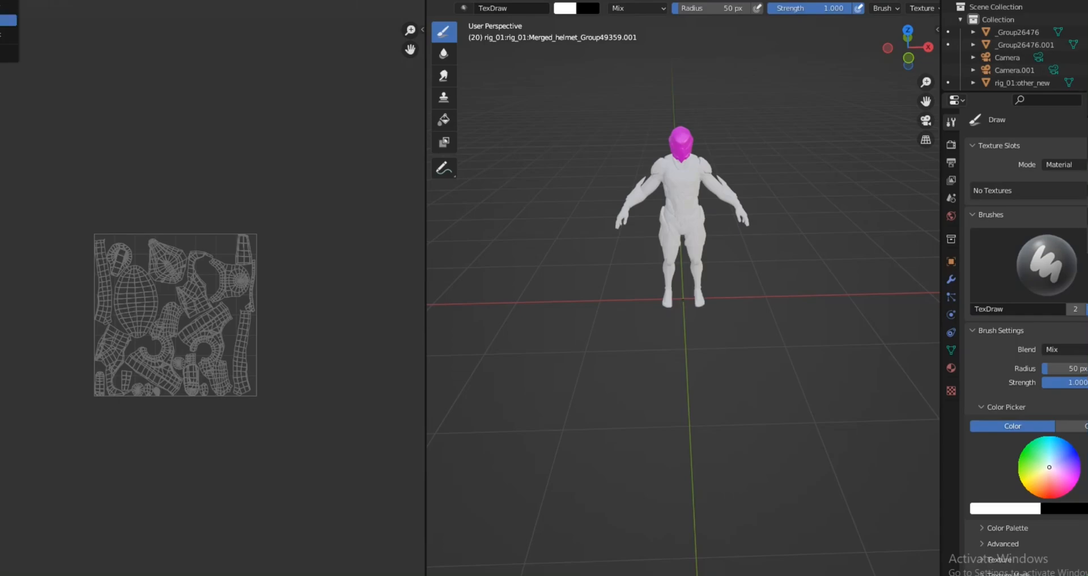
left_click(1, 21)
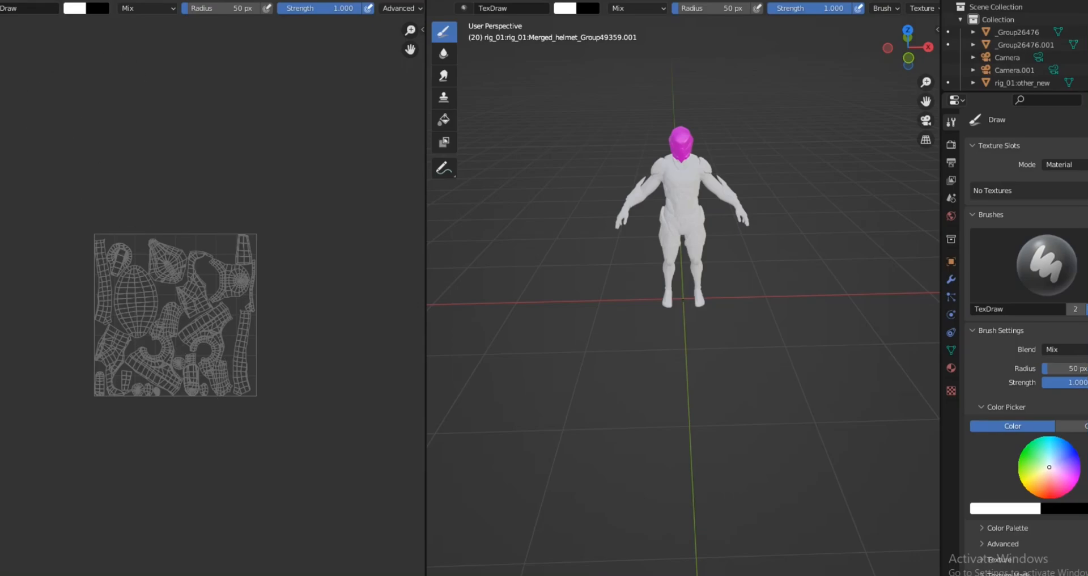
left_click(74, 8)
left_click_drag(116, 67, 81, 100)
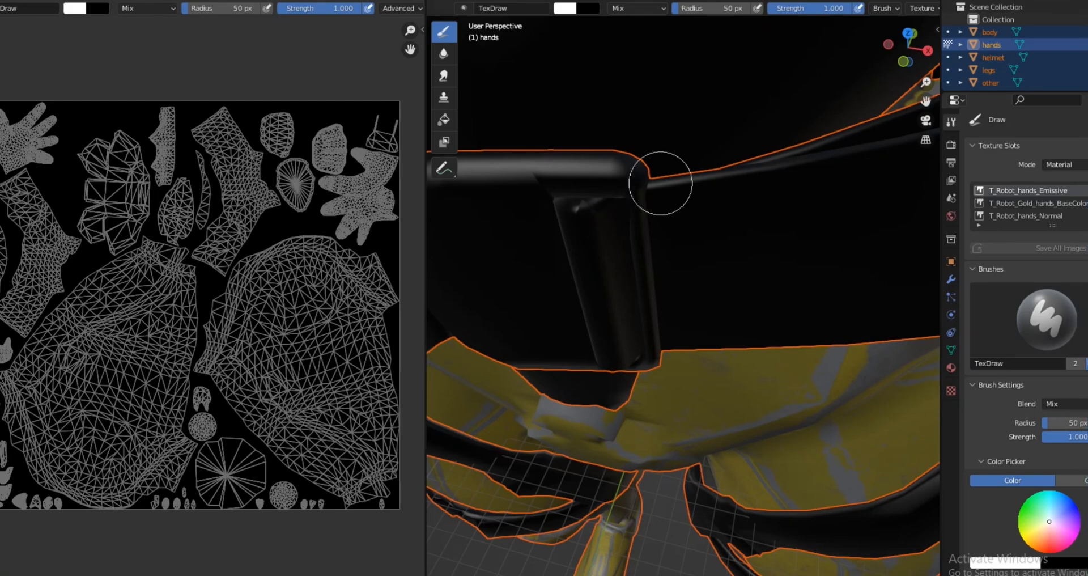
Step: Split the 3D viewport horizontally into two stacked viewports of the robot
scroll(533, 167, "down", 4)
scroll(564, 141, "up", 5)
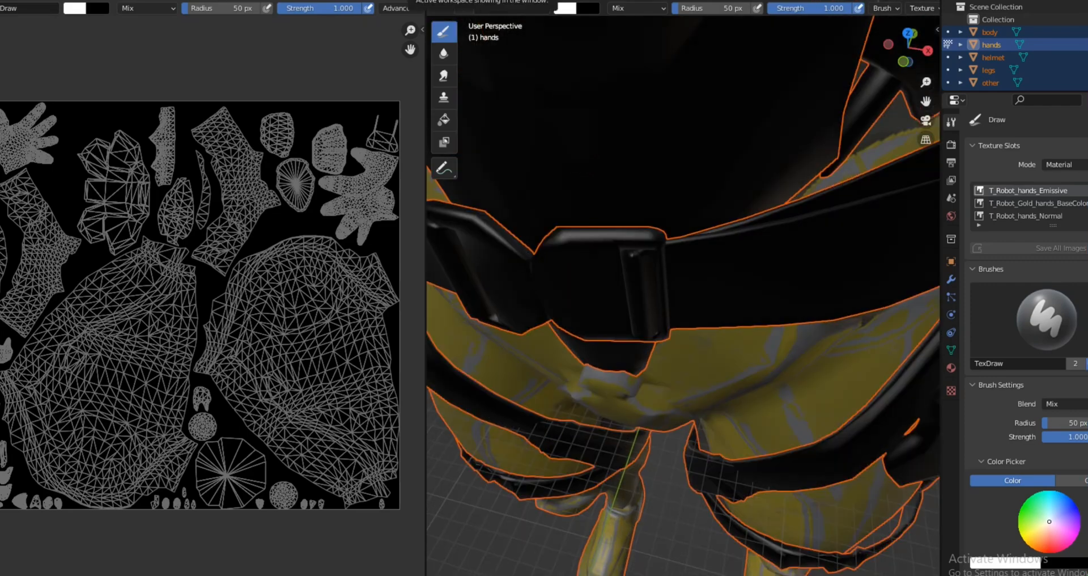
mouse_move(429, 1)
left_mouse_down()
mouse_move(429, 445)
mouse_move(429, 359)
left_mouse_up()
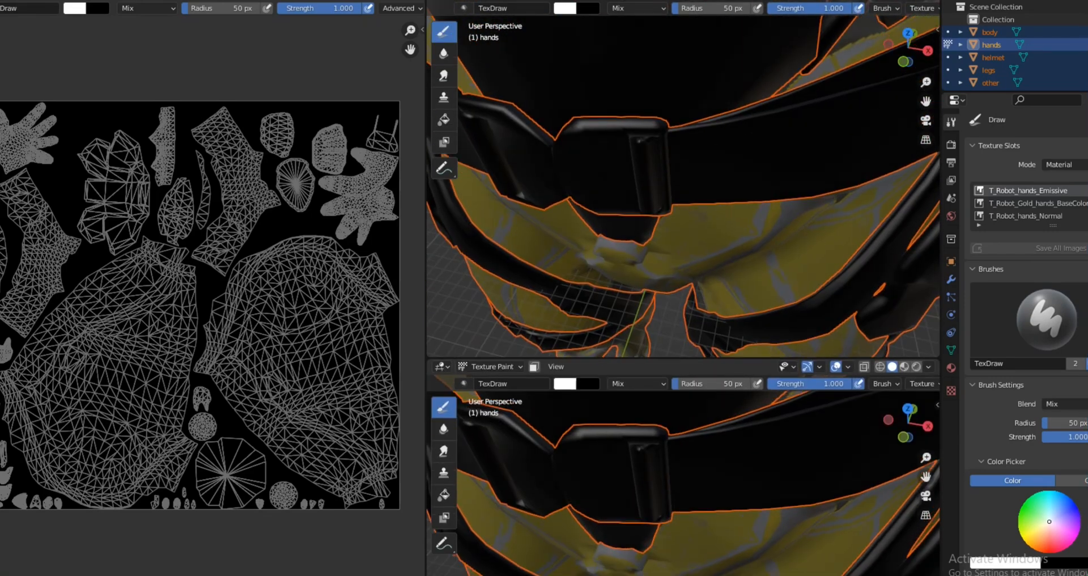
Step: Frame the robot from the front in one 3D viewport and switch its shading from solid to rendered
scroll(590, 126, "down", 5)
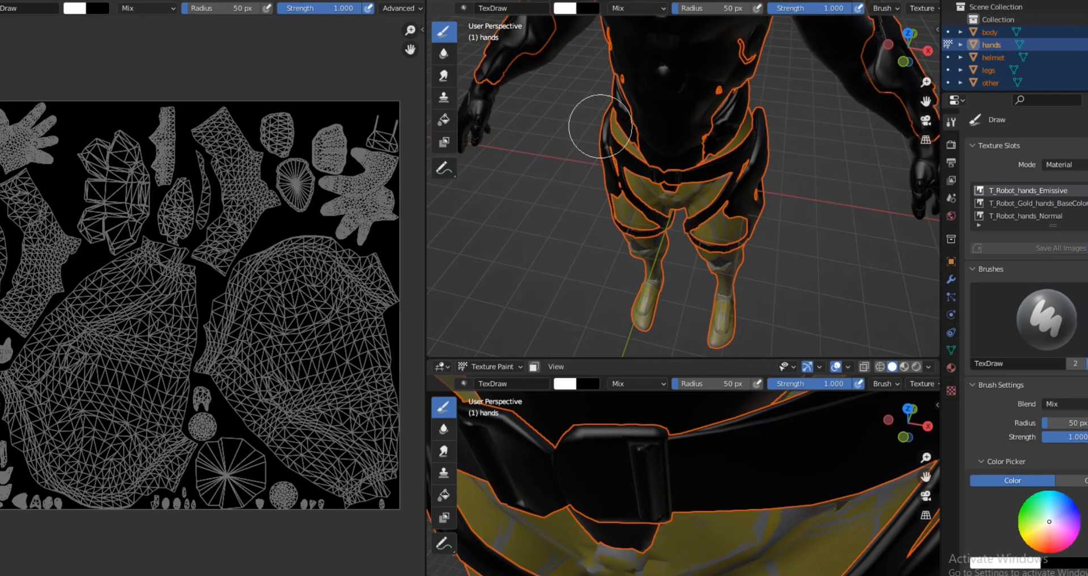
middle_click_drag(608, 122, 633, 83)
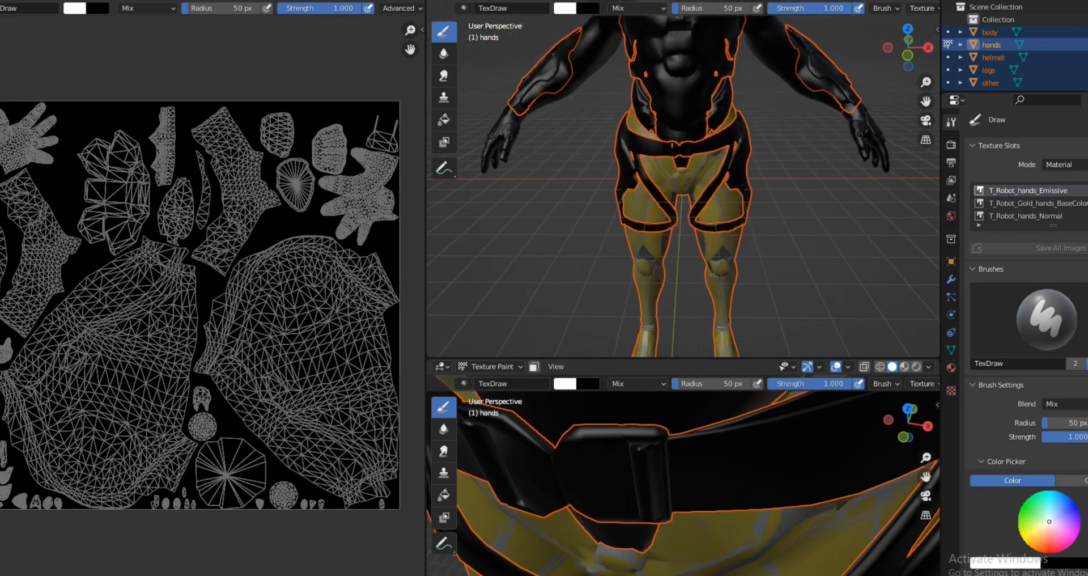
key("shift+z")
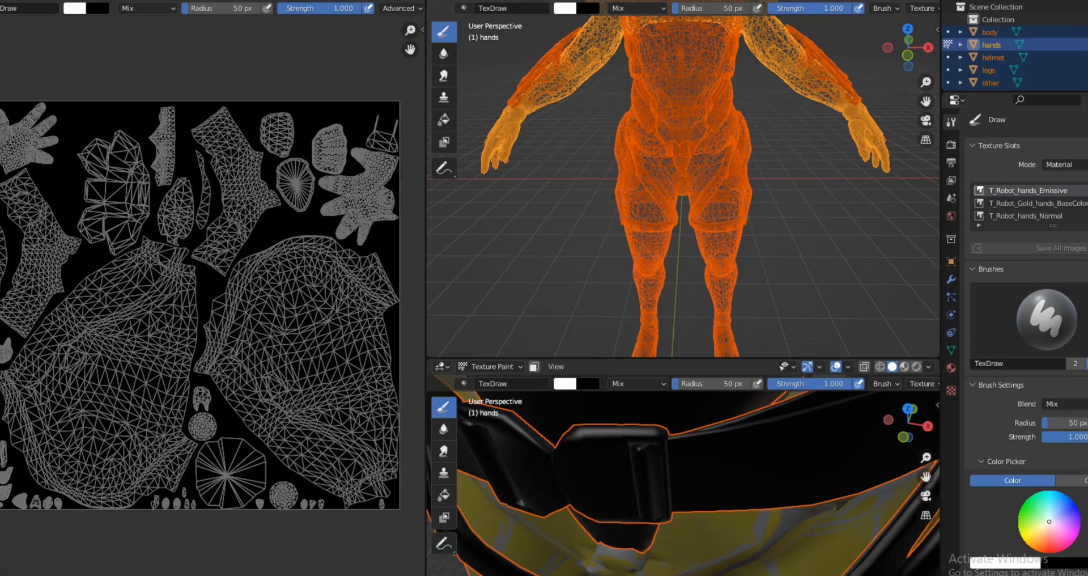
key("shift+z")
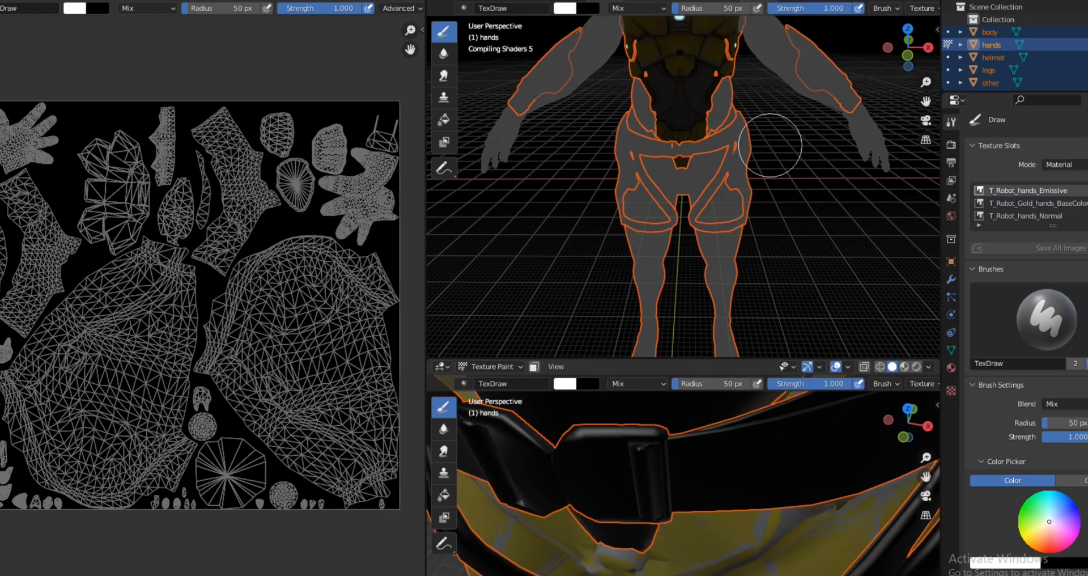
Step: Frame the whole robot in the solid-shaded viewport, then enlarge that viewport and widen the image editor to fit the full UV layout
scroll(715, 462, "down", 12)
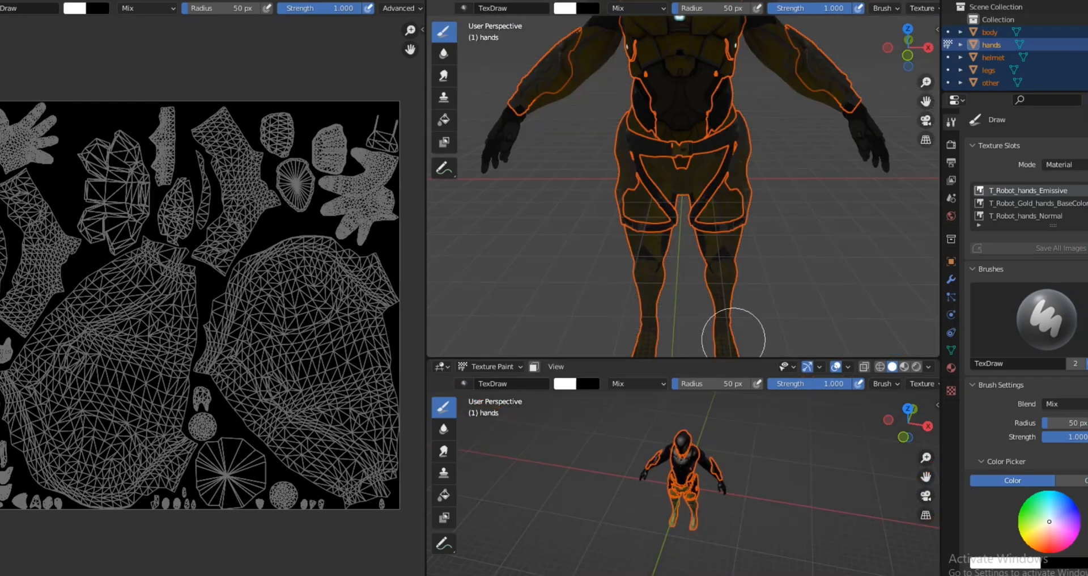
scroll(741, 333, "down", 4)
middle_click_drag(698, 485, 711, 426)
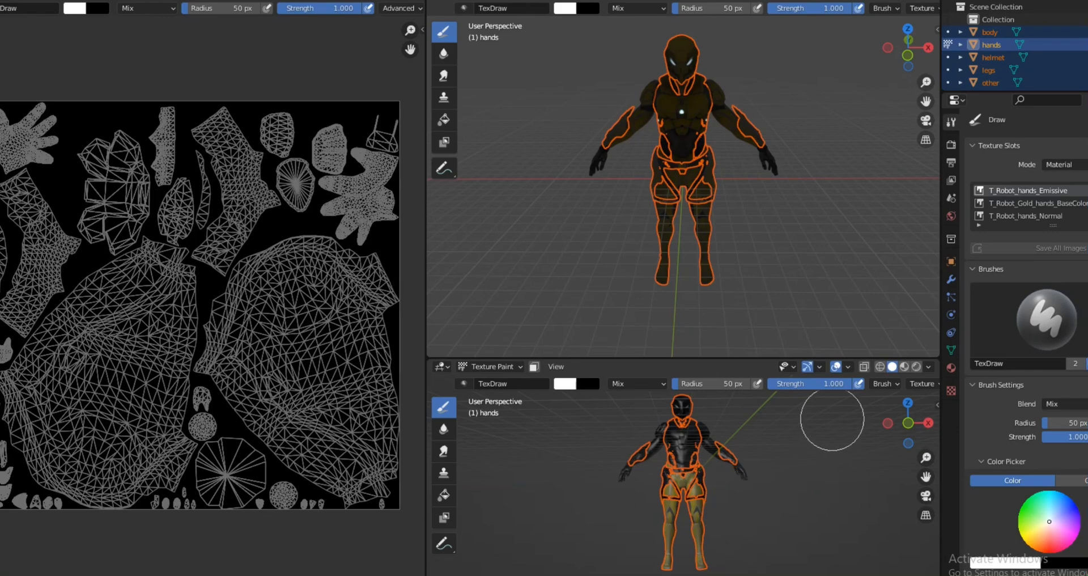
scroll(783, 466, "up", 2)
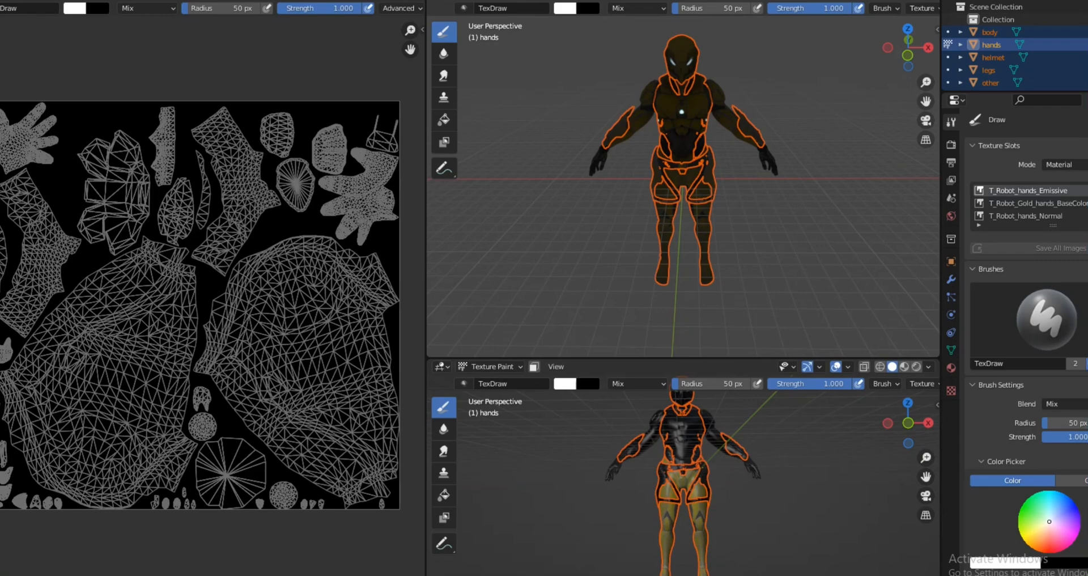
left_click_drag(760, 358, 760, 233)
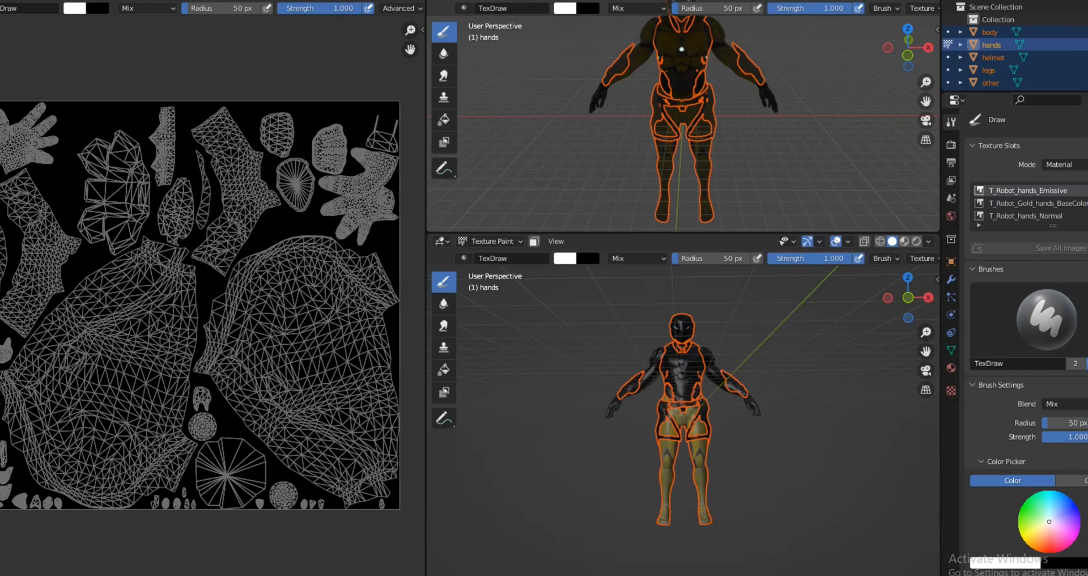
left_click_drag(426, 283, 588, 284)
middle_click_drag(753, 479, 753, 537)
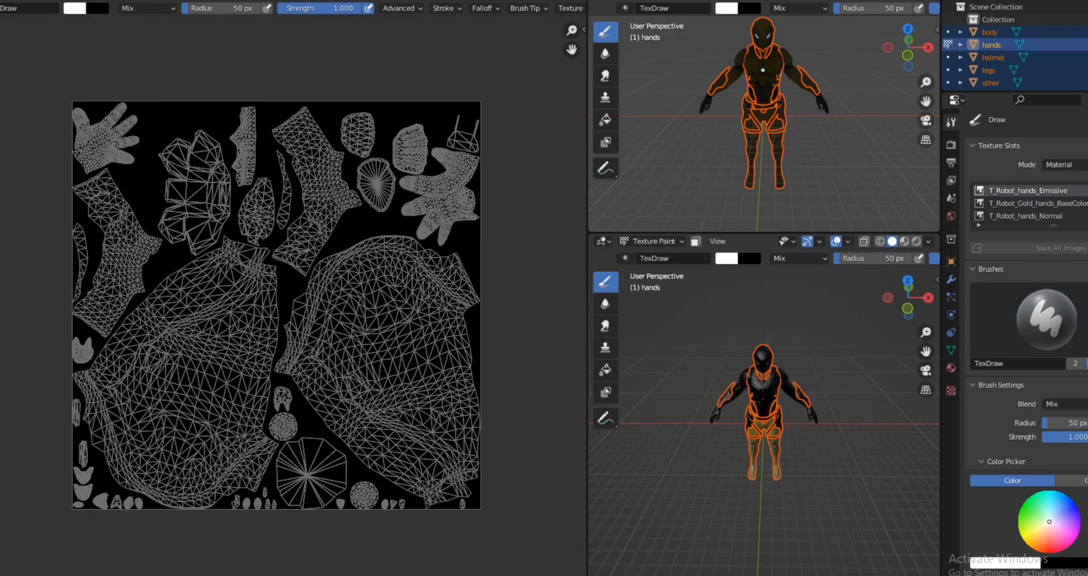
Step: Isolate the selected robot parts in local view in the solid-shaded viewport
scroll(757, 449, "up", 3)
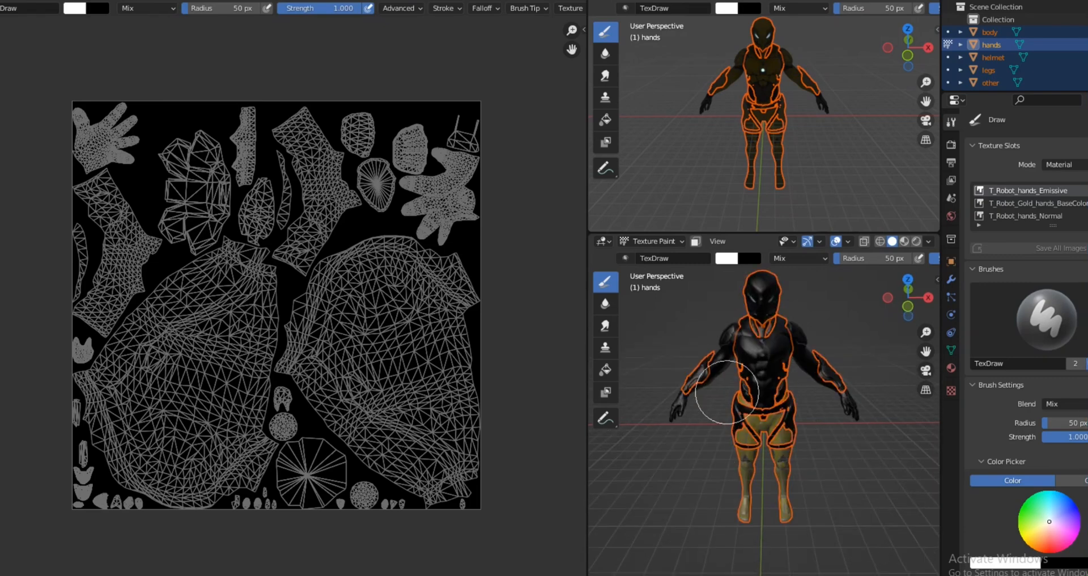
scroll(710, 382, "down", 2)
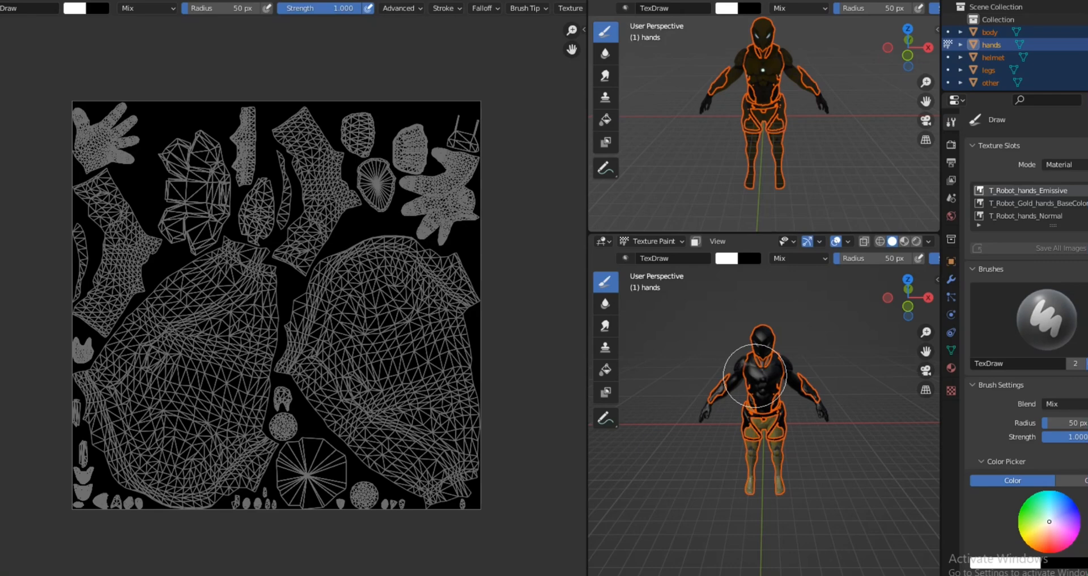
key("KP_Divide")
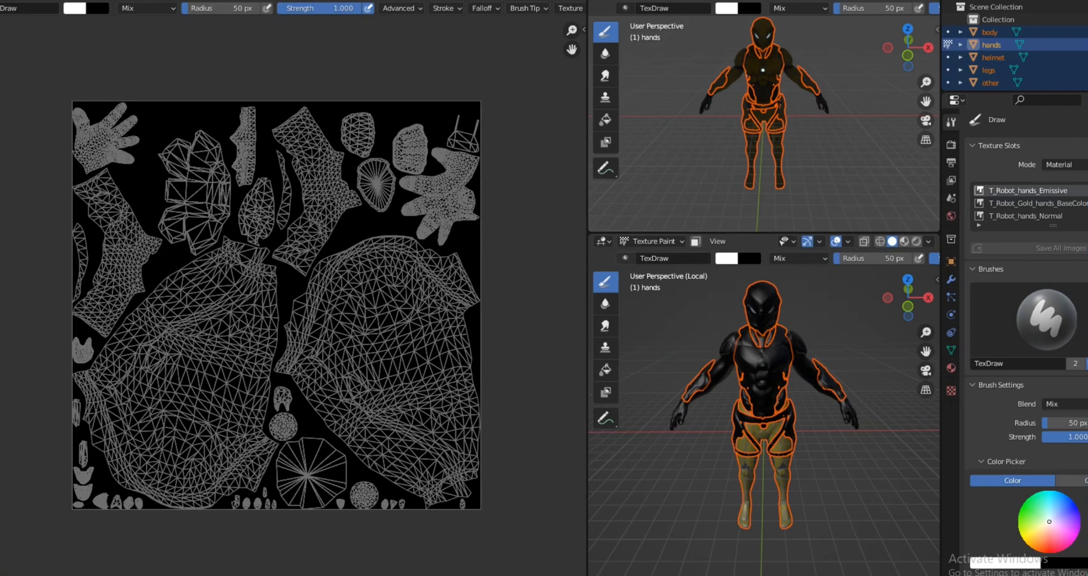
Step: Set the solid-shaded area's editor type to 3D Viewport and switch it to Object Mode
left_click(604, 241)
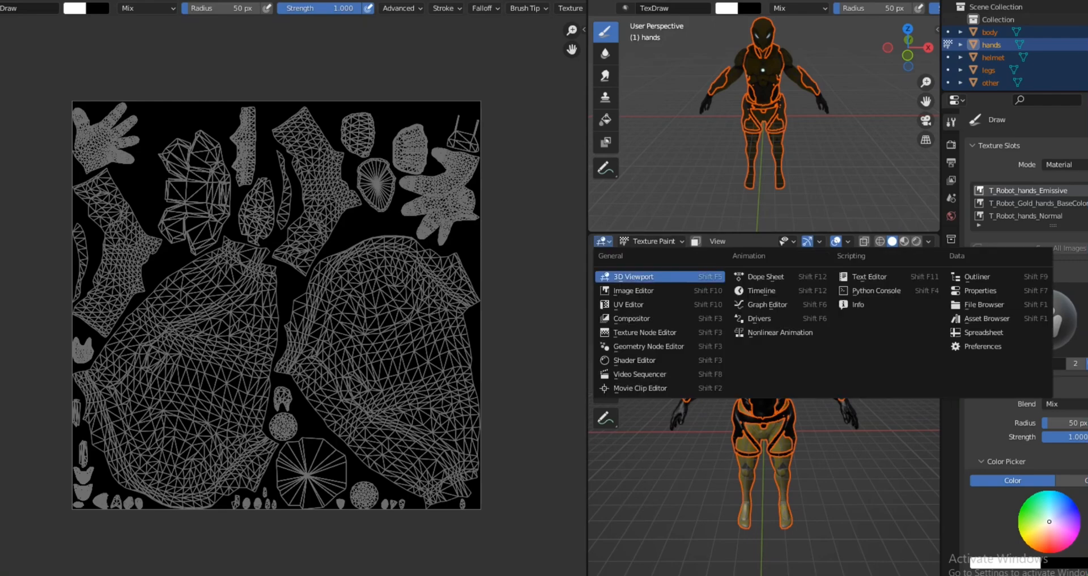
left_click(629, 277)
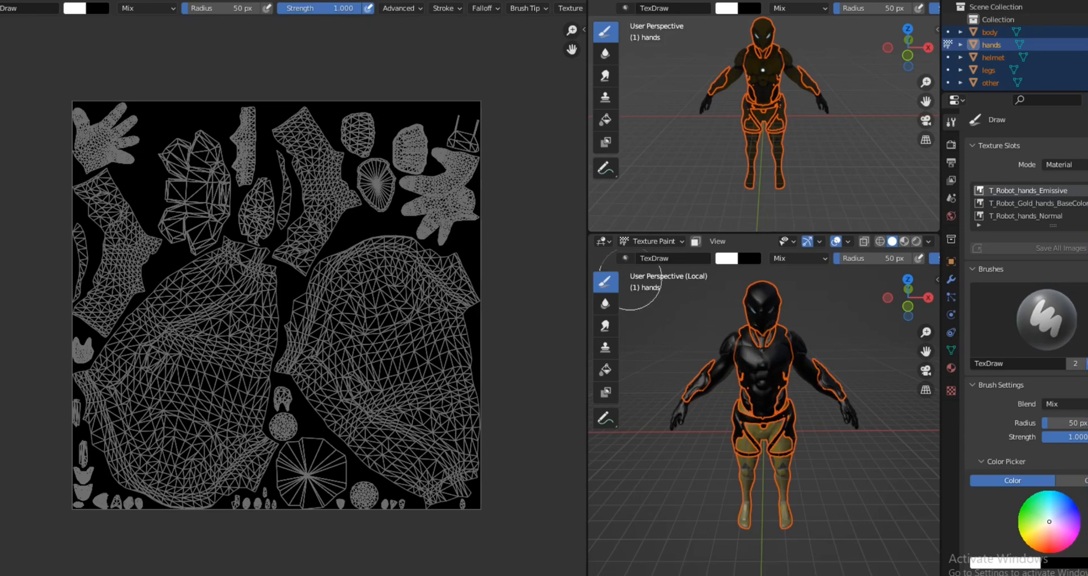
left_click(652, 241)
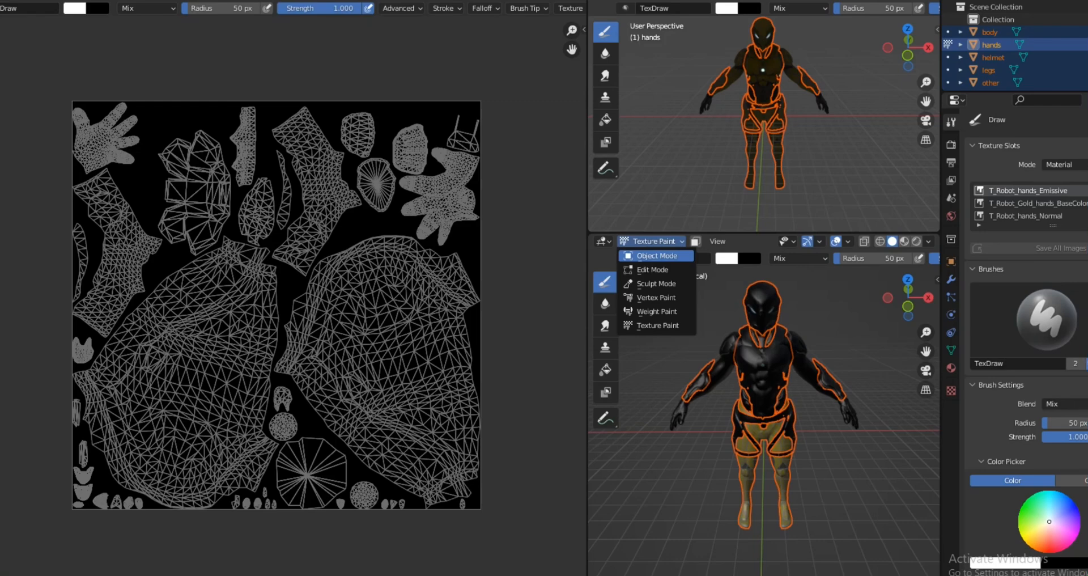
left_click(657, 256)
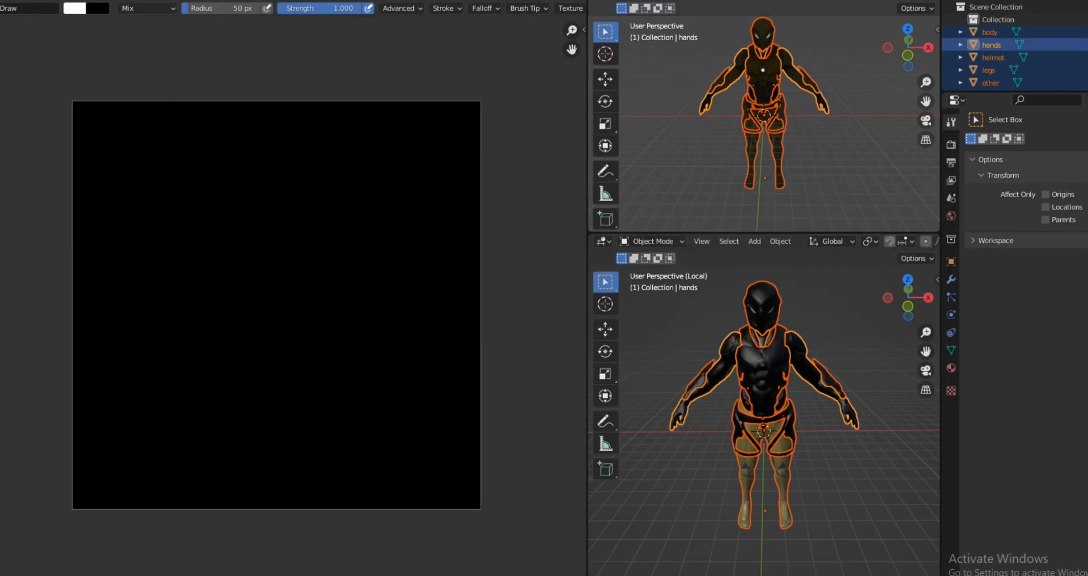
Step: Set the interaction mode to Texture Paint and paint a white dab over the robot's torso on the hands emissive texture
left_click(652, 241)
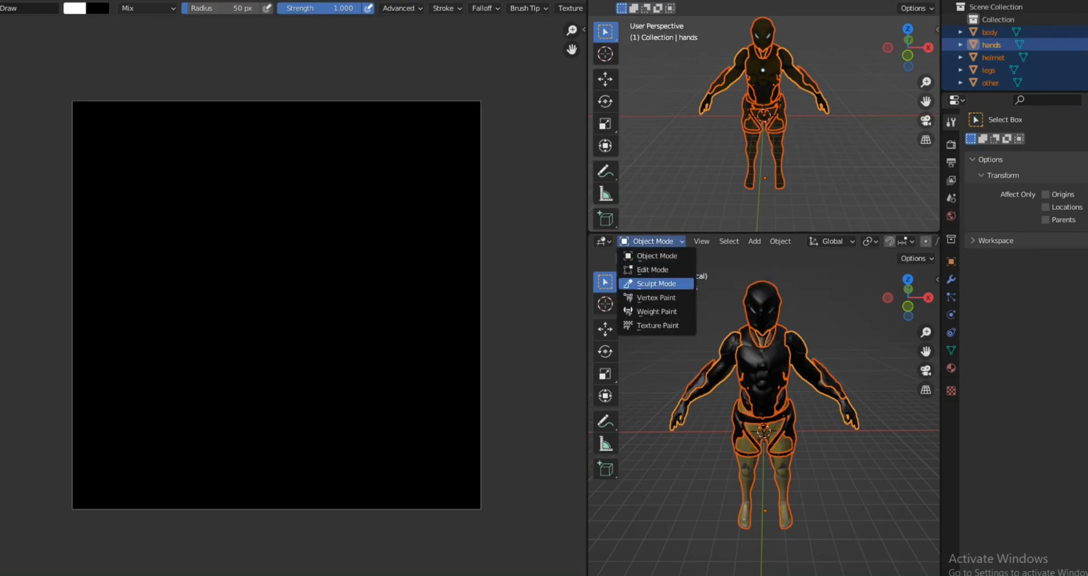
left_click(658, 325)
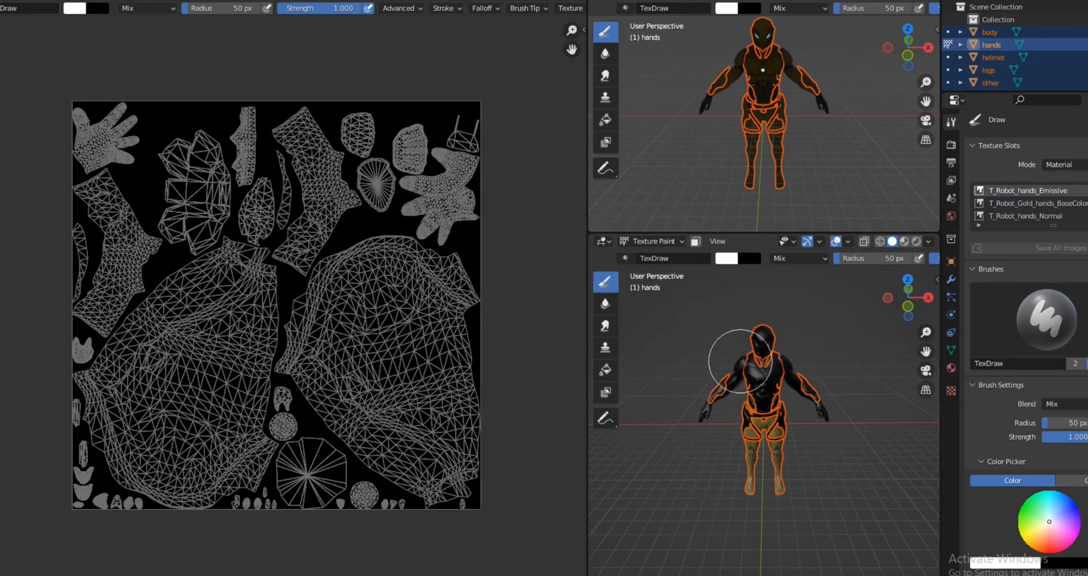
left_click(769, 368)
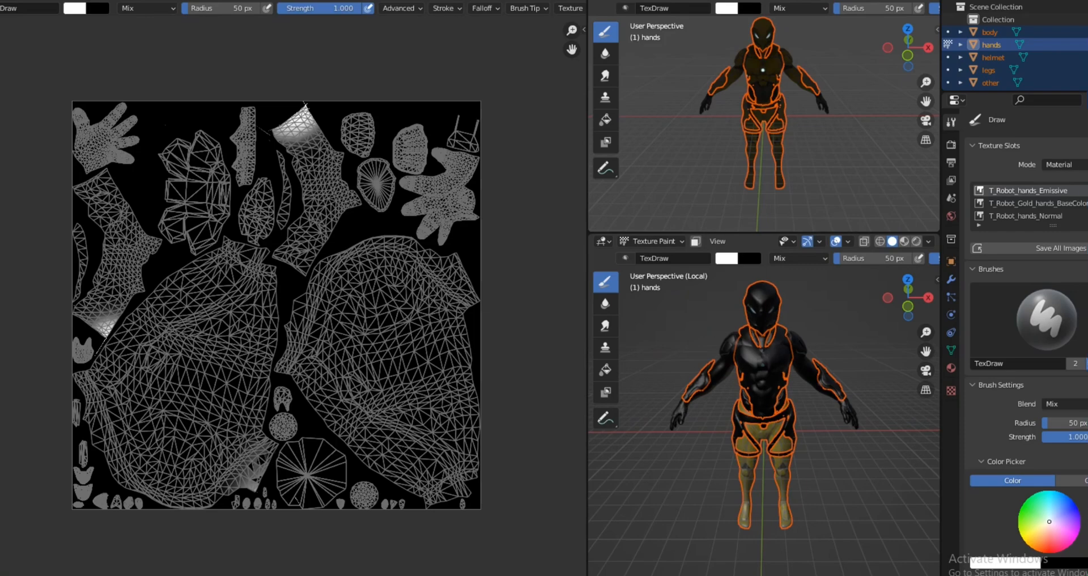
Step: Switch back to Object Mode and select only the robot's helmet
left_click(652, 241)
left_click(604, 0)
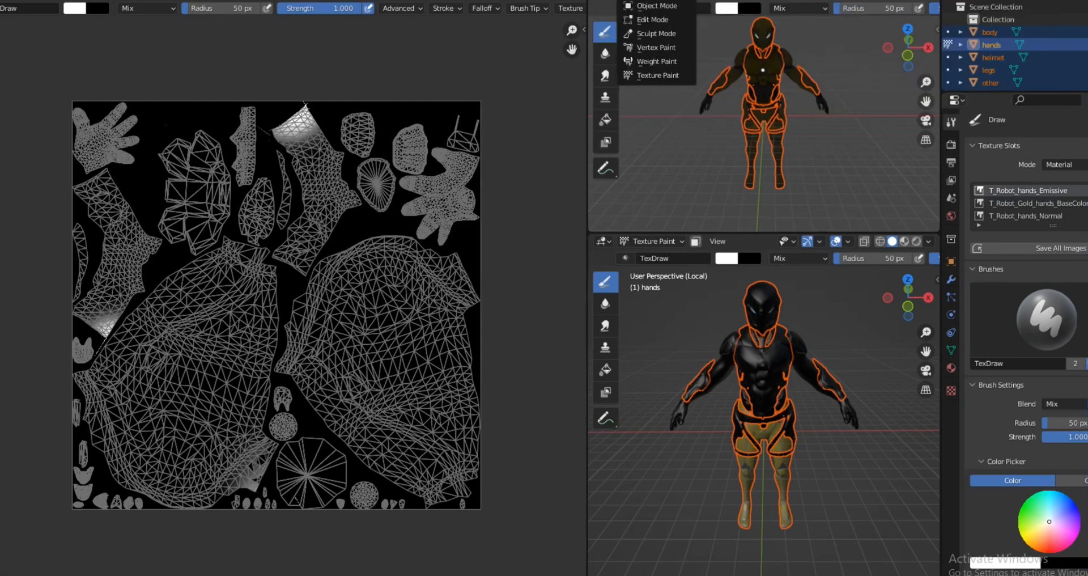
left_click(652, 0)
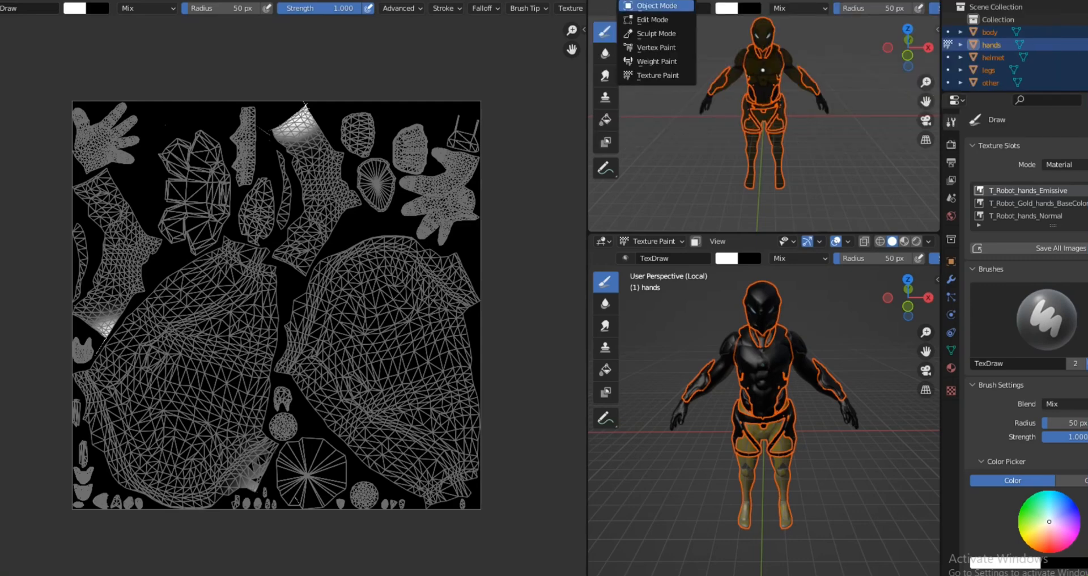
left_click(656, 6)
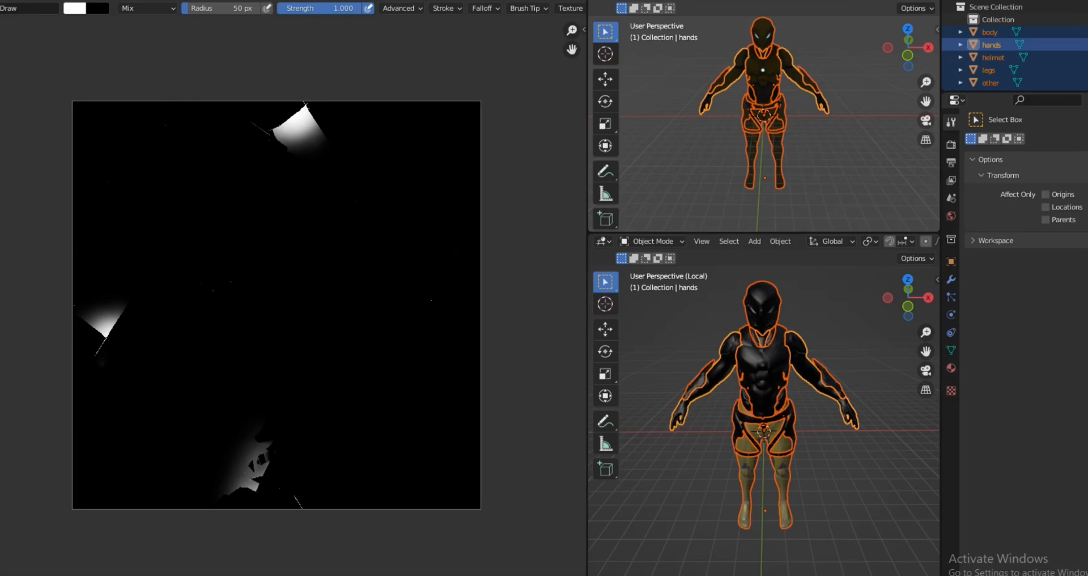
left_click(763, 35)
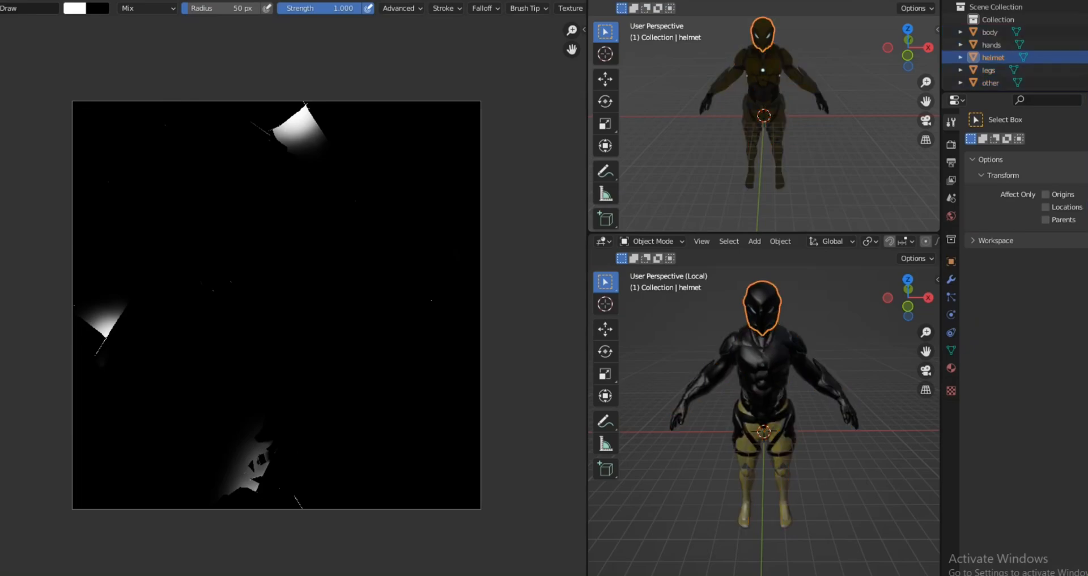
Step: Isolate only the robot's body in local view and switch it to Texture Paint mode
key("alt+a")
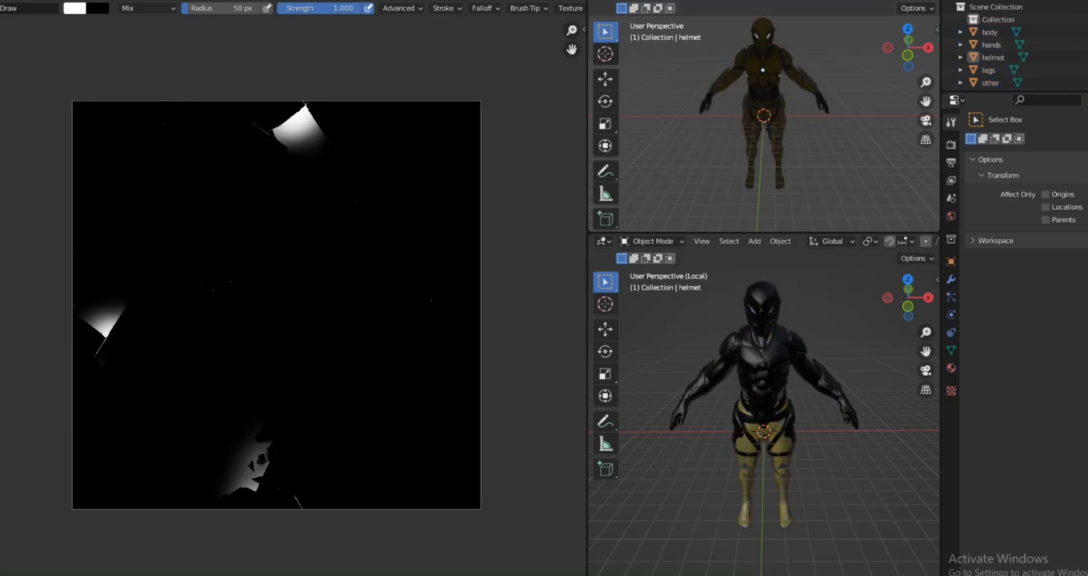
left_click(763, 73)
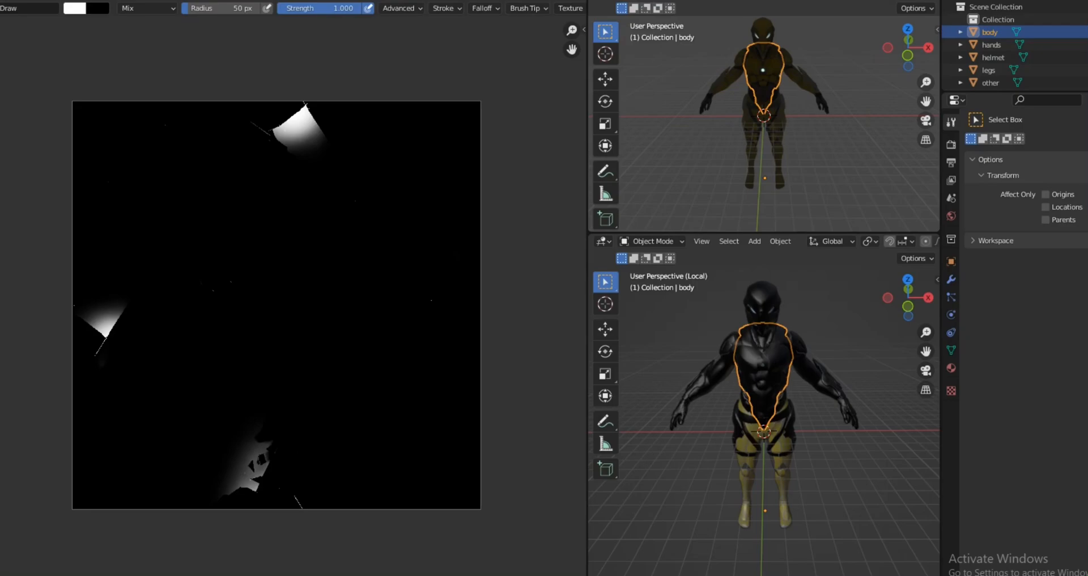
key("KP_Divide")
key("KP_Divide")
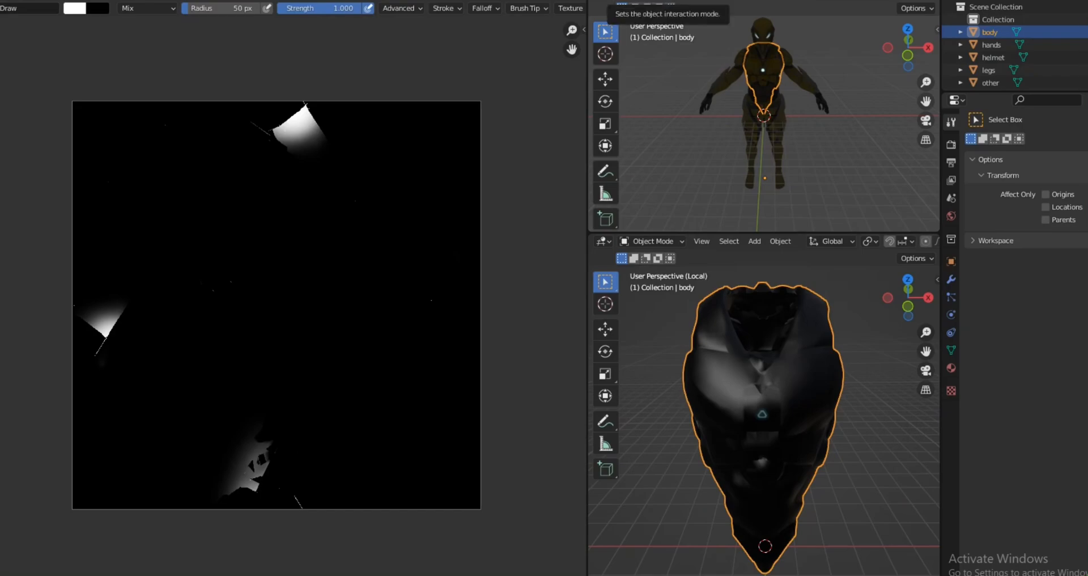
left_click(652, 2)
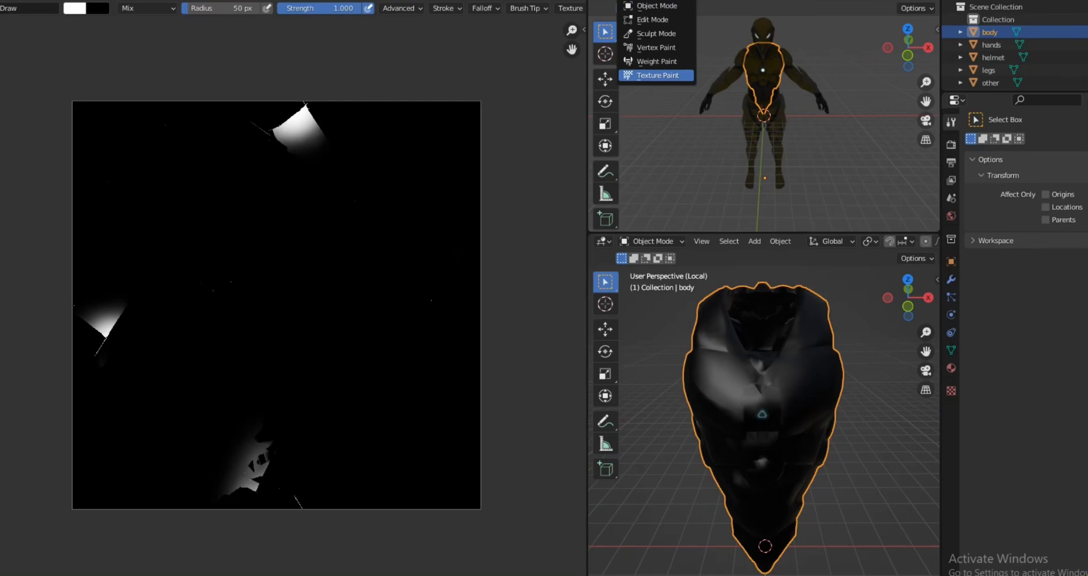
left_click(658, 76)
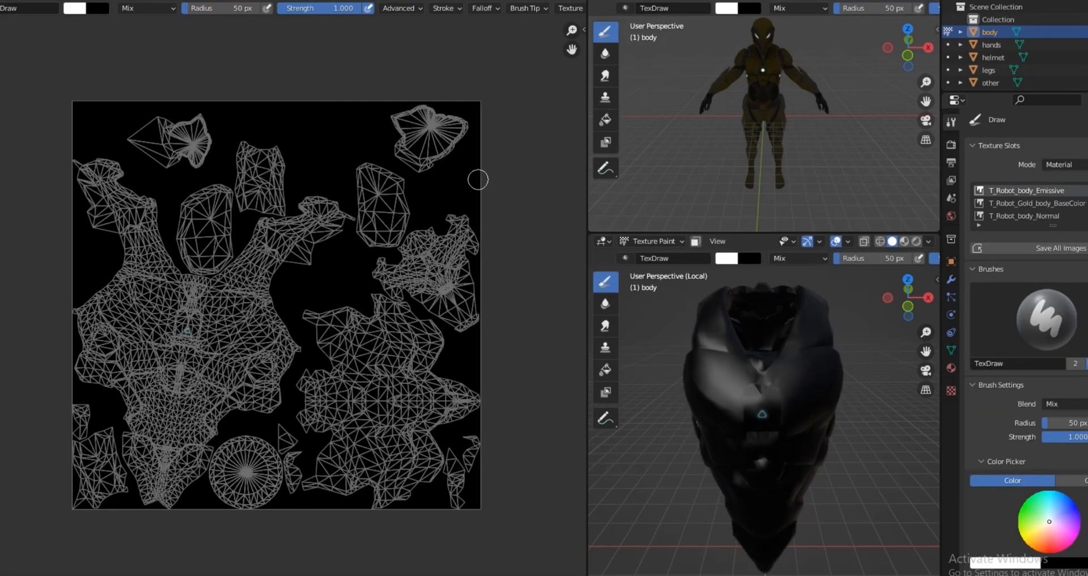
Step: Set the Draw brush colour to orange-yellow for painting around the emblem on the body emissive texture
scroll(102, 284, "up", 5)
scroll(28, 421, "up", 3)
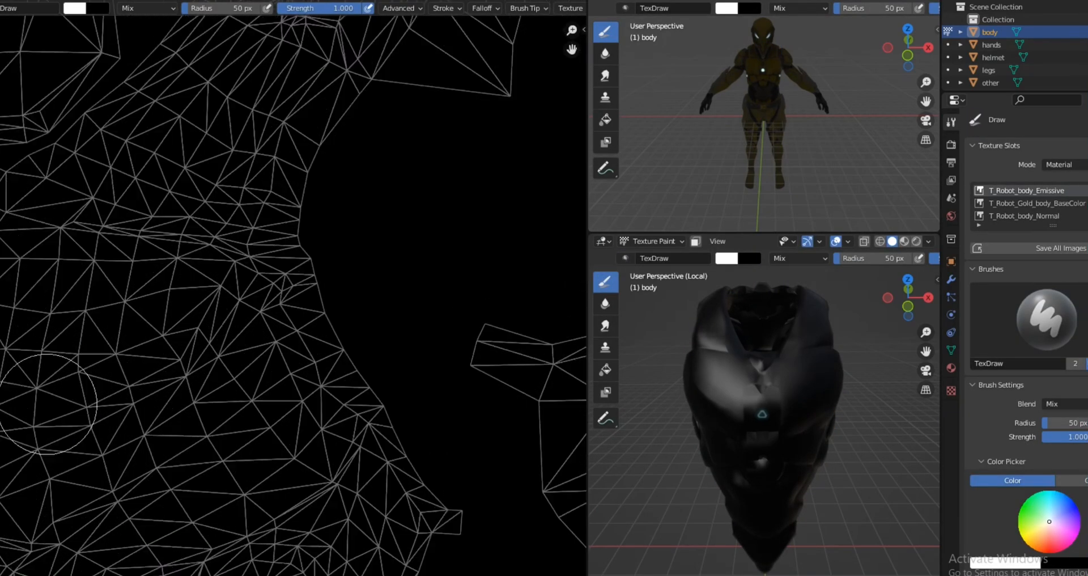
middle_click_drag(67, 409, 365, 318)
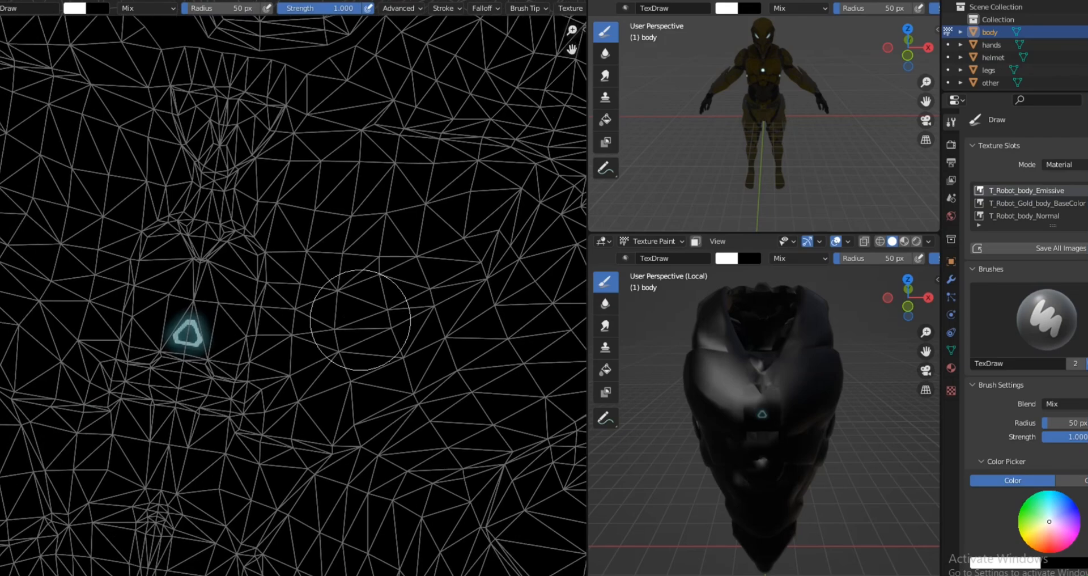
scroll(364, 323, "down", 3)
scroll(178, 439, "up", 2)
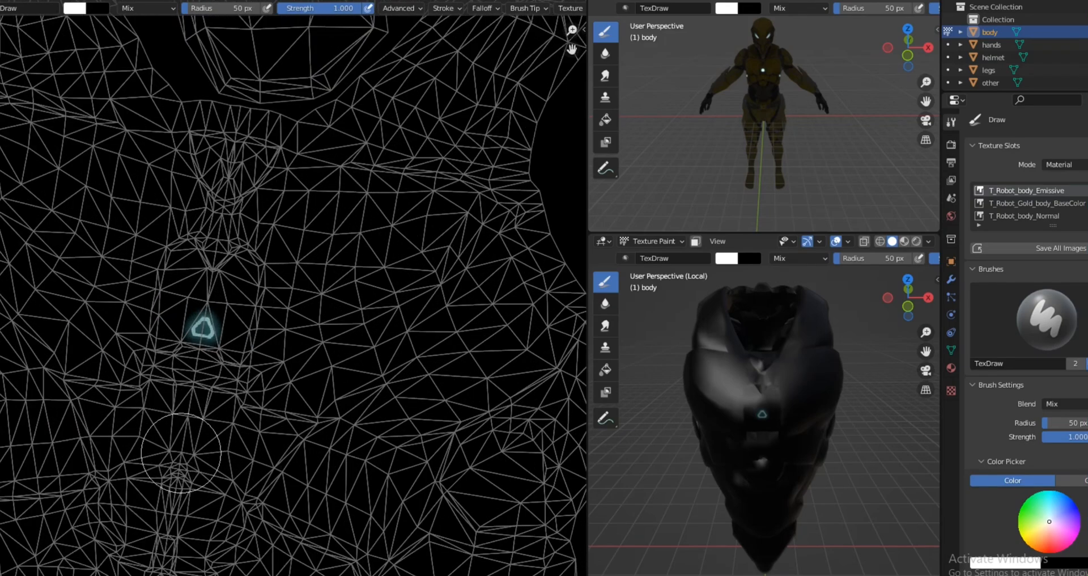
scroll(177, 417, "down", 2)
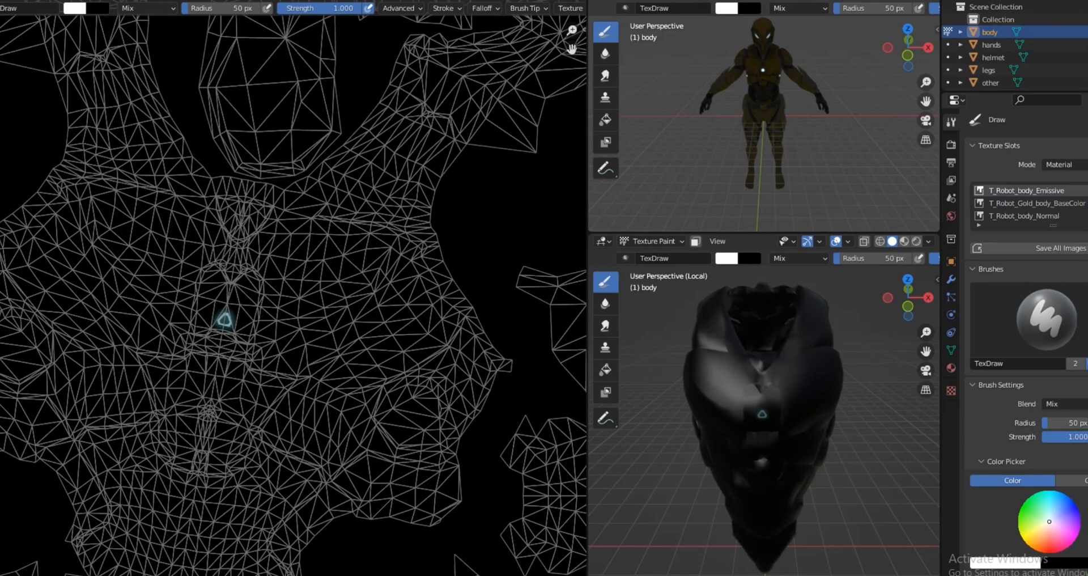
left_click(74, 7)
mouse_move(117, 68)
left_mouse_down()
mouse_move(72, 78)
mouse_move(80, 98)
left_mouse_up()
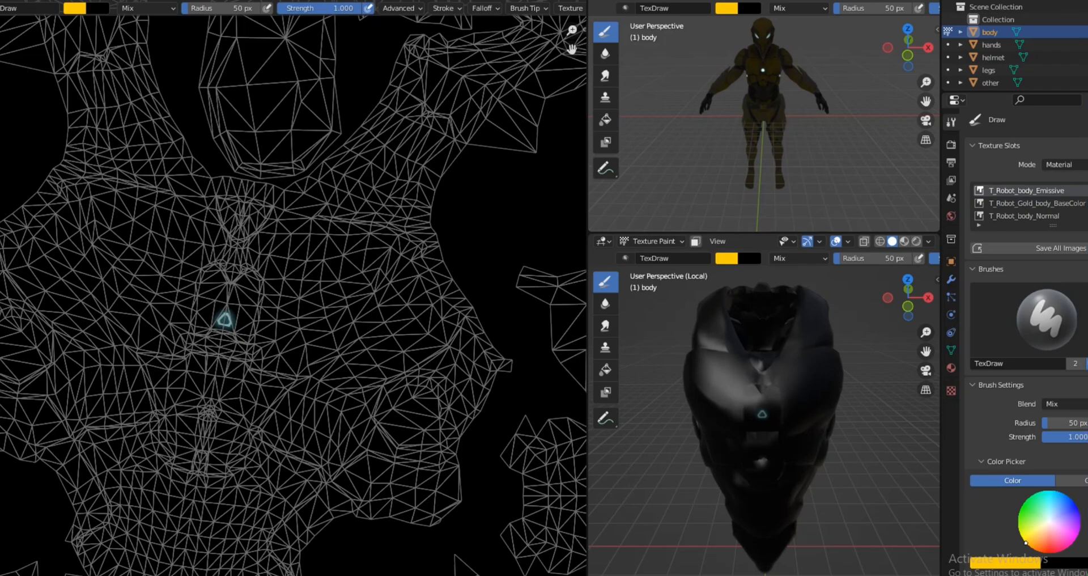
Step: Fill the body emissive texture around the triangular emblem using the Fill tool, first in white and finally in orange-yellow
left_click(1, 120)
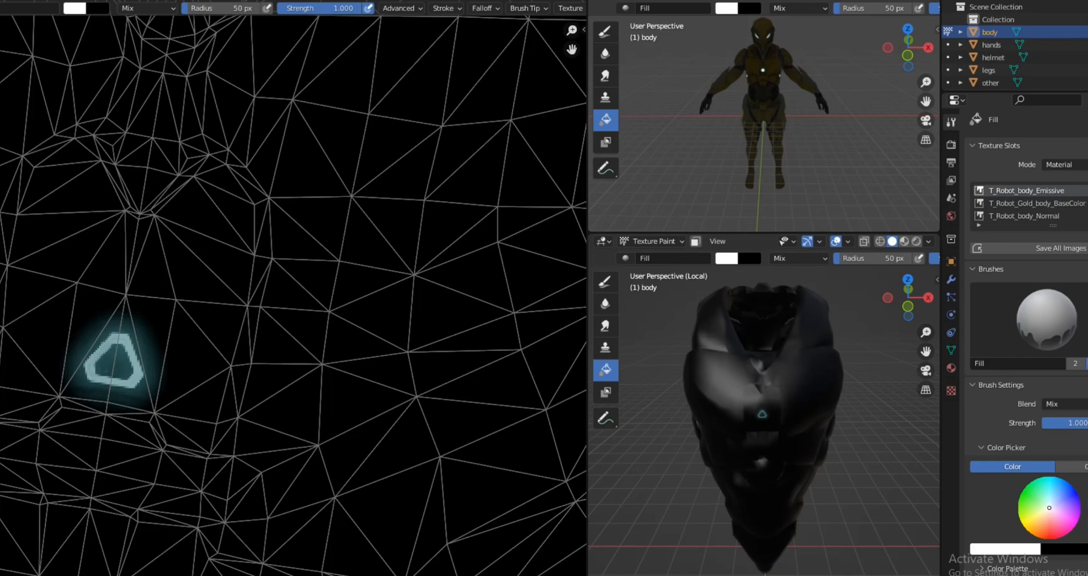
left_click(763, 414)
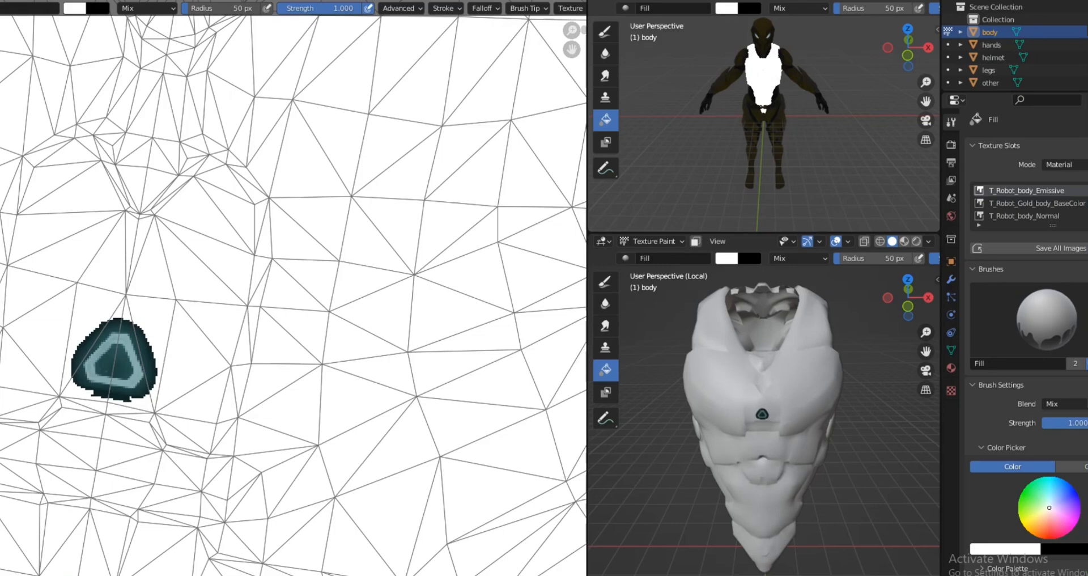
left_click(75, 8)
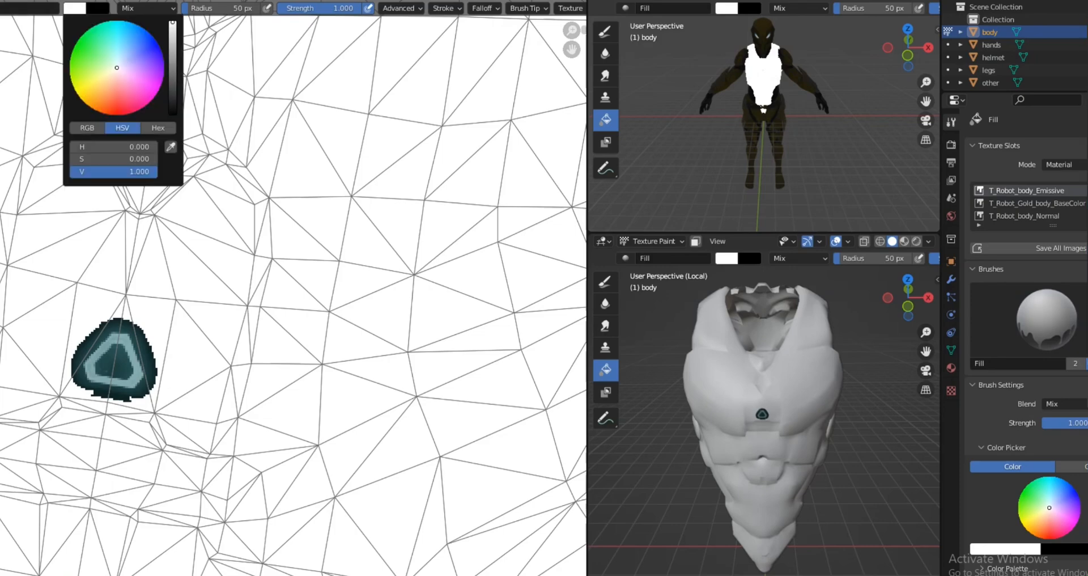
left_click_drag(79, 82, 83, 101)
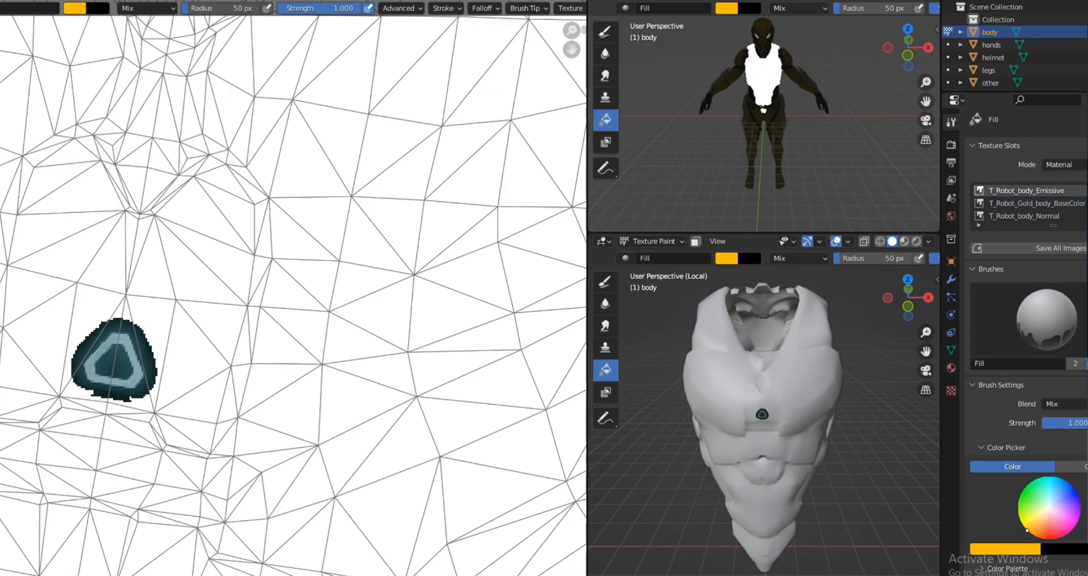
left_click(294, 288)
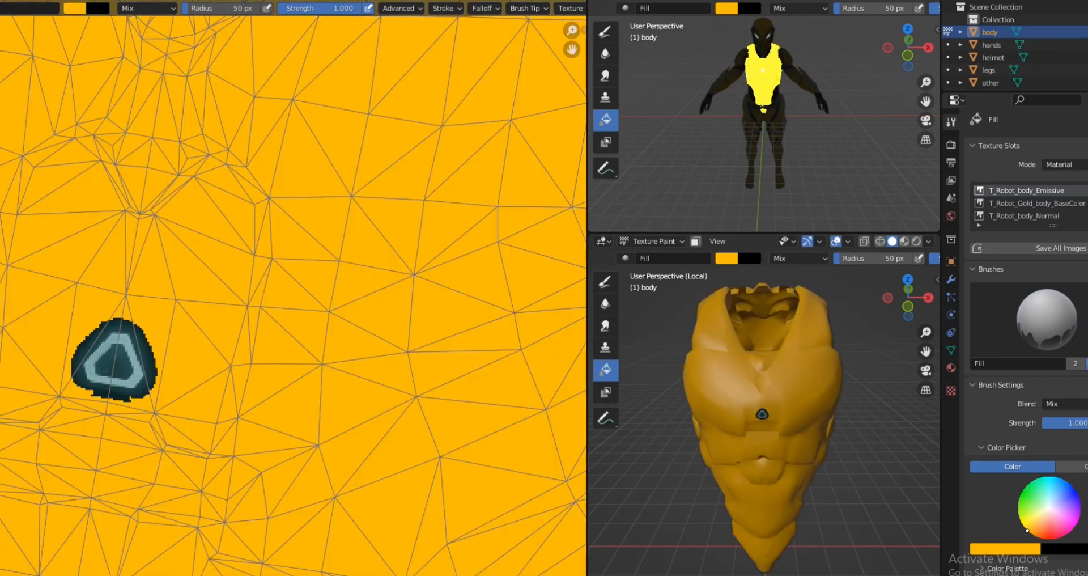
Step: Recolour the triangular chest emblem on the emissive texture with cyan fills and a red centre
scroll(293, 288, "up", 3)
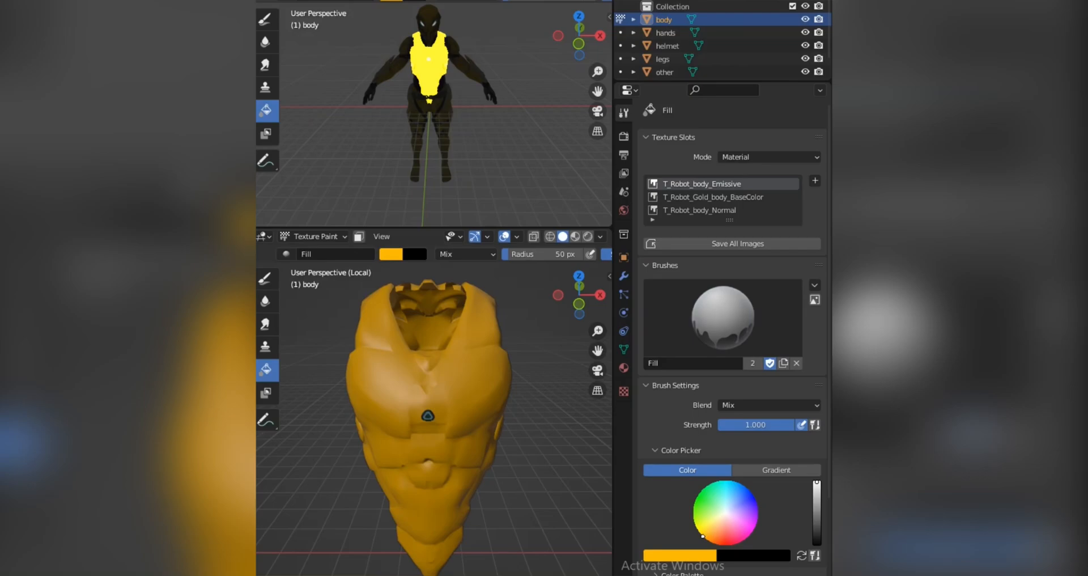
left_click(724, 481)
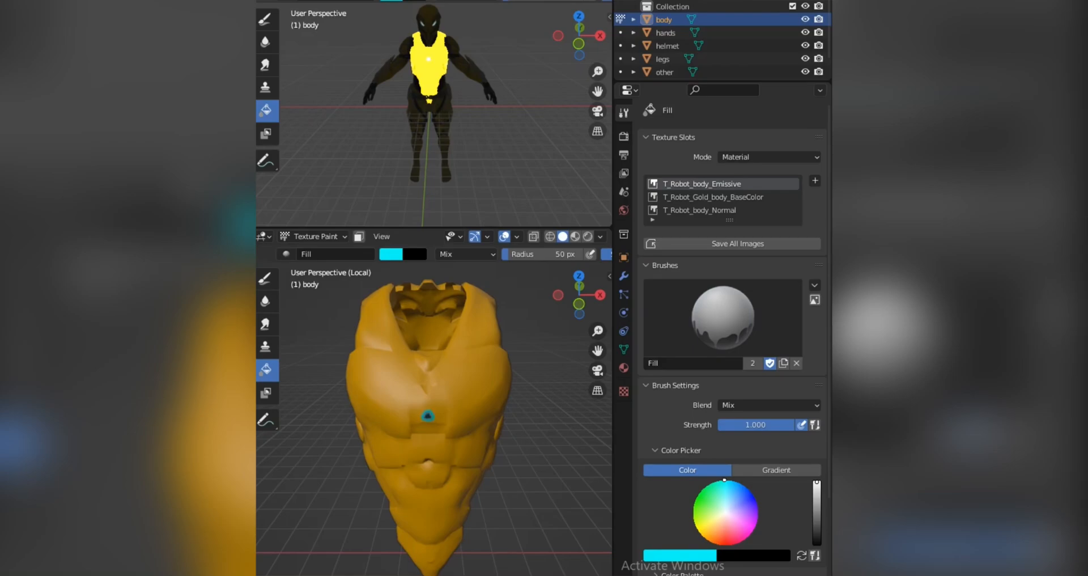
mouse_move(725, 481)
left_mouse_down()
mouse_move(713, 542)
mouse_move(709, 533)
mouse_move(728, 514)
left_mouse_up()
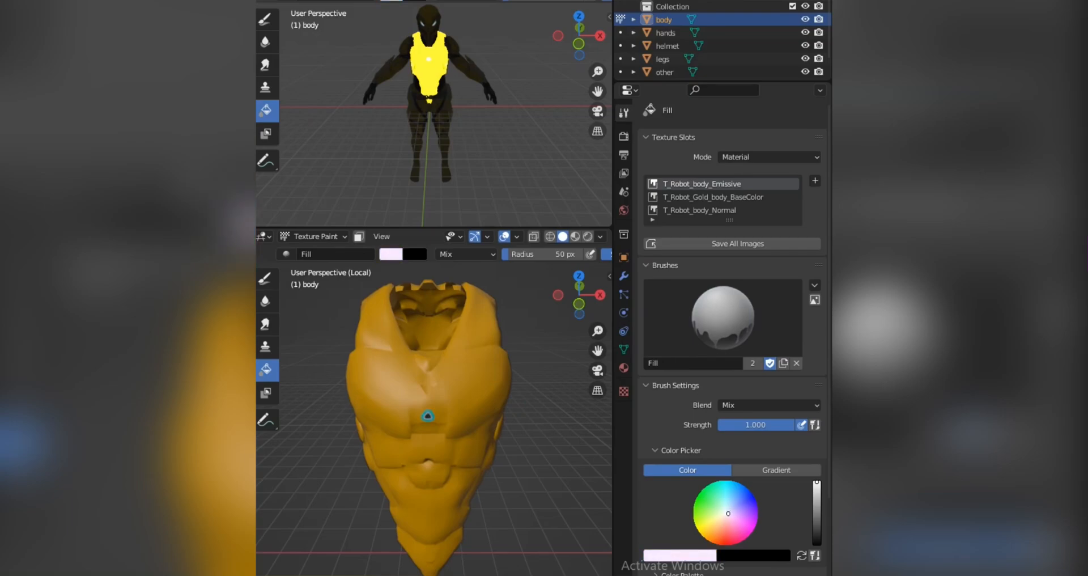
left_click_drag(728, 513, 730, 546)
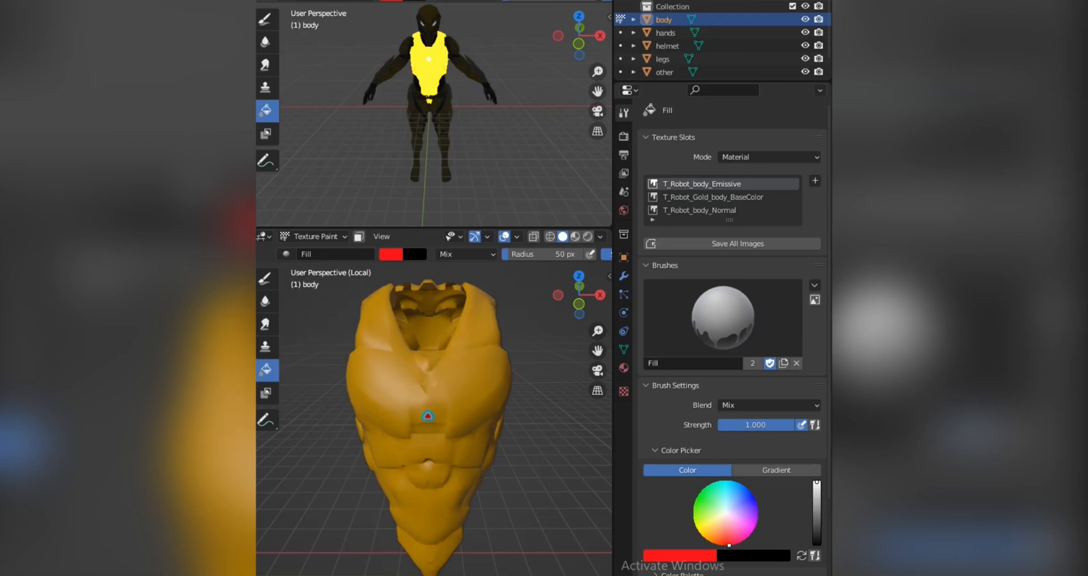
mouse_move(730, 506)
left_mouse_down()
mouse_move(720, 481)
mouse_move(696, 518)
mouse_move(703, 535)
left_mouse_up()
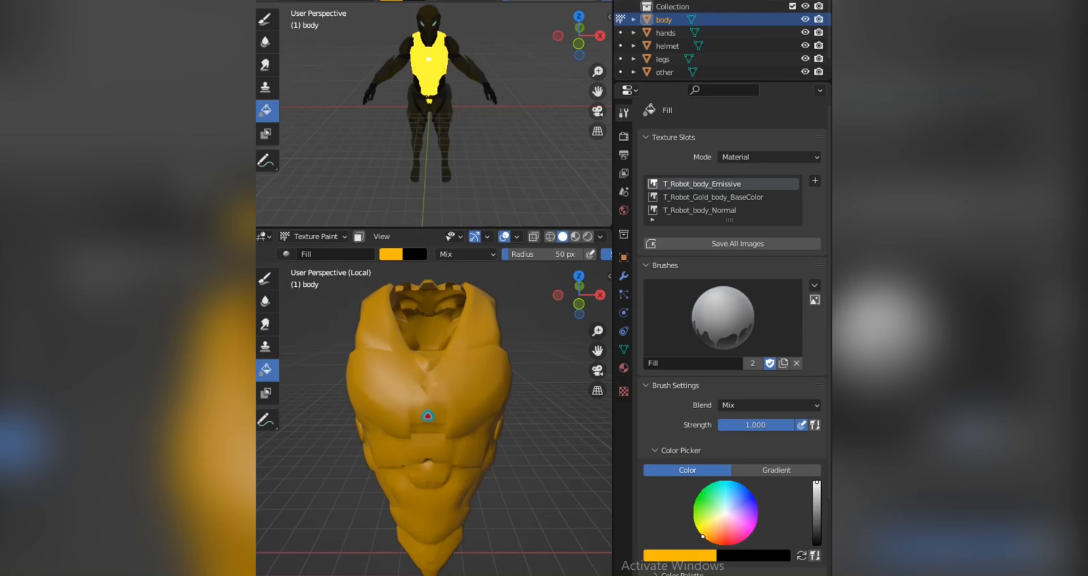
mouse_move(703, 536)
left_mouse_down()
mouse_move(742, 490)
mouse_move(730, 480)
left_mouse_up()
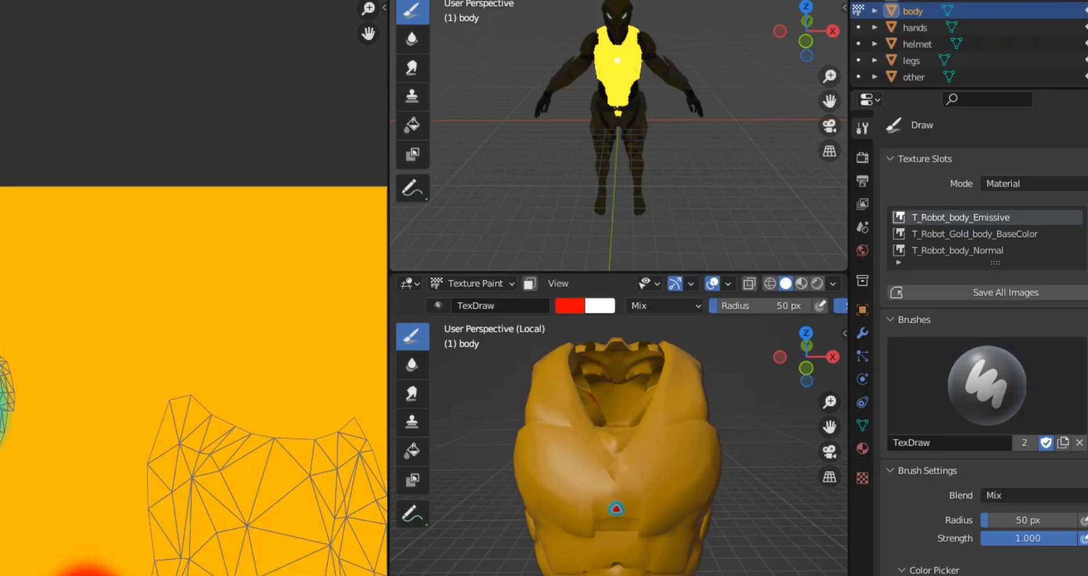
Step: Paint red strokes with the 50 px Draw brush along the edges of a UV island on the body emissive texture
scroll(229, 454, "down", 3)
mouse_move(233, 454)
middle_mouse_down()
mouse_move(140, 420)
mouse_move(82, 413)
middle_mouse_up()
scroll(6, 373, "up", 4)
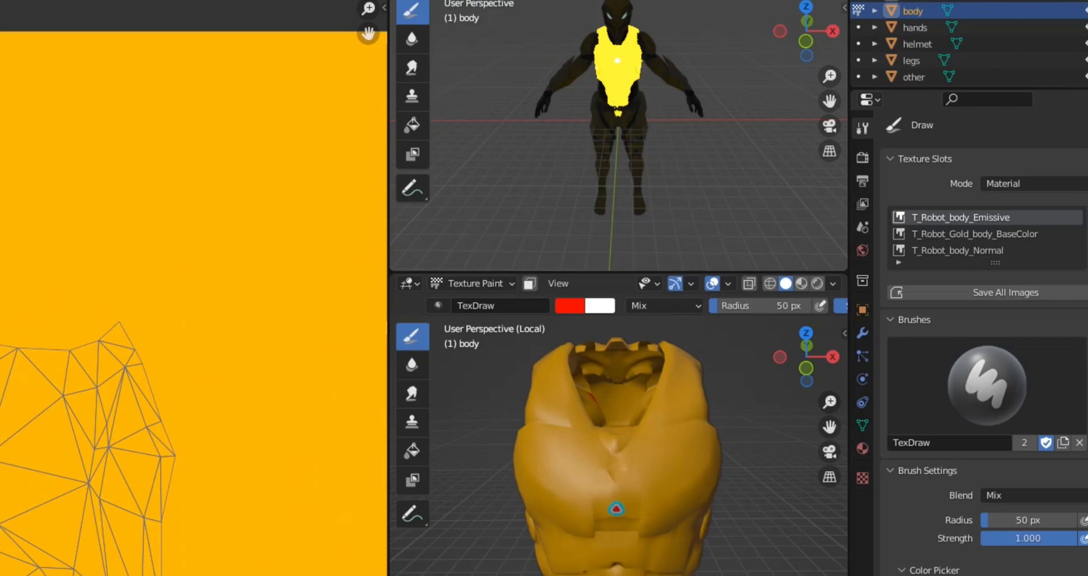
mouse_move(109, 573)
left_mouse_down()
mouse_move(110, 377)
mouse_move(1, 366)
left_mouse_up()
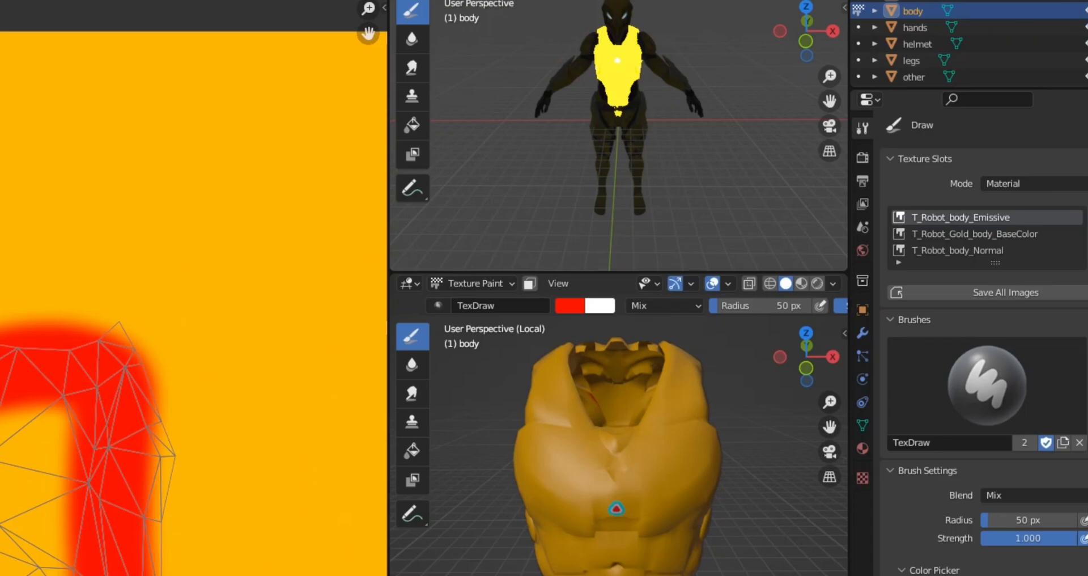
mouse_move(63, 573)
left_mouse_down()
mouse_move(34, 544)
mouse_move(25, 439)
mouse_move(22, 538)
mouse_move(45, 575)
left_mouse_up()
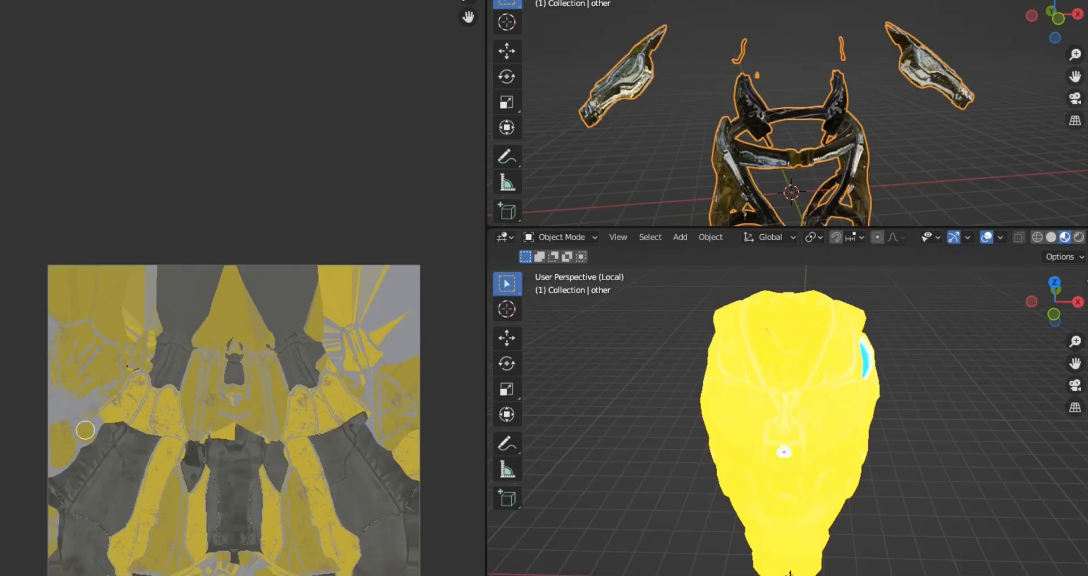
Step: Switch the selected "other" part to Texture Paint mode and show the yellow-and-grey texture in the image editor
middle_click_drag(92, 412, 97, 347)
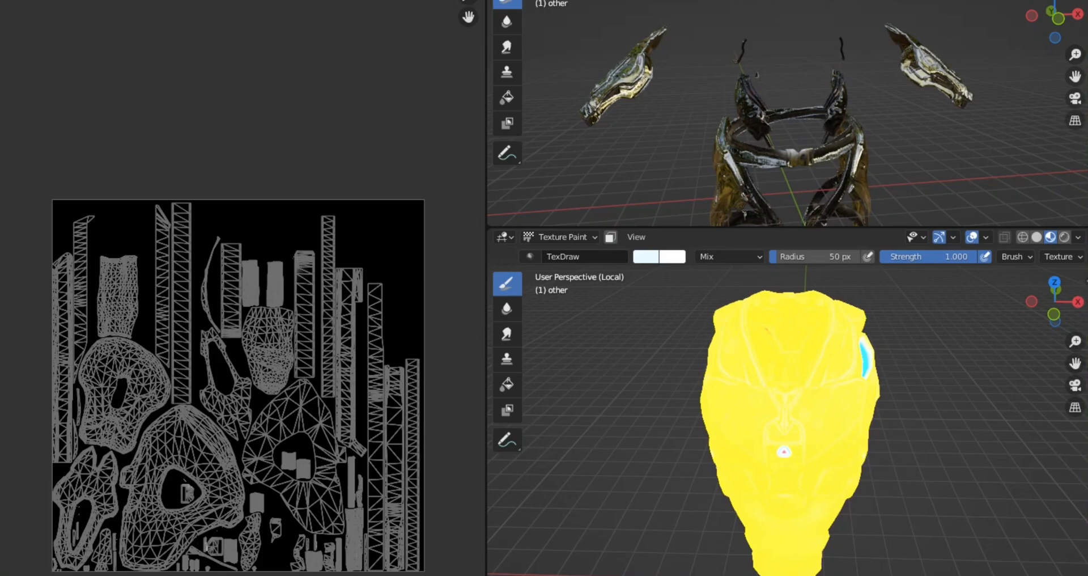
left_click(118, 1)
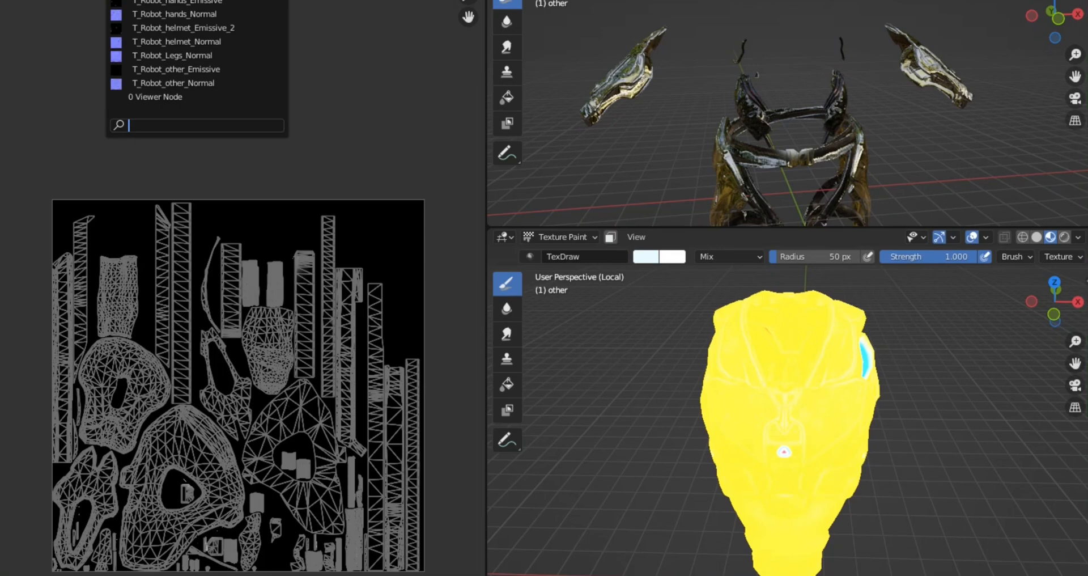
left_click(177, 1)
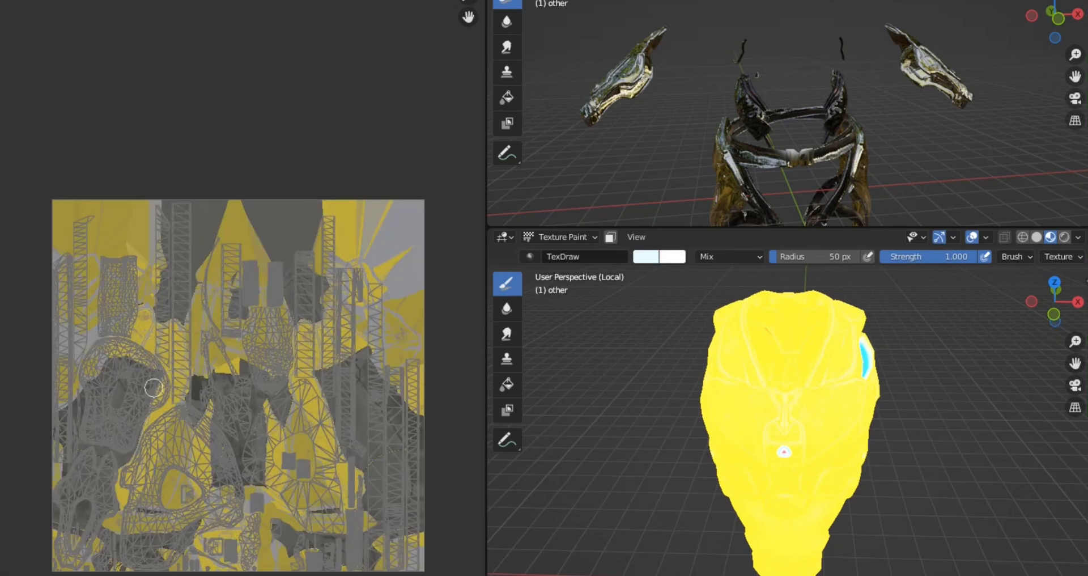
Step: Fill the two dark grey regions along the texture's upper edge with black using the Fill tool, with colour value (V) set to 0
scroll(158, 385, "up", 5)
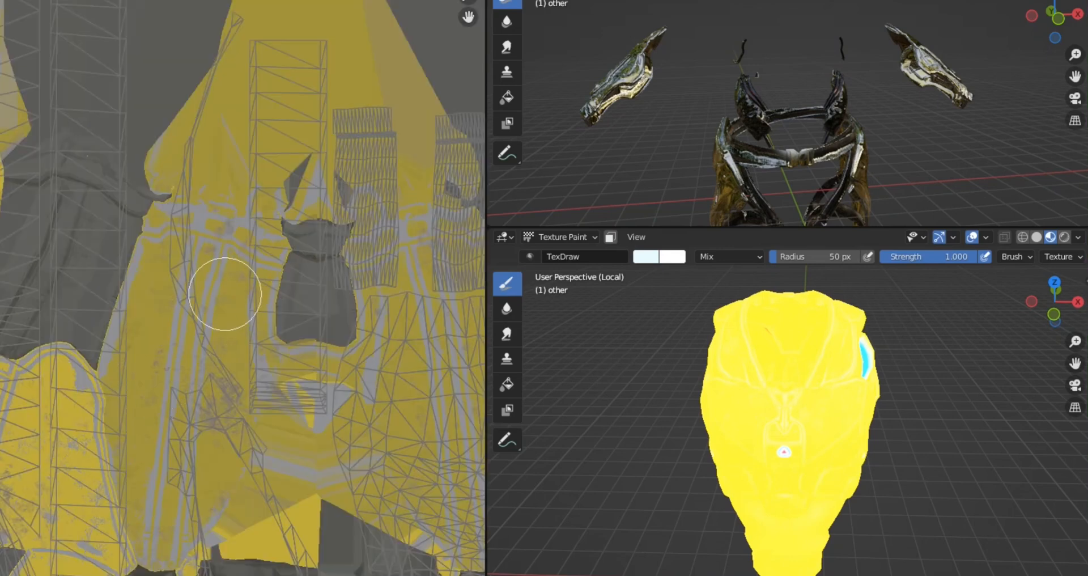
middle_click_drag(223, 291, 244, 3)
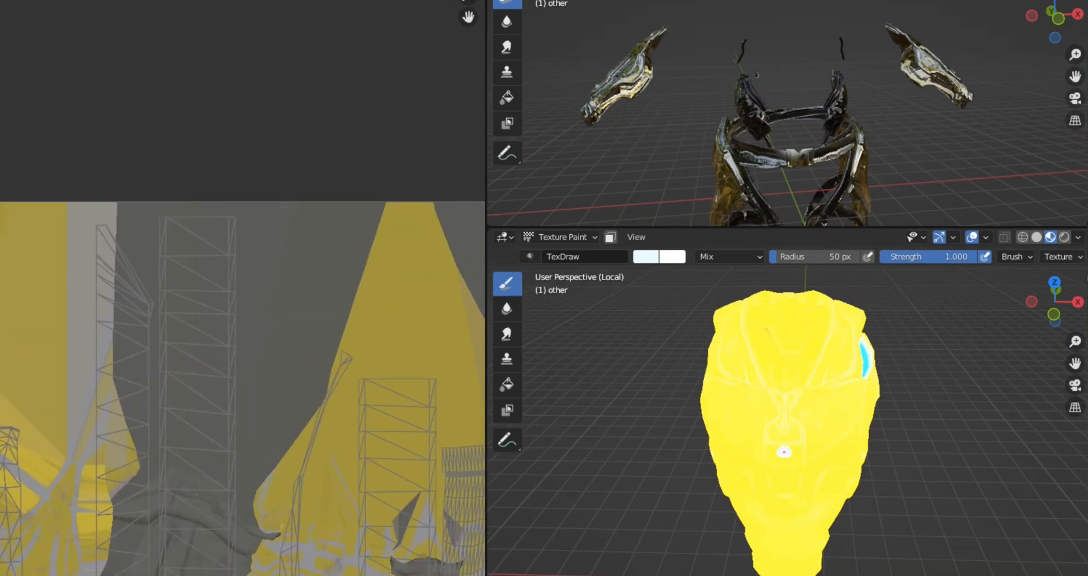
left_click(507, 385)
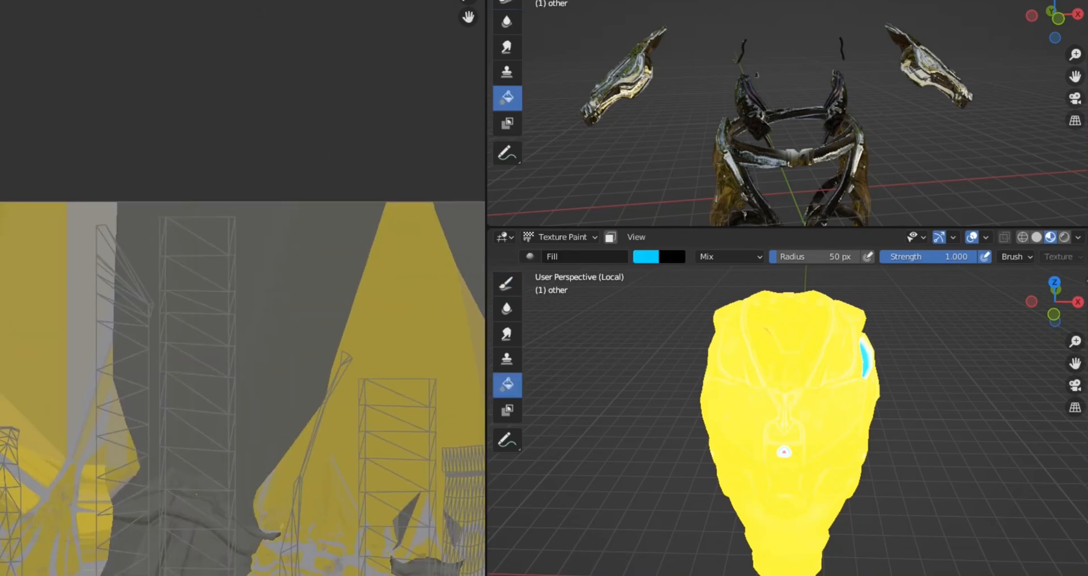
left_click(156, 0)
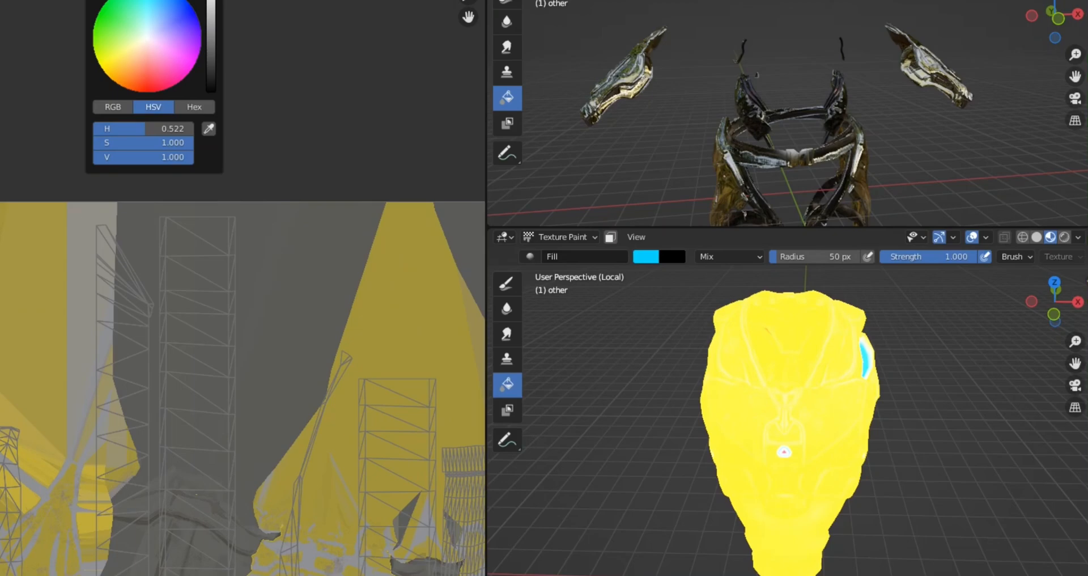
left_click_drag(211, 0, 211, 89)
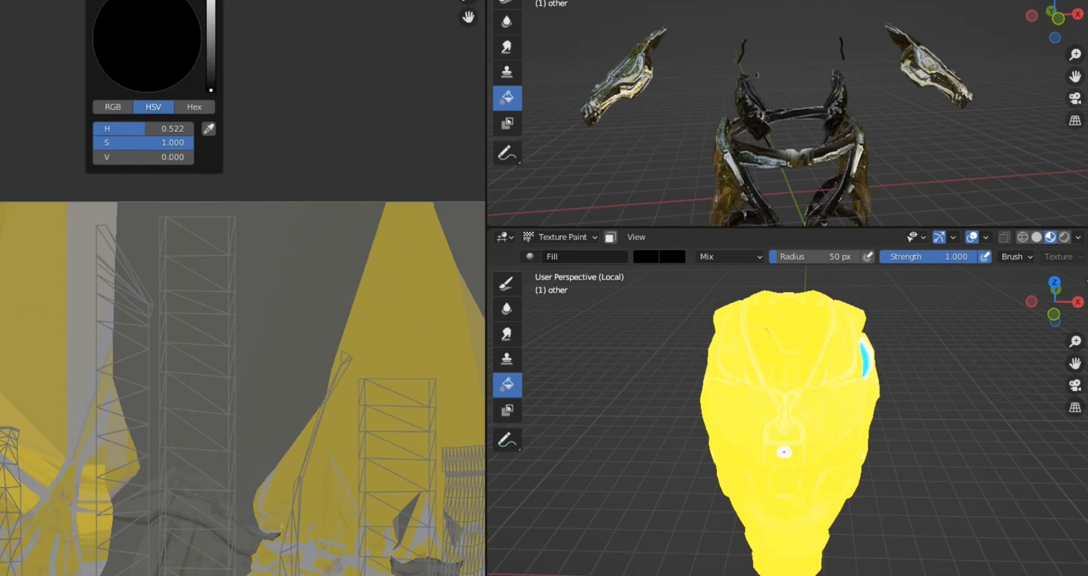
left_click(213, 313)
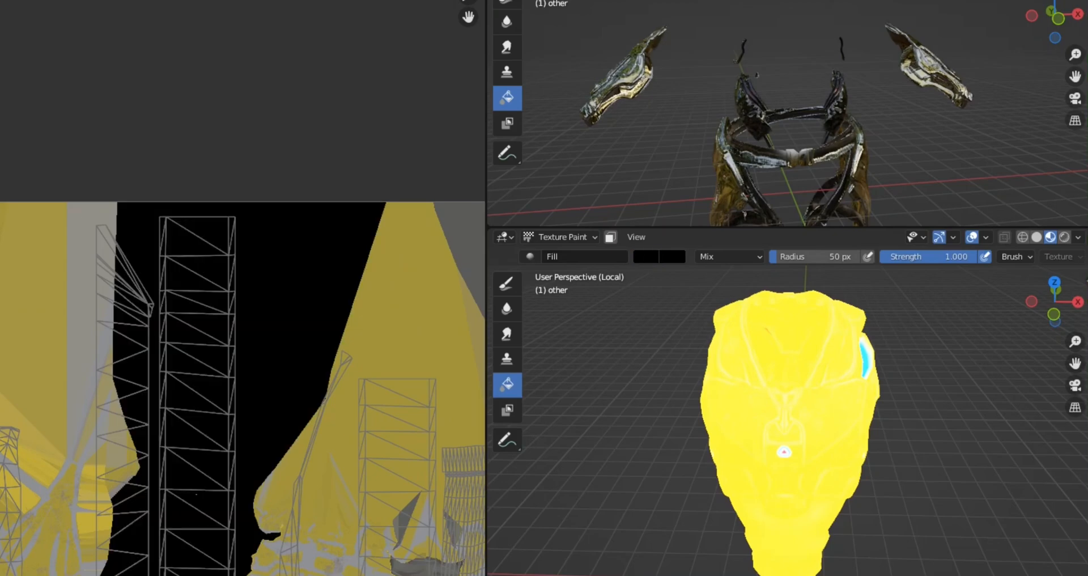
scroll(214, 313, "down", 4)
middle_click_drag(284, 340, 92, 393)
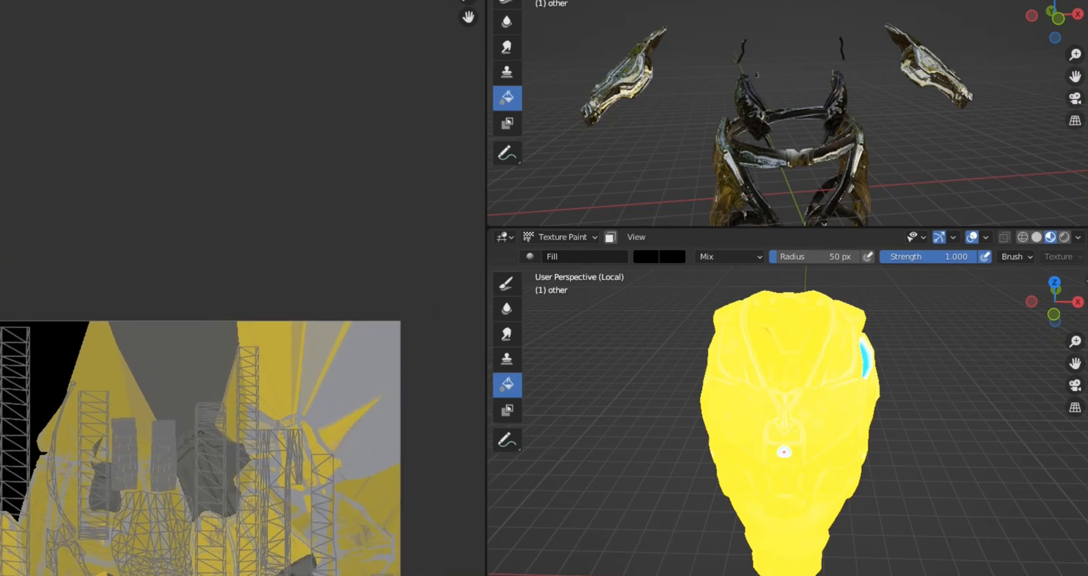
left_click(201, 433)
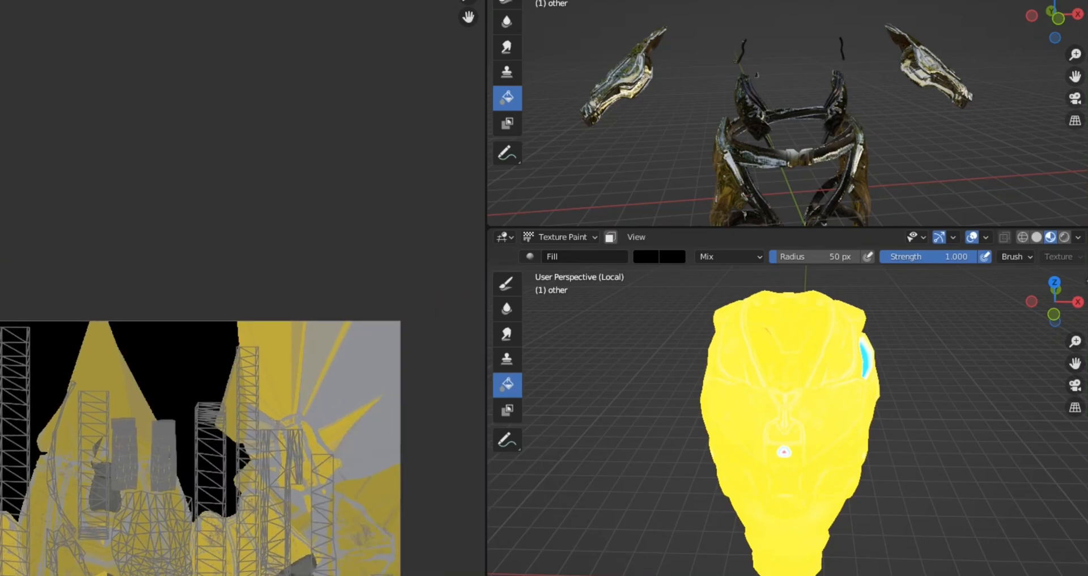
Step: Try filling the yellow area near the texture's upper-right corner with black and undo the fill
middle_click_drag(283, 307, 213, 311)
scroll(213, 311, "up", 4)
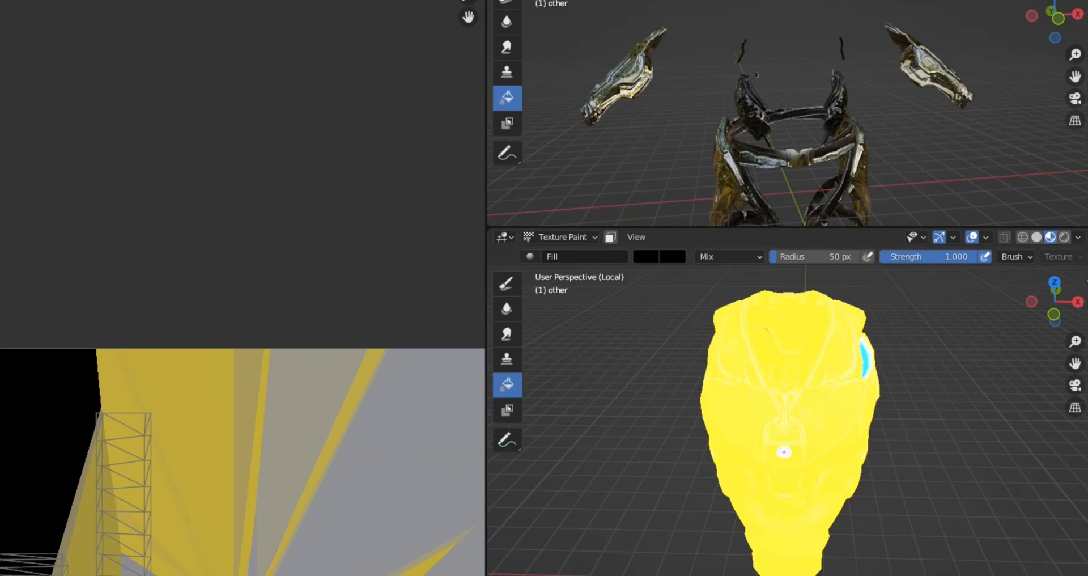
middle_click_drag(248, 404, 186, 311)
scroll(185, 311, "up", 1)
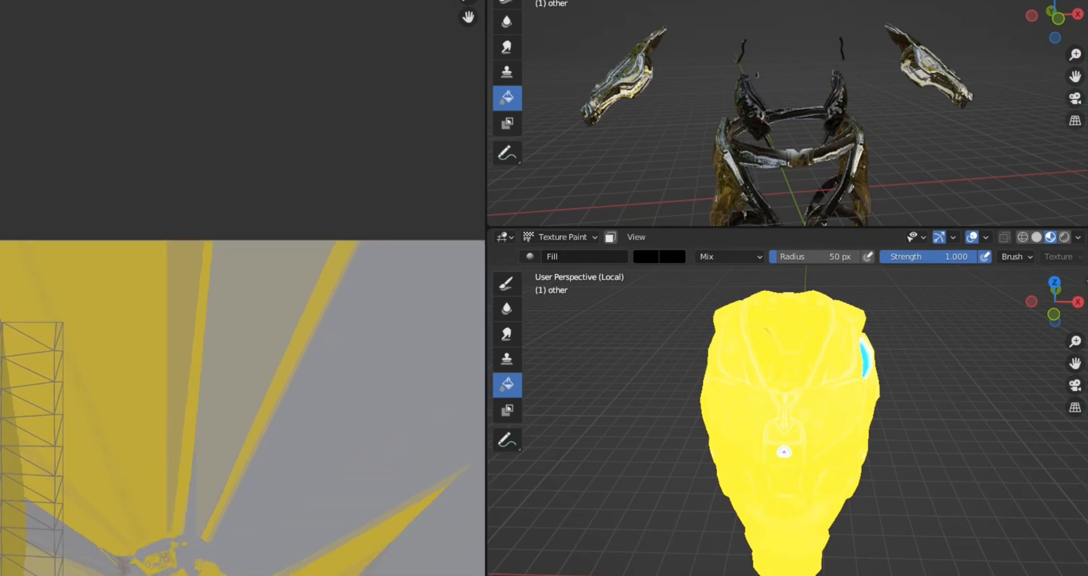
left_click(162, 340)
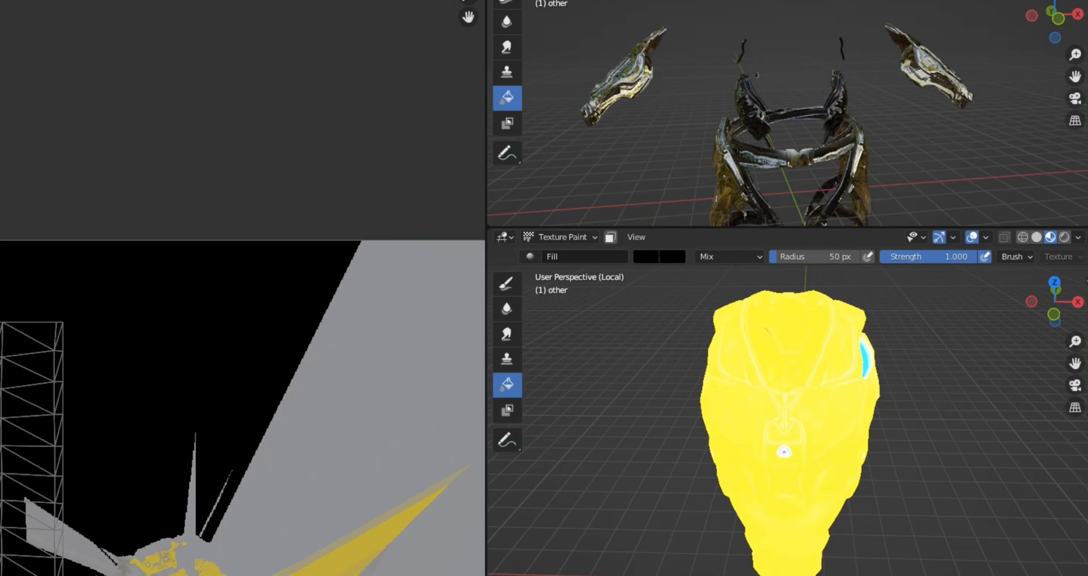
key("ctrl+z")
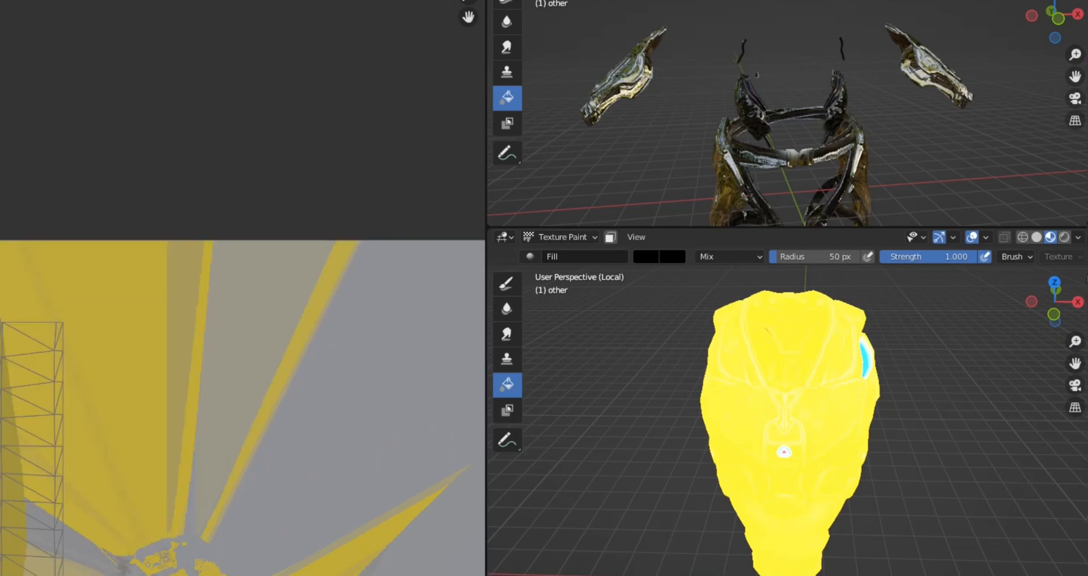
key("ctrl+shift+z")
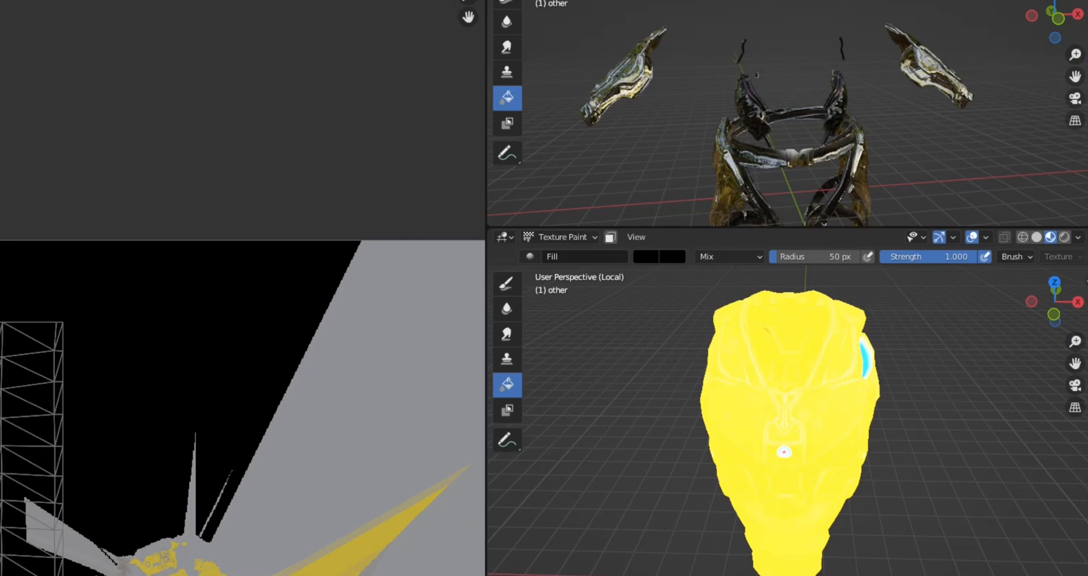
key("ctrl+z")
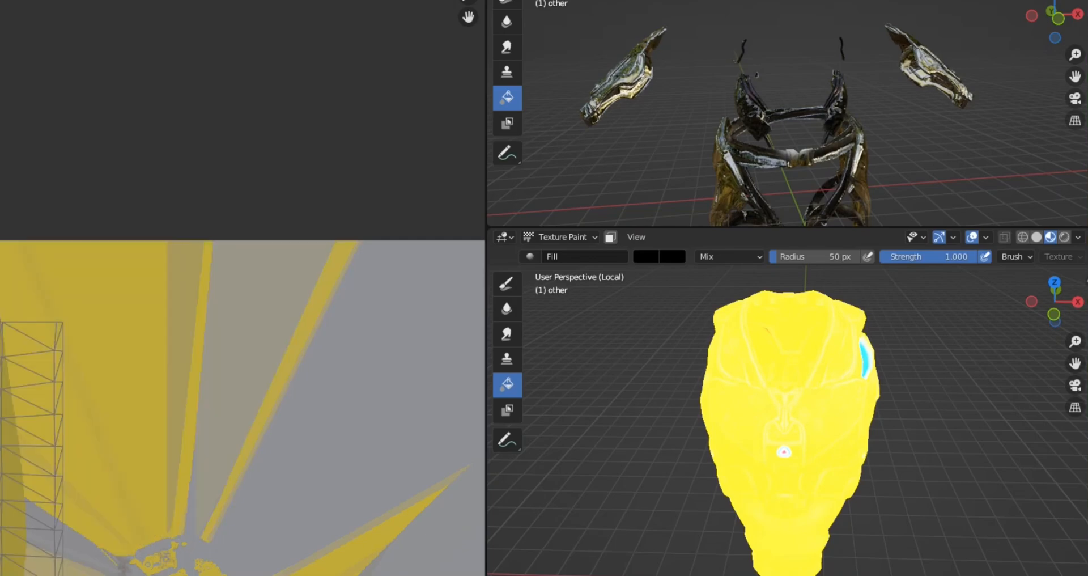
Step: Fill the light grey area in the texture's upper-right corner with black
key("ctrl+shift+z")
scroll(242, 407, "down", 4)
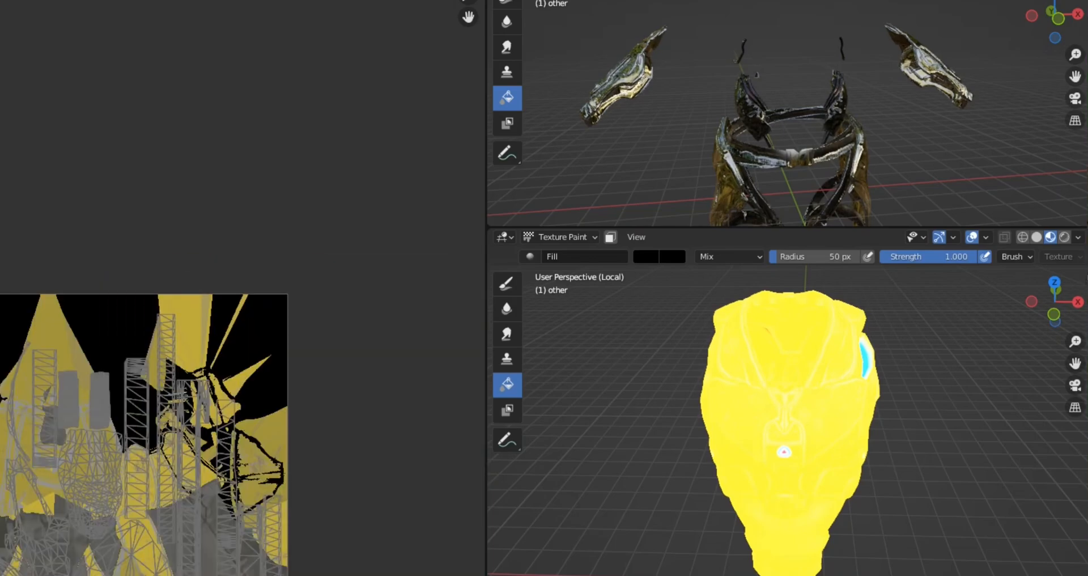
scroll(170, 454, "up", 4)
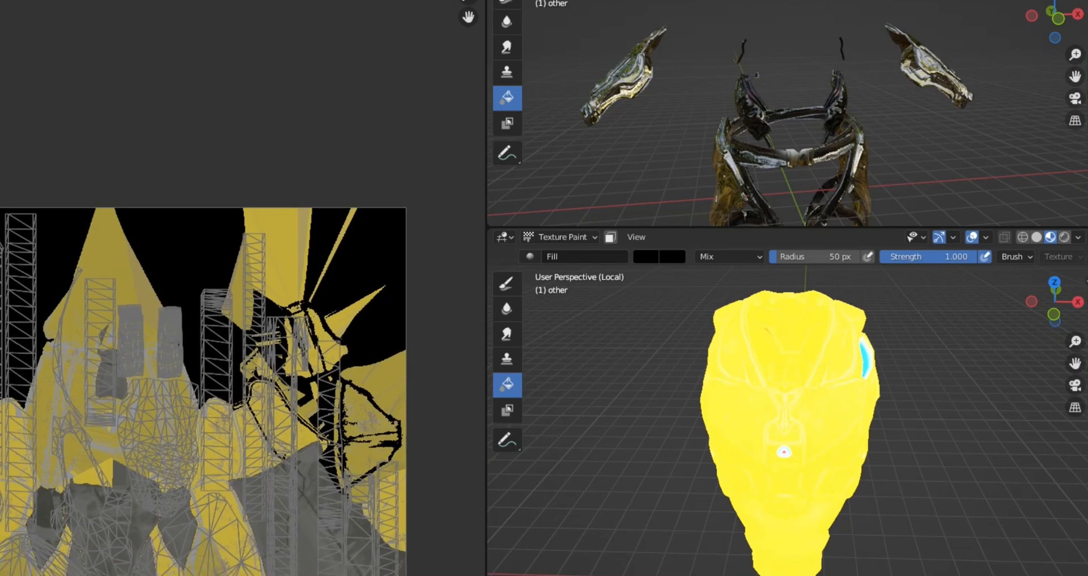
Step: Fill the dark grey regions at the texture's left side and centre with red (H 0.990, S 1.000, V 0.913)
scroll(244, 341, "up", 4)
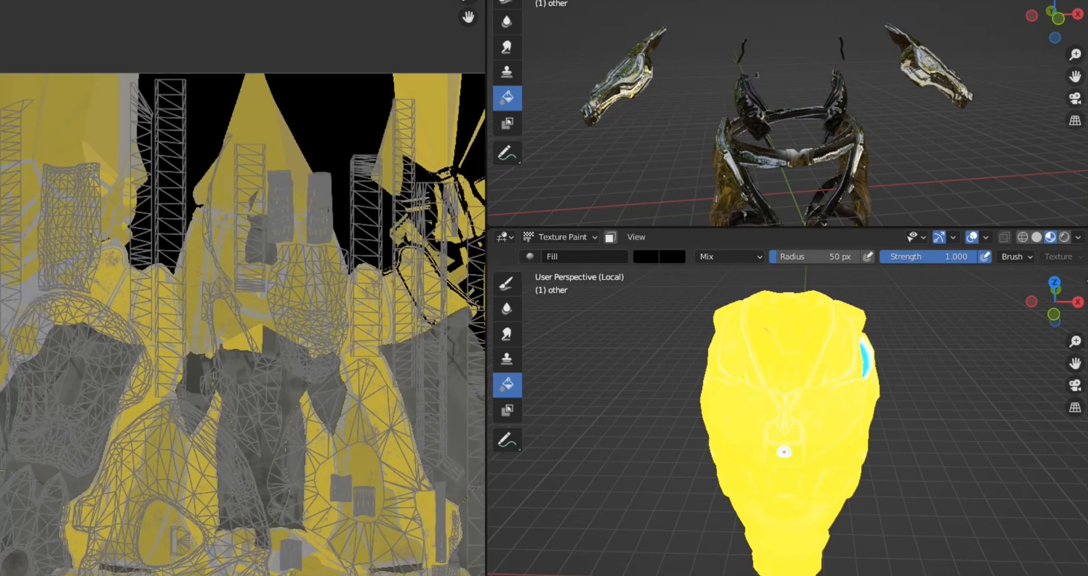
scroll(244, 317, "up", 1)
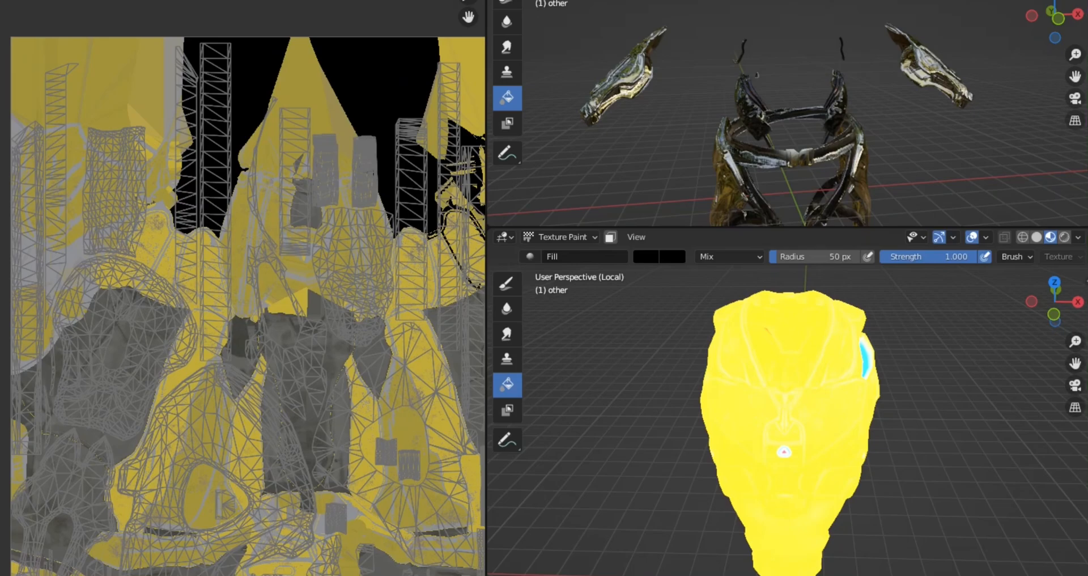
scroll(243, 317, "up", 2)
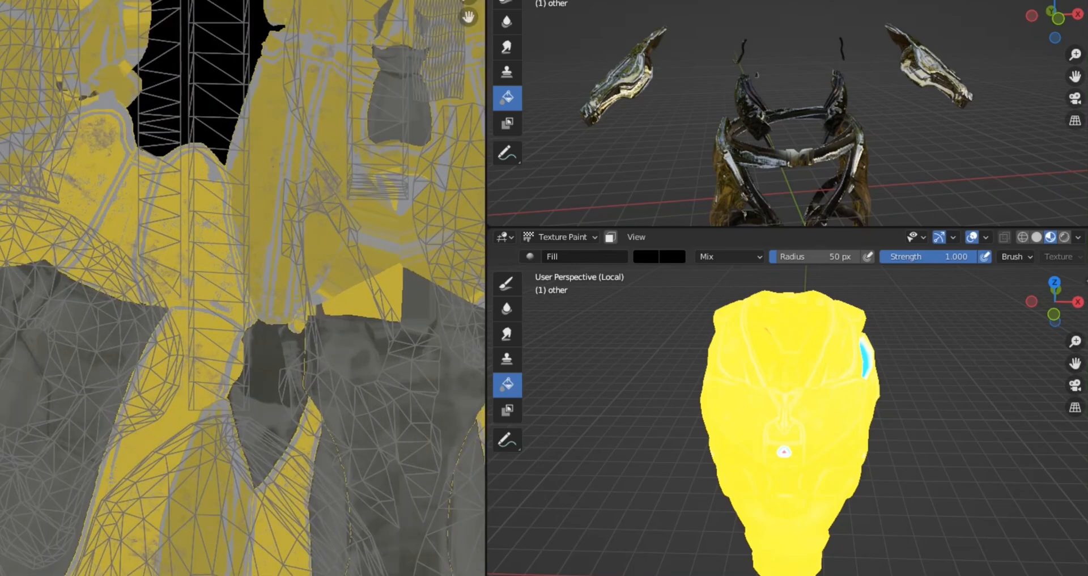
left_click(154, 1)
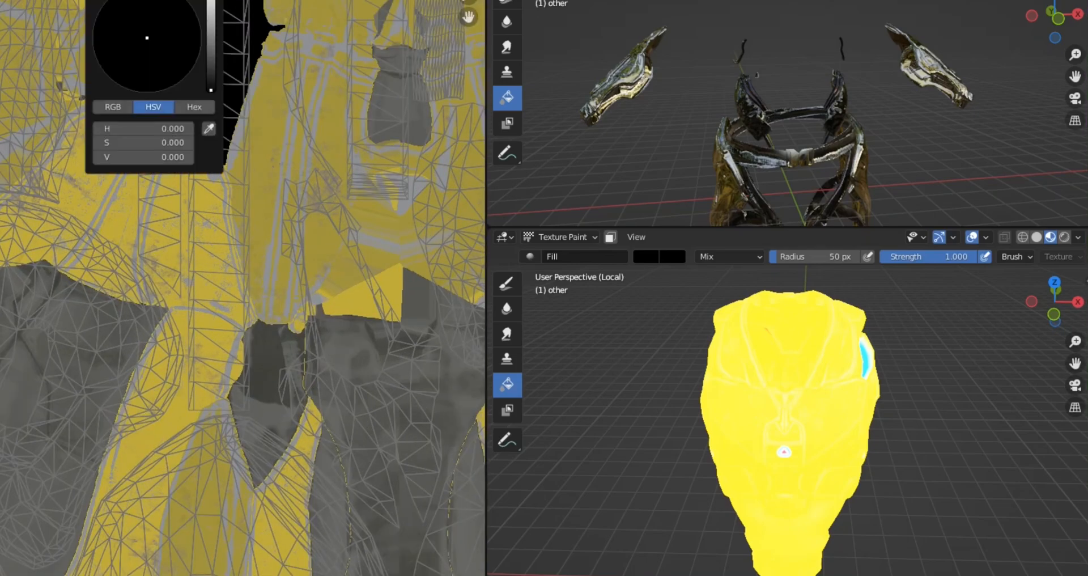
left_click(211, 0)
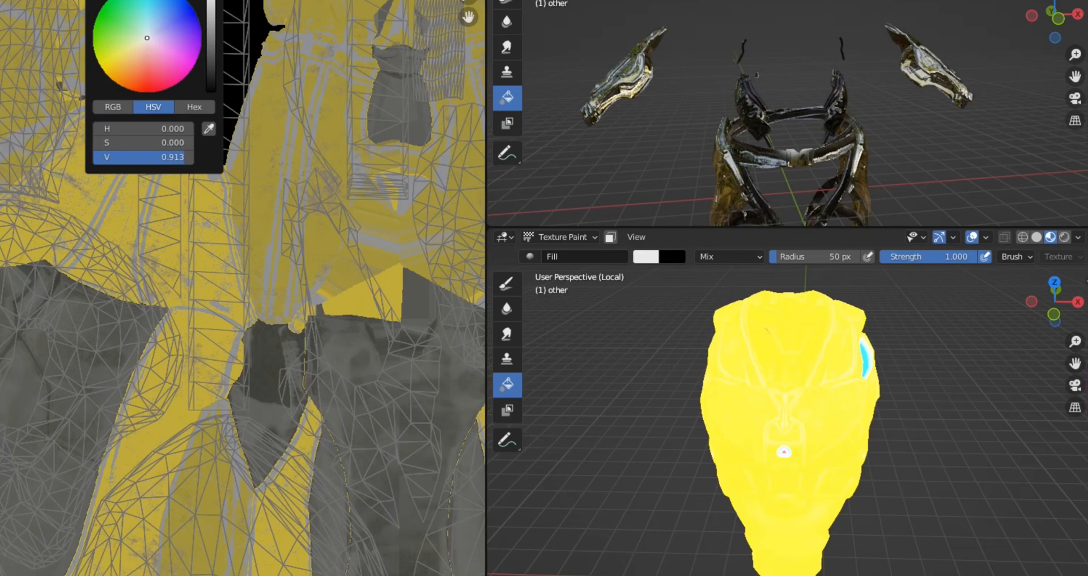
left_click_drag(147, 37, 102, 68)
left_click_drag(101, 67, 150, 91)
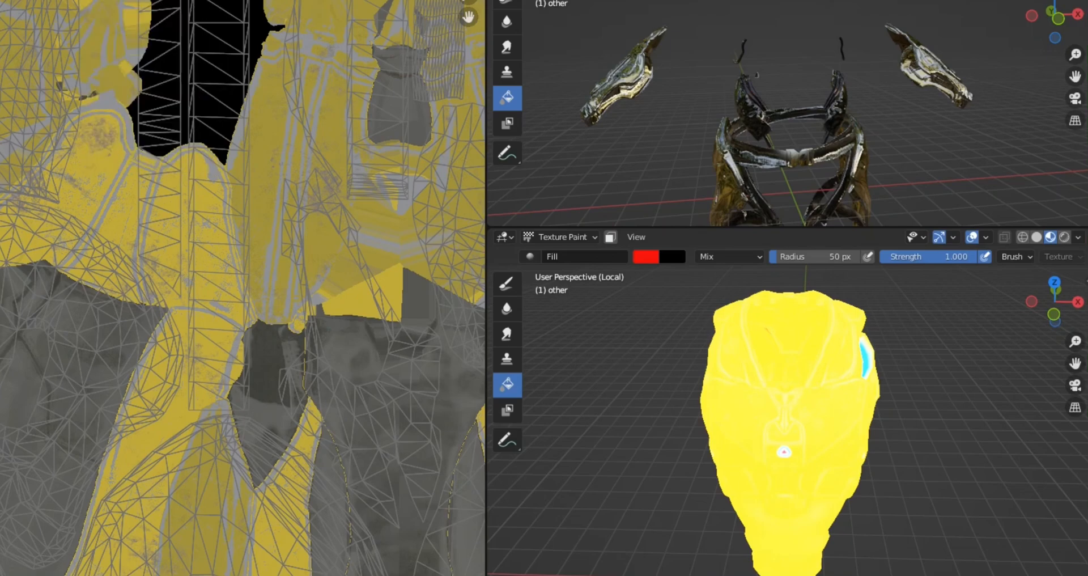
left_click(73, 374)
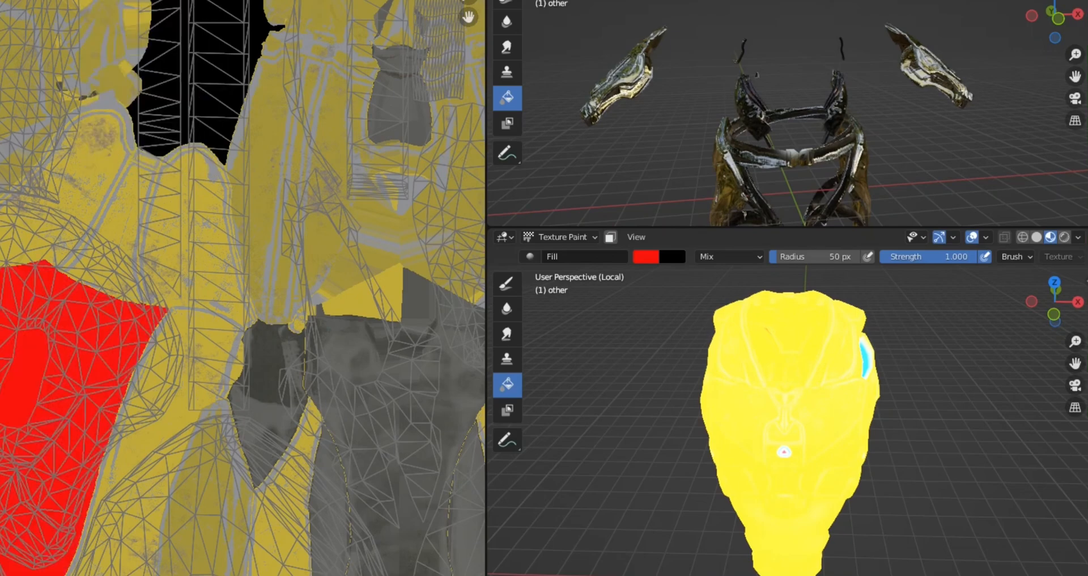
left_click(380, 408)
Step: Fill the larger leftover grey patches inside the central red region with the same red
scroll(243, 288, "down", 3)
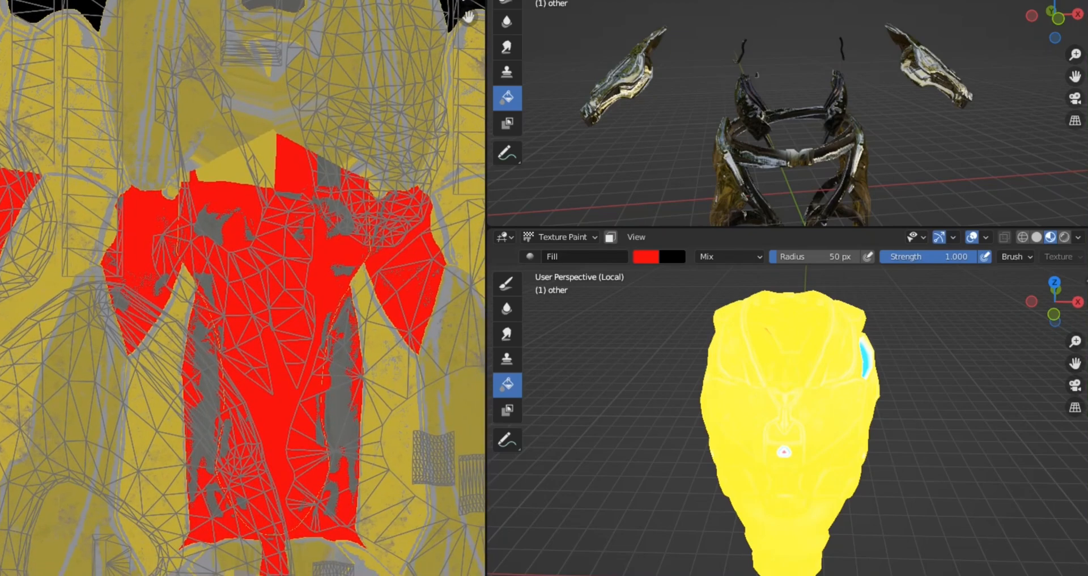
left_click(209, 226)
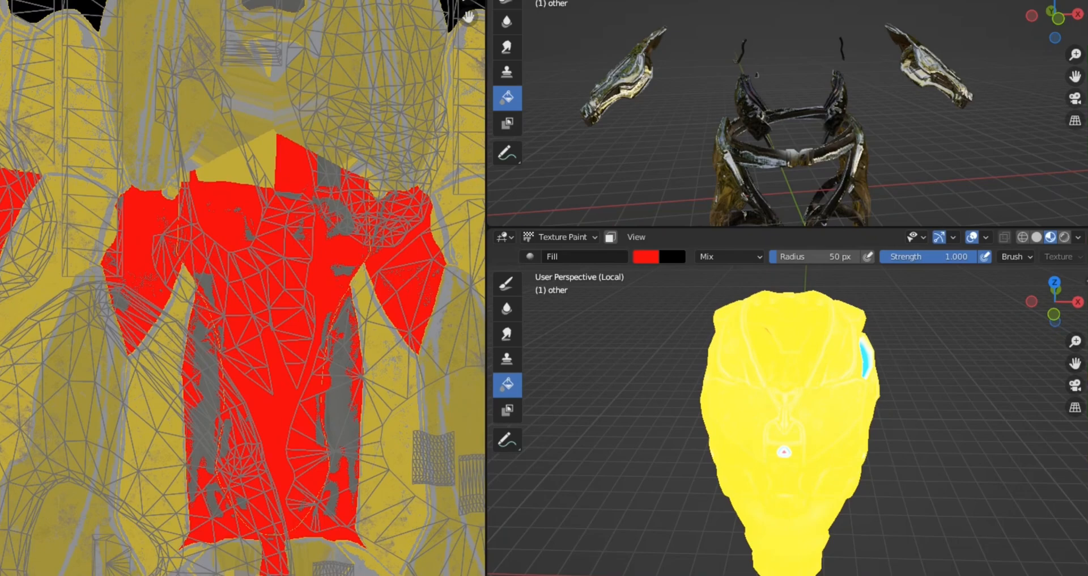
left_click(204, 397)
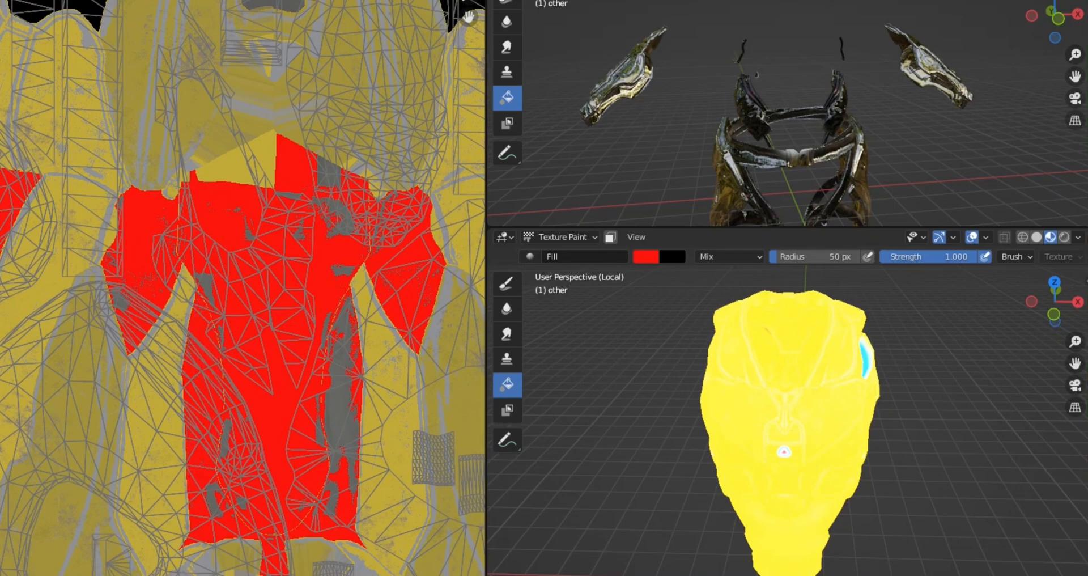
left_click(341, 397)
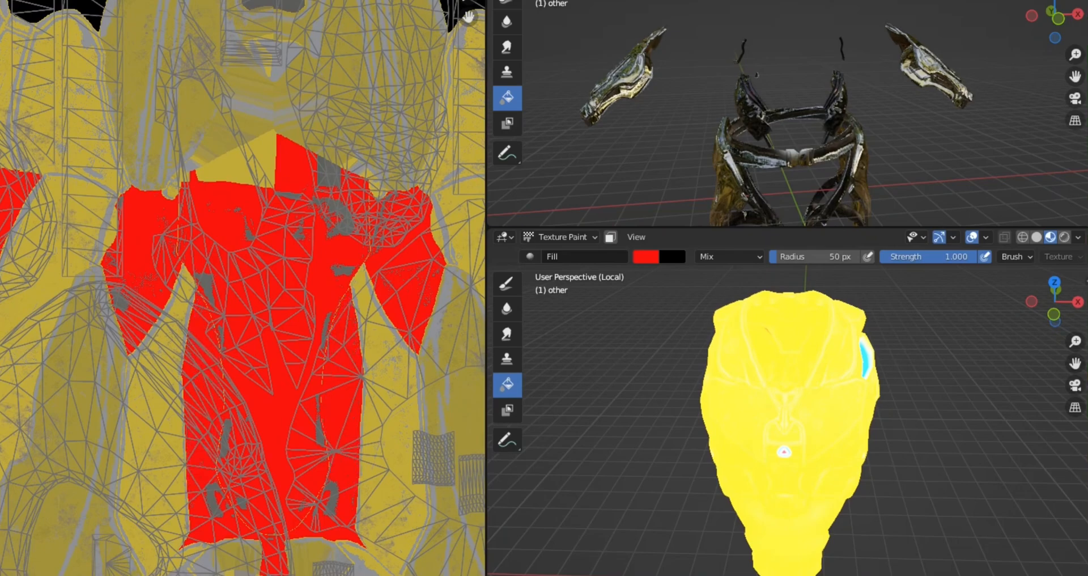
scroll(210, 283, "down", 3)
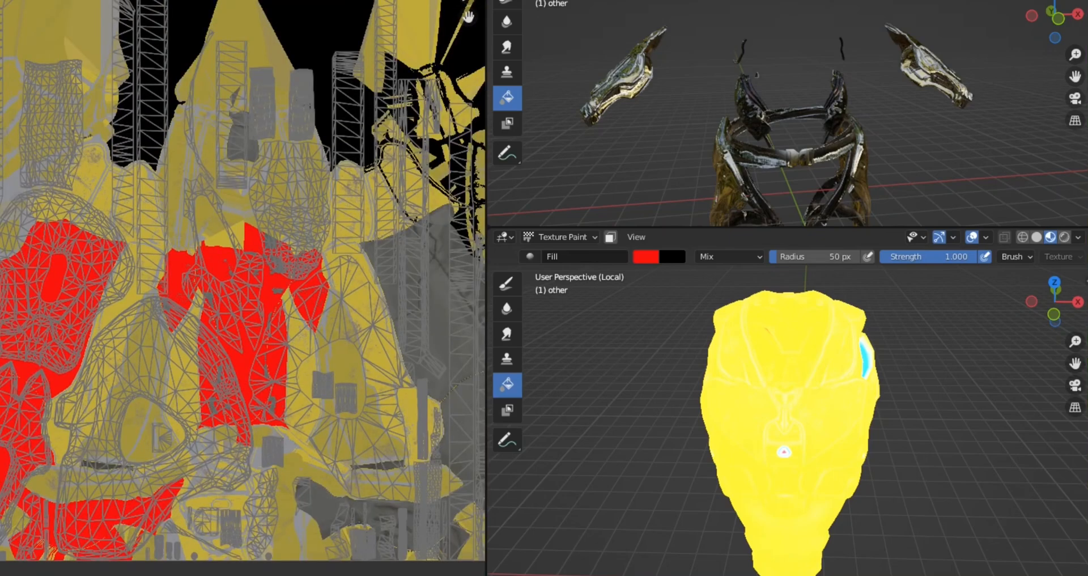
Step: Change the fill colour to cyan and fill the dark grey region along the texture's right side
left_click(83, 5)
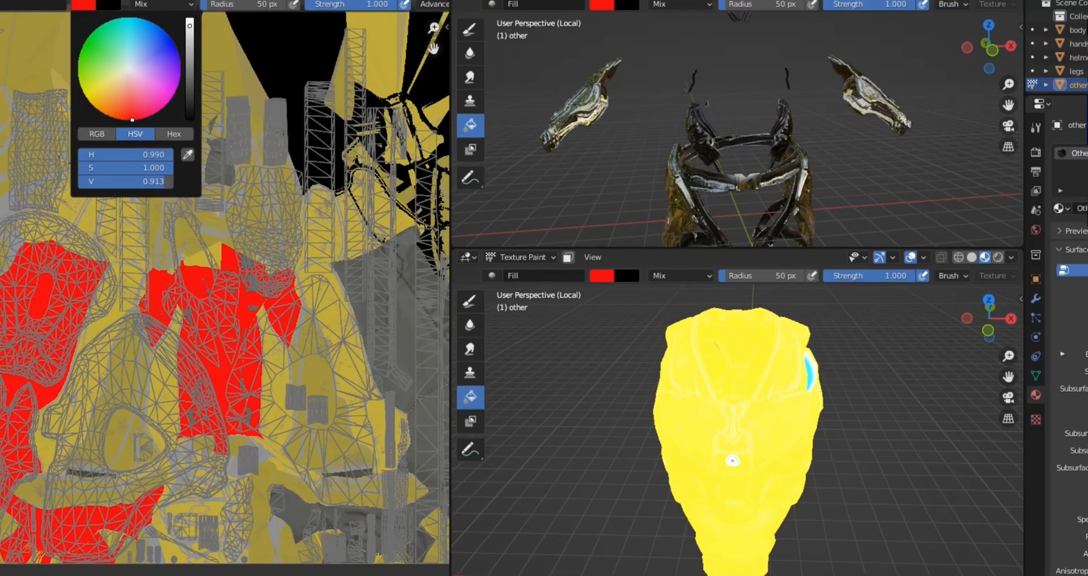
left_click(132, 56)
left_click_drag(131, 56, 125, 18)
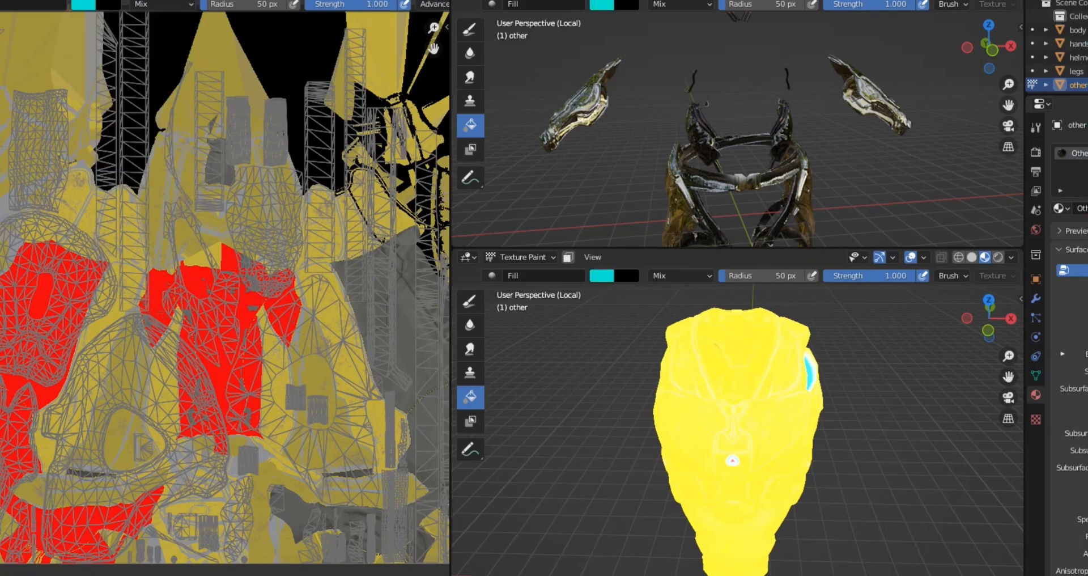
left_click(408, 335)
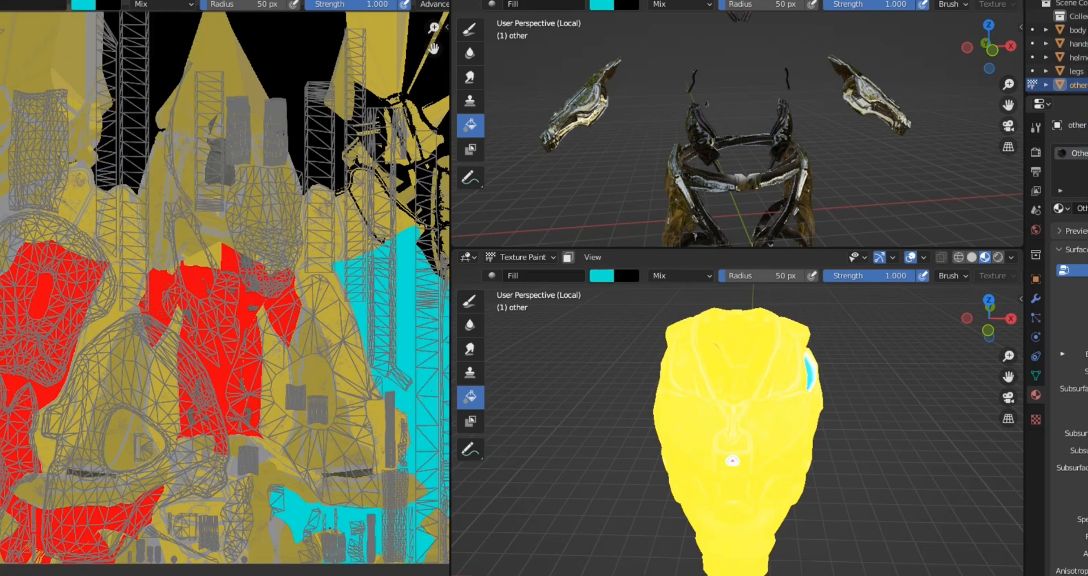
Step: Fill the light grey area along the texture's left edge with blue (H 0.671, S 1.000, V 0.913)
scroll(193, 295, "down", 2)
middle_click_drag(193, 295, 262, 374)
scroll(397, 374, "up", 4)
scroll(397, 374, "up", 1)
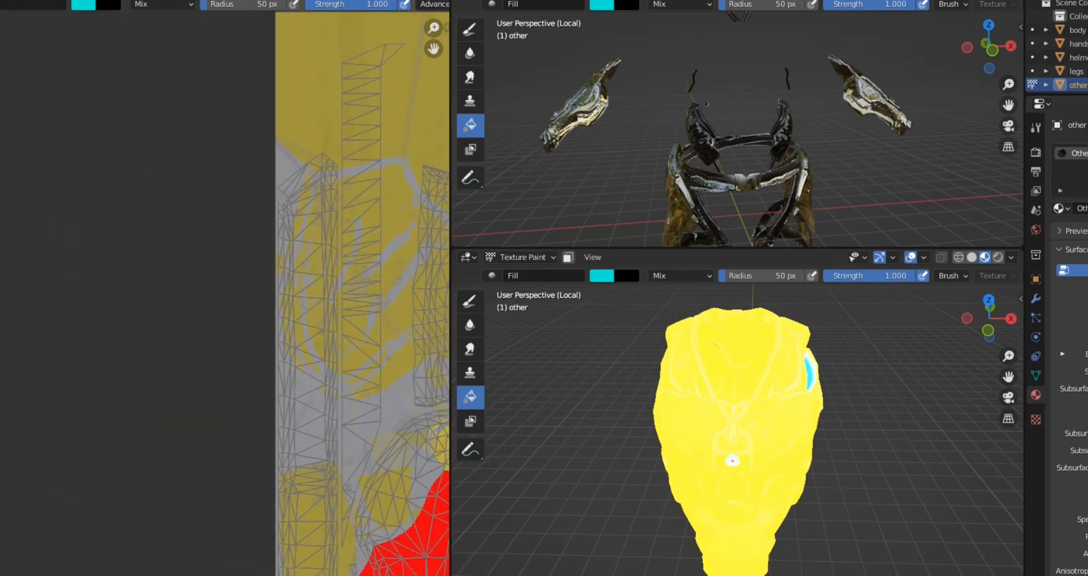
left_click(83, 5)
mouse_move(134, 65)
left_mouse_down()
mouse_move(134, 101)
mouse_move(116, 118)
mouse_move(95, 108)
mouse_move(78, 62)
mouse_move(104, 23)
mouse_move(150, 22)
mouse_move(175, 44)
left_mouse_up()
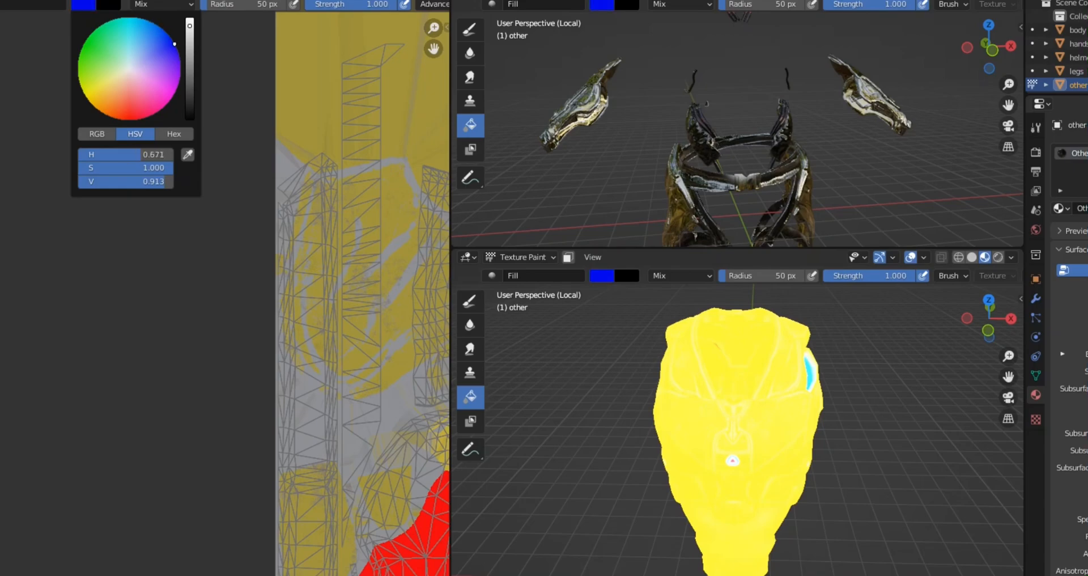
left_click(363, 414)
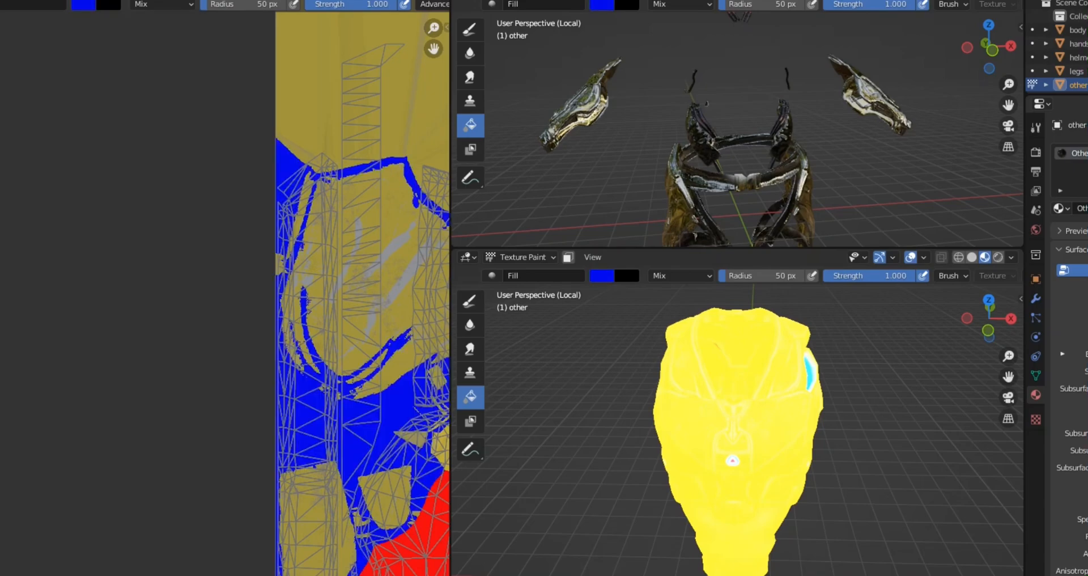
Step: Fill the small grey area in the texture's lower-right corner with the same blue
scroll(272, 329, "down", 6)
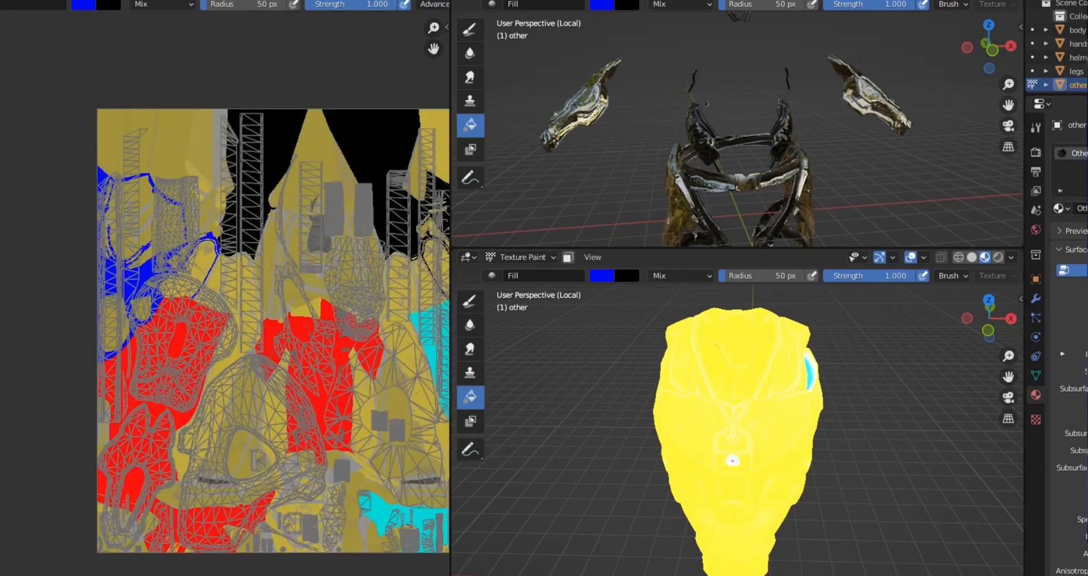
middle_click_drag(306, 329, 184, 285)
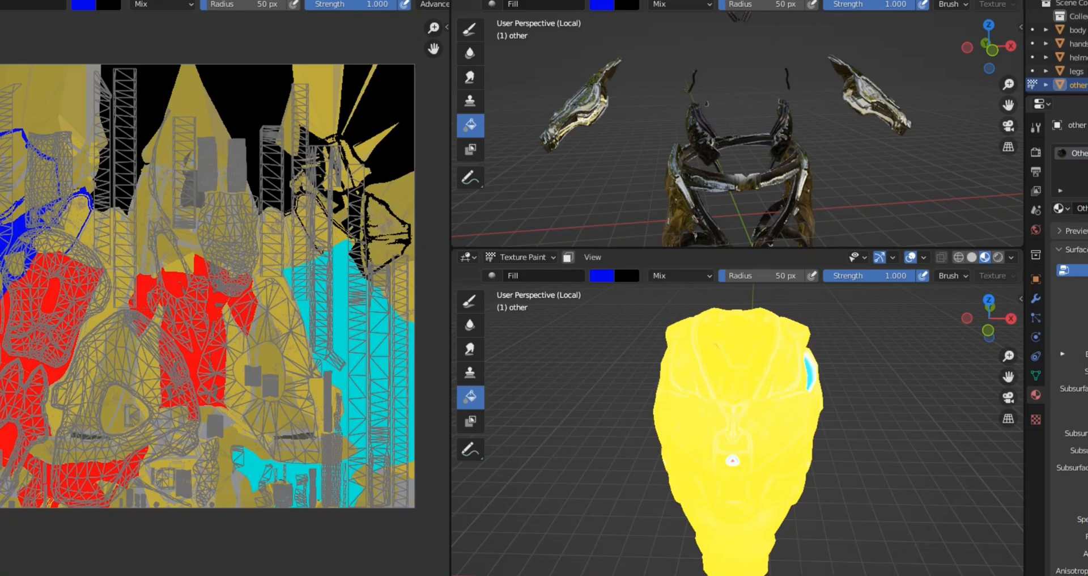
left_click(404, 495)
Step: Fill the connected yellow regions across the texture with orange-yellow (H 0.132, S 1.000, V 0.913)
left_click(83, 6)
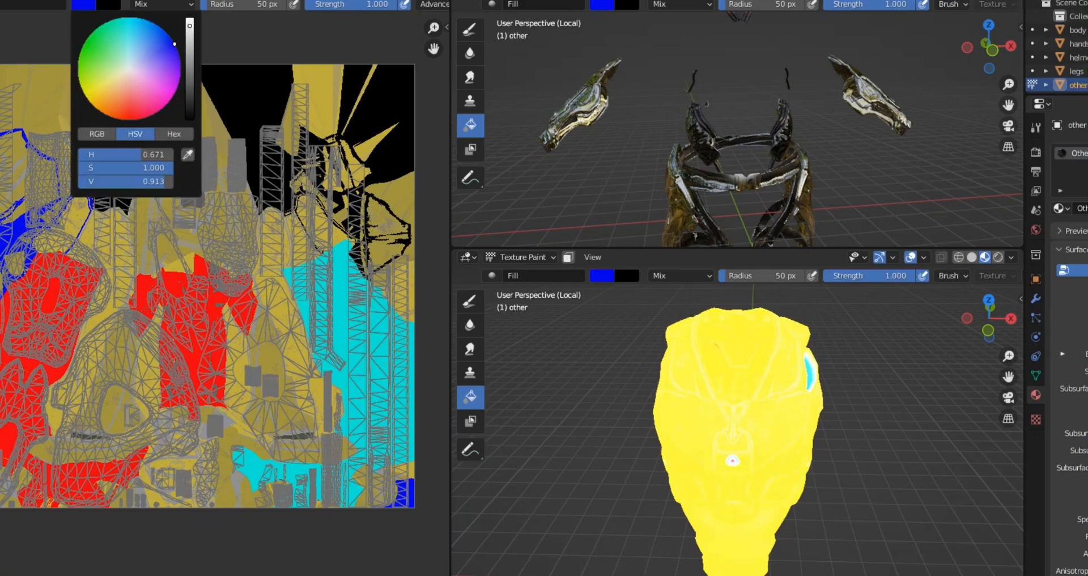
mouse_move(118, 75)
left_mouse_down()
mouse_move(81, 88)
mouse_move(90, 103)
left_mouse_up()
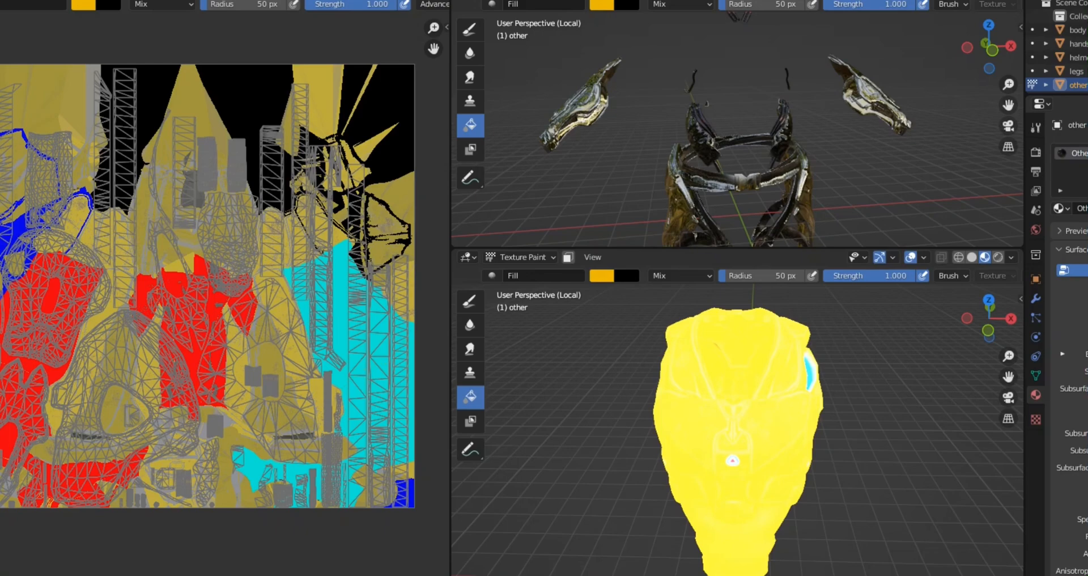
left_click(182, 247)
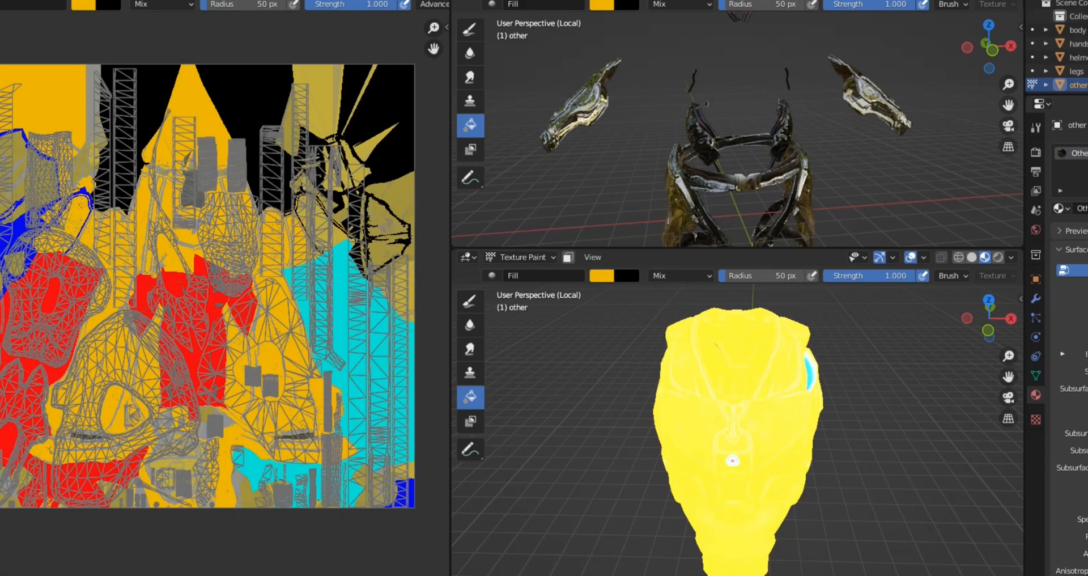
Step: Show T_Robot_body_Emissive in the image editor and fill its orange-yellow background with pale cyan
left_click(100, 1)
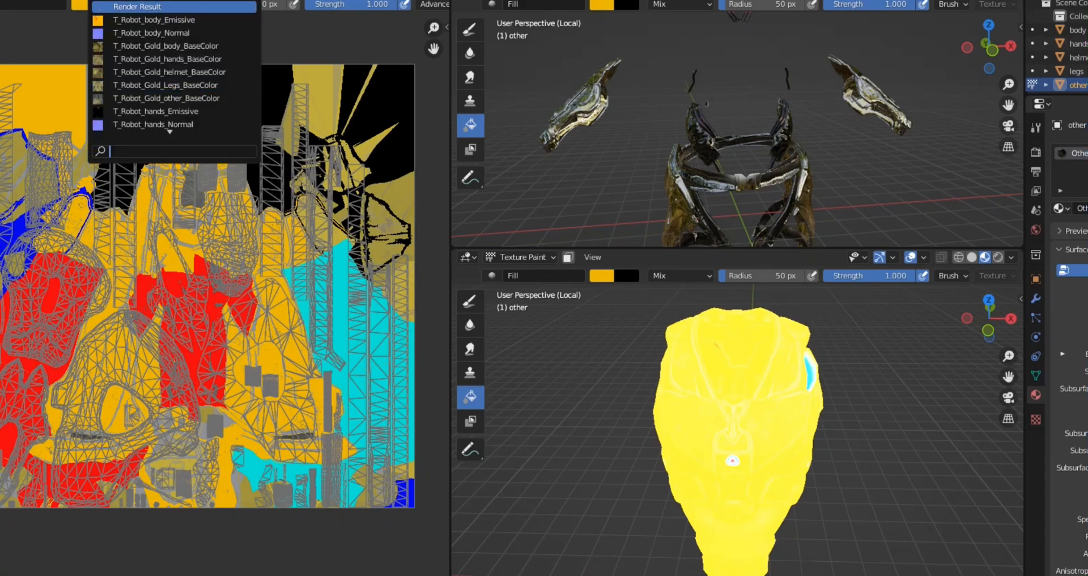
left_click(154, 20)
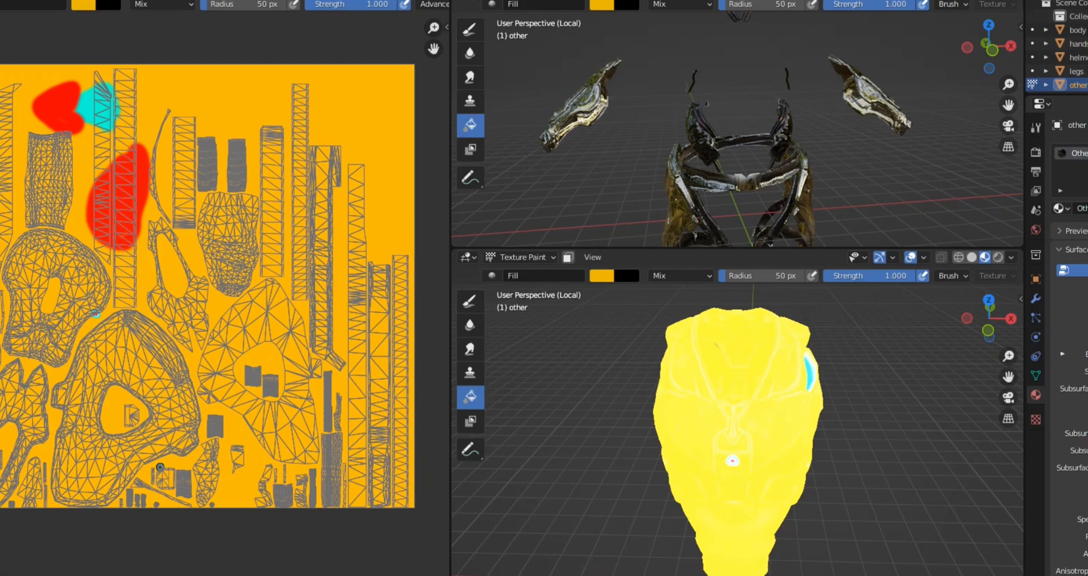
left_click(83, 5)
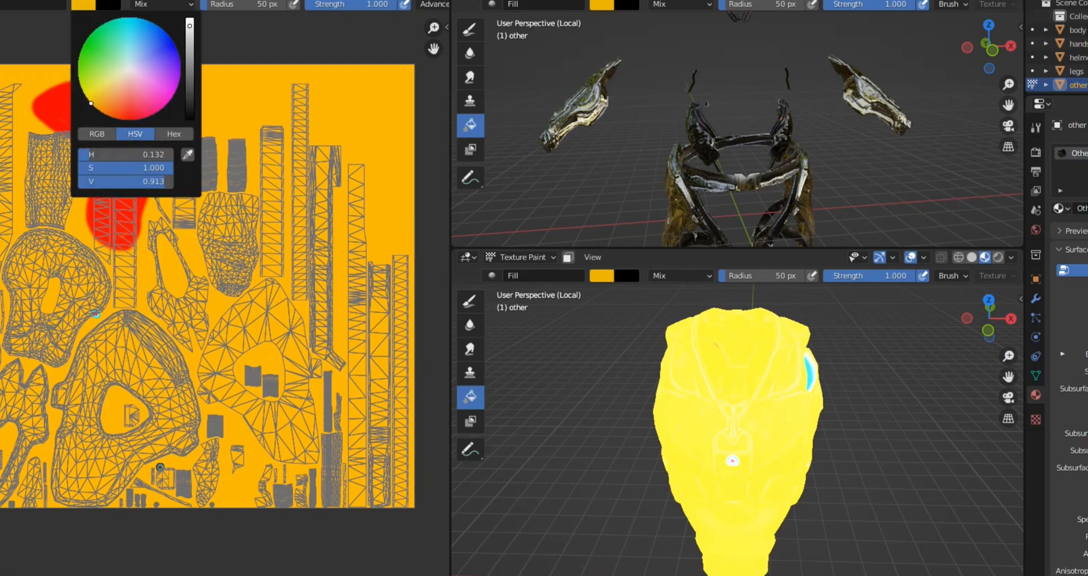
left_click(128, 59)
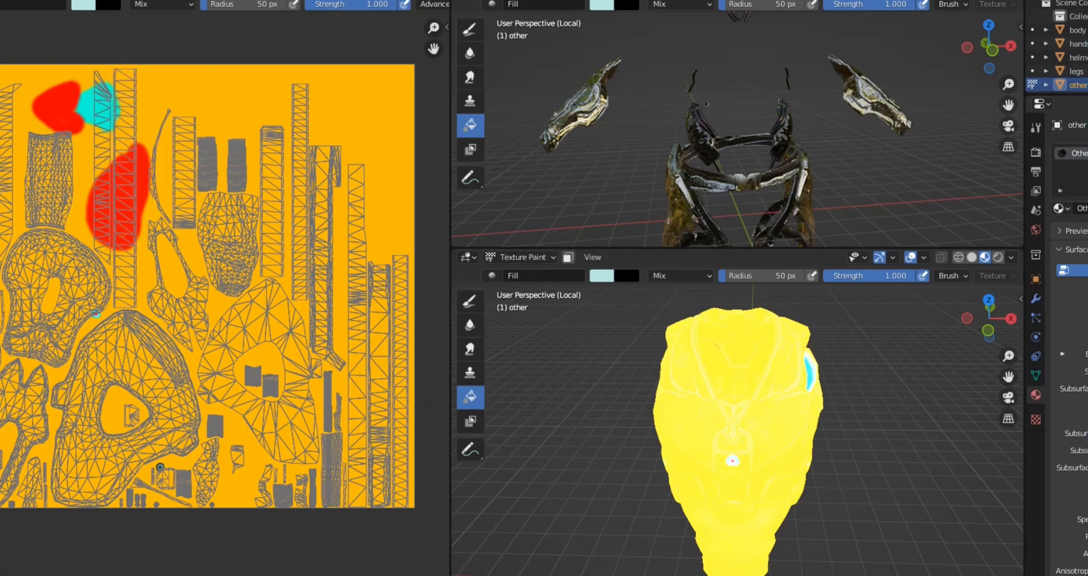
left_click(96, 313)
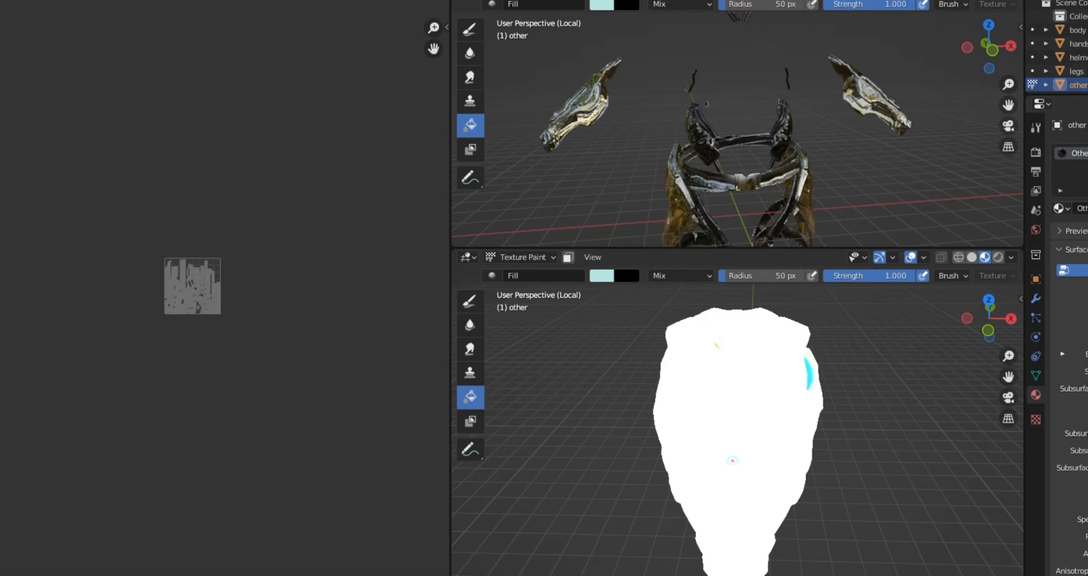
Step: Show the T_Robot_Gold_body_BaseColor texture in the image editor, framed on its central chest and abdomen panels
left_click(136, 0)
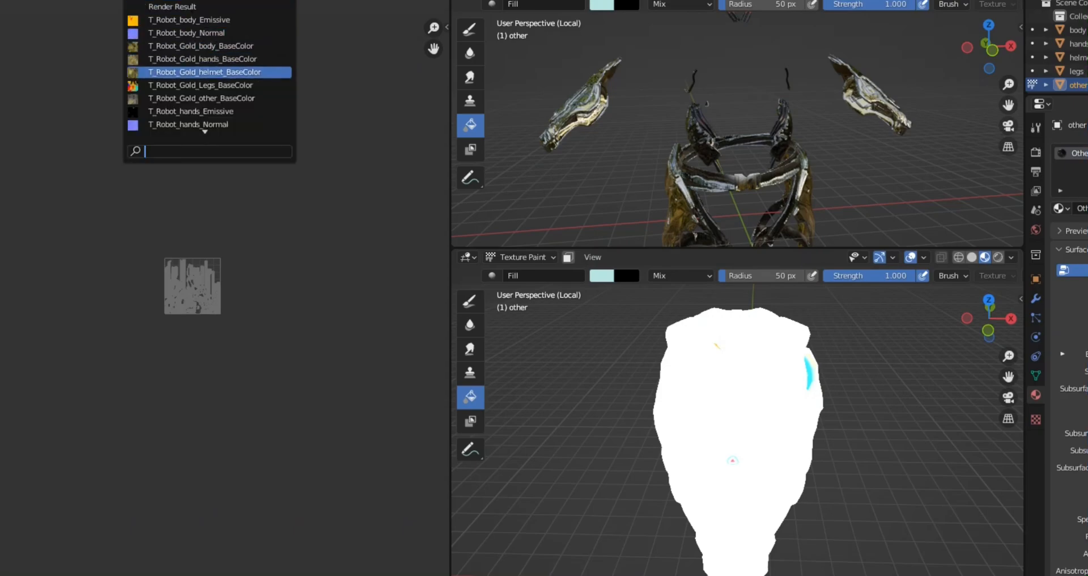
left_click(202, 59)
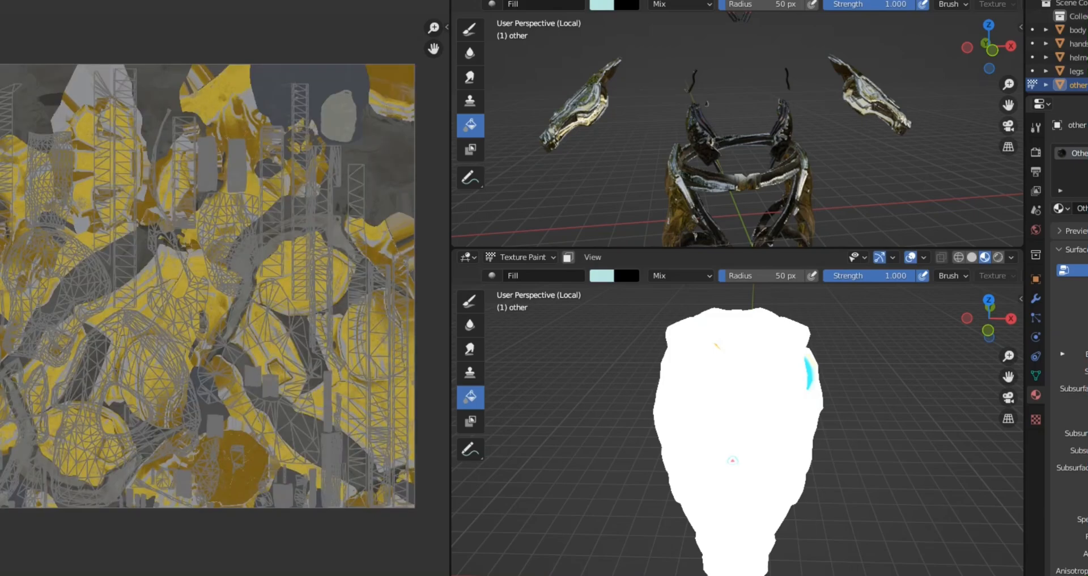
left_click(95, 1)
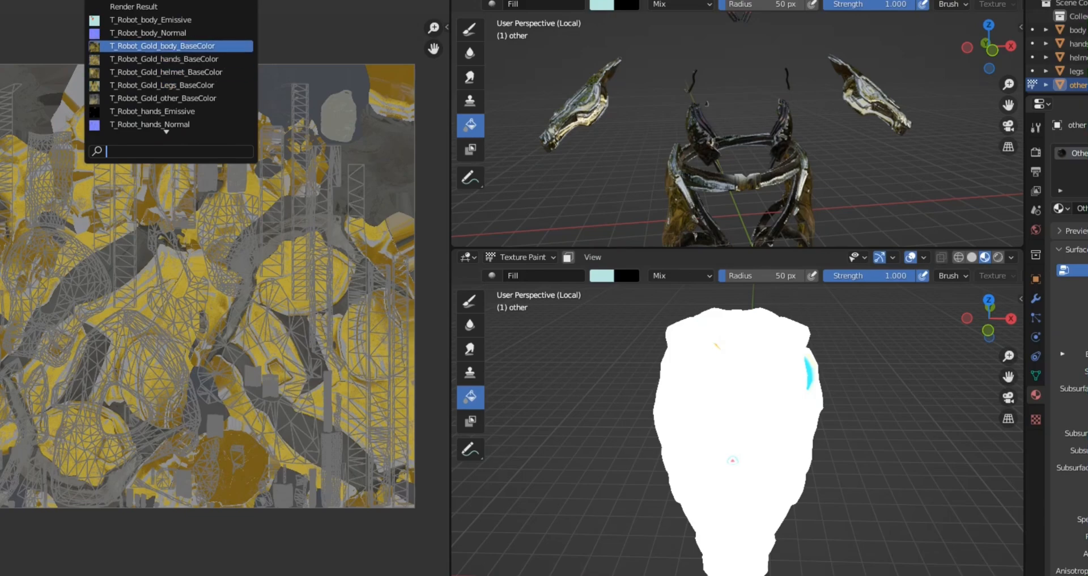
left_click(162, 47)
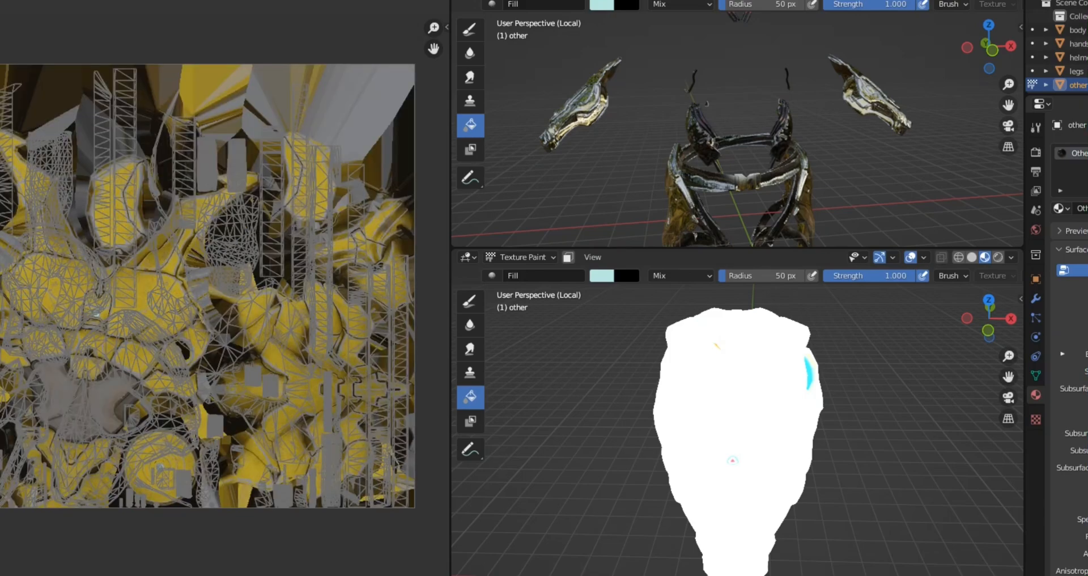
scroll(189, 328, "up", 4)
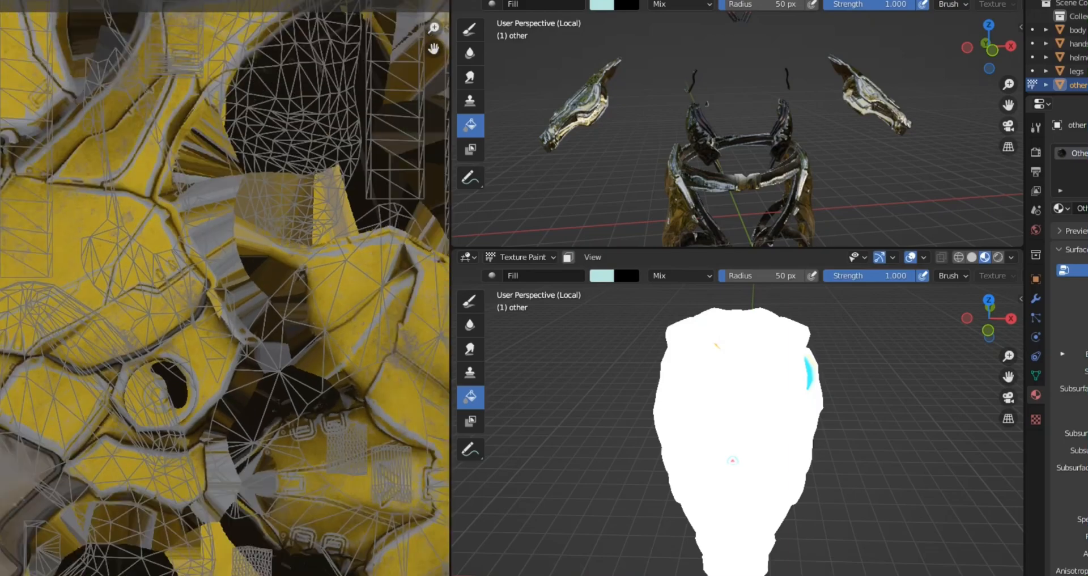
scroll(189, 329, "down", 3)
scroll(190, 328, "up", 2)
middle_click_drag(3, 301, 194, 290)
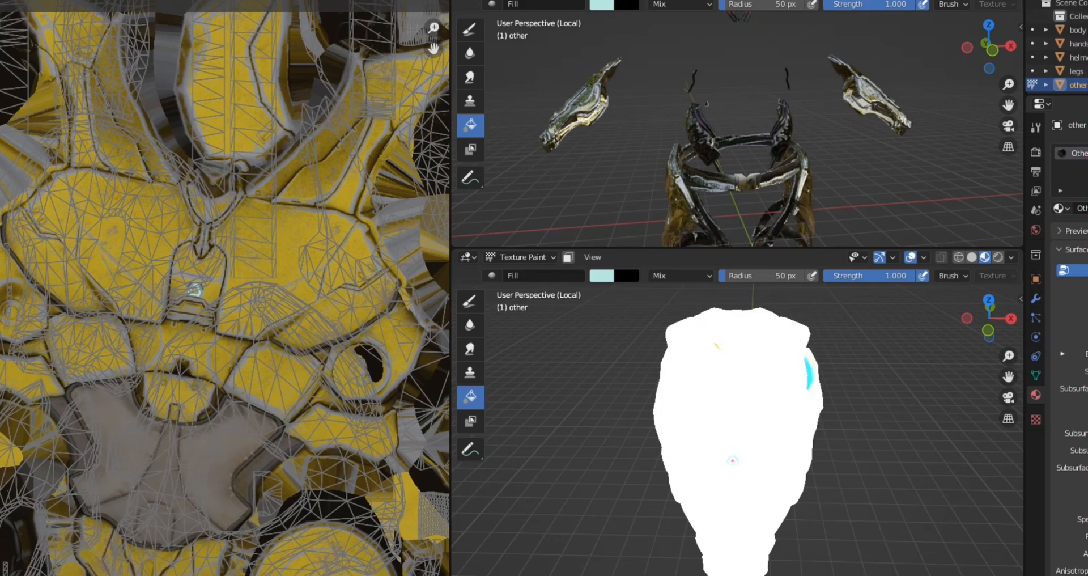
Step: Switch the image editor to Paint mode and set the fill colour to bright yellow (H 0.141, S 1.000) with raised brightness
left_click(1, 1)
left_click(1, 1)
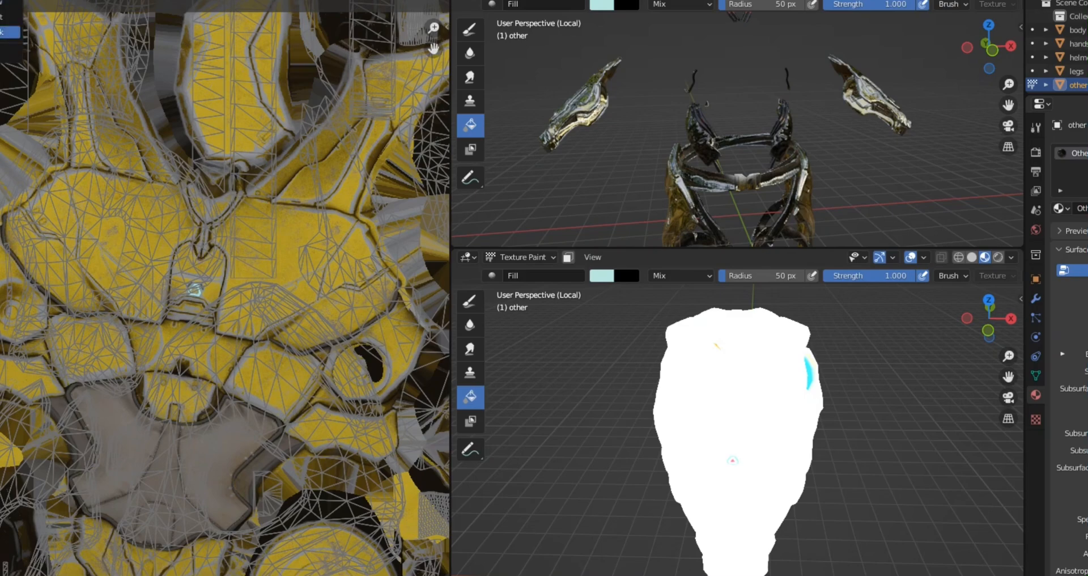
left_click(4, 17)
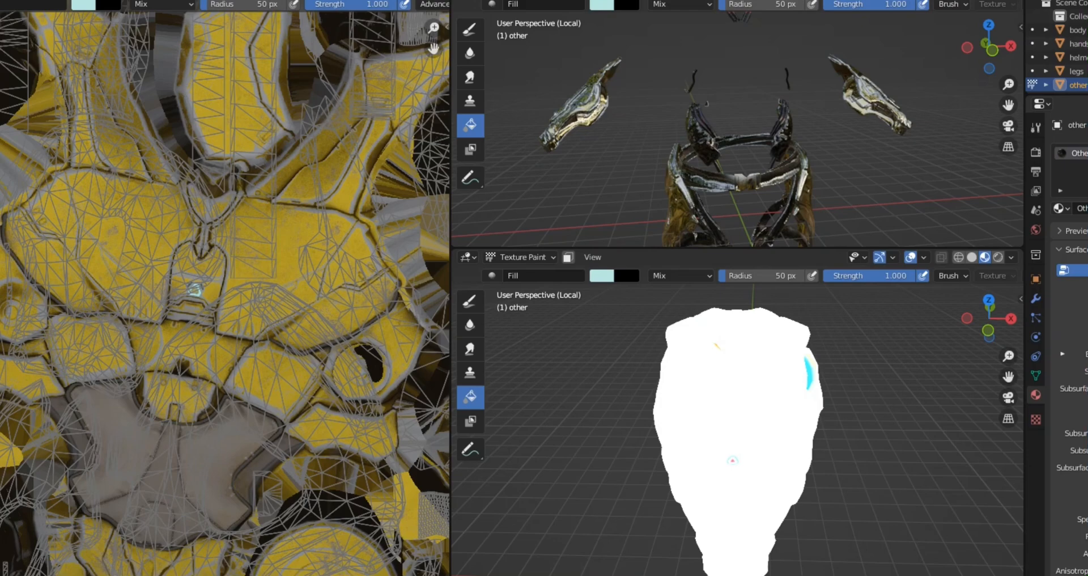
left_click(83, 4)
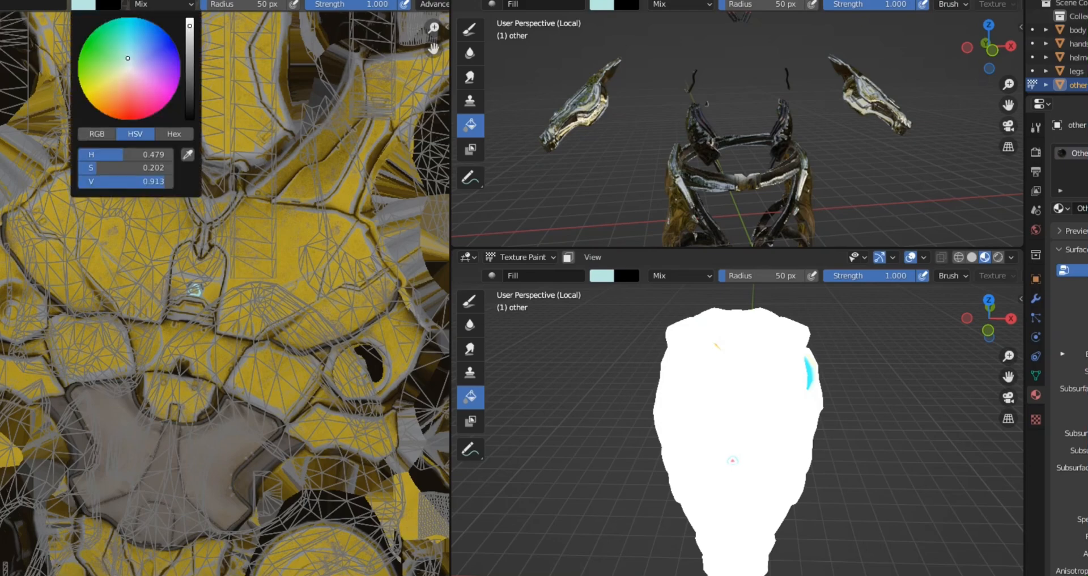
mouse_move(123, 66)
left_mouse_down()
mouse_move(81, 88)
mouse_move(89, 101)
left_mouse_up()
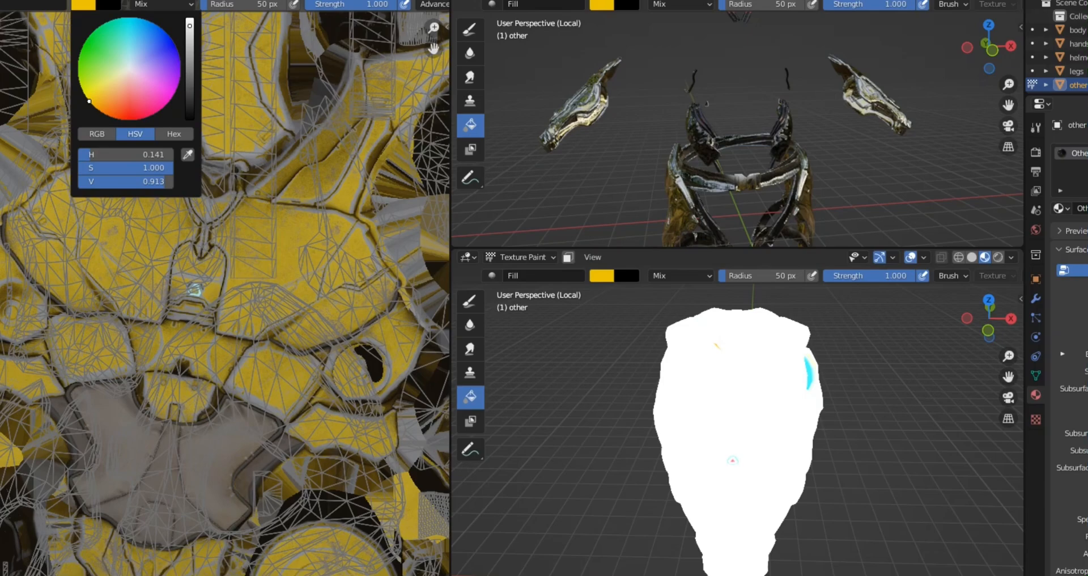
left_click_drag(189, 25, 190, 18)
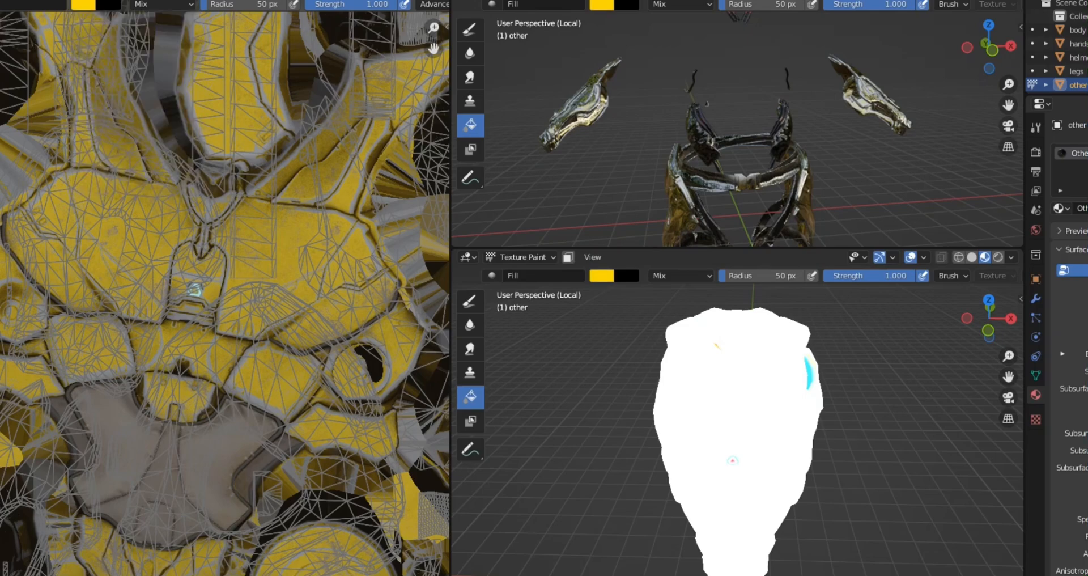
Step: Fill the two large chest panels and the abdomen panels beneath them with bright yellow
scroll(195, 291, "up", 4)
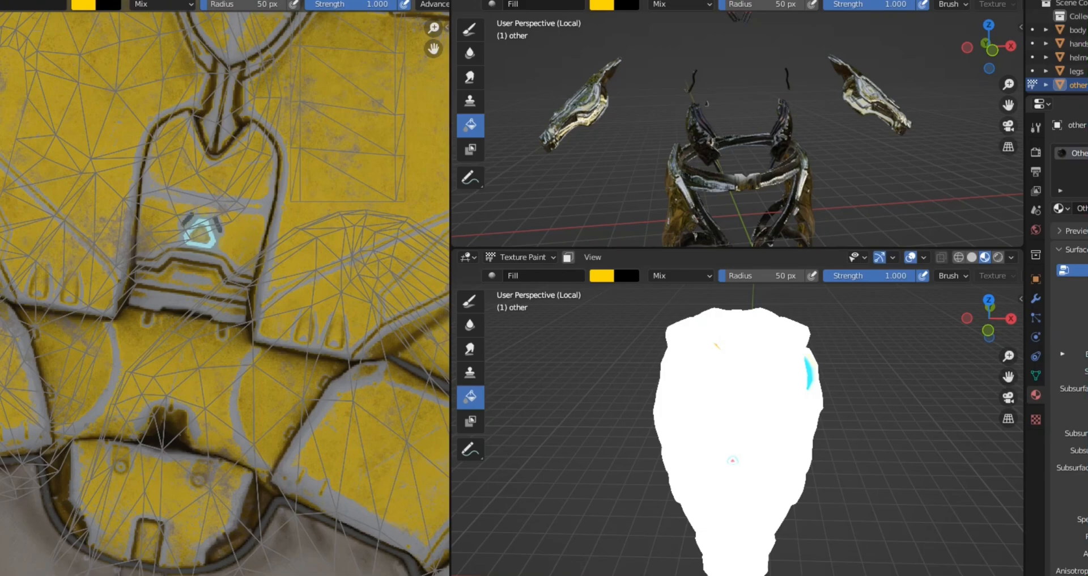
left_click(342, 175)
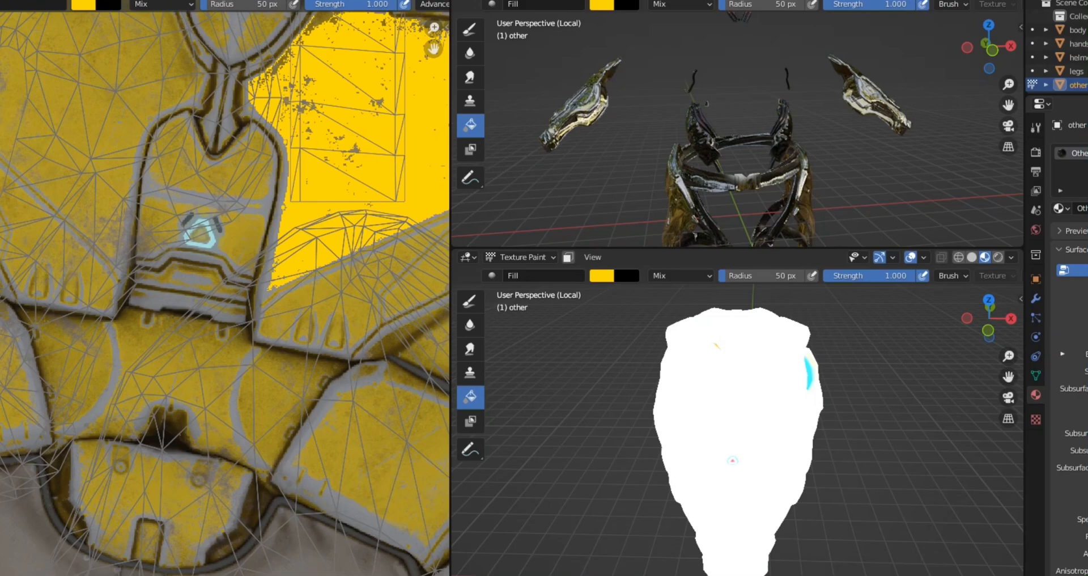
left_click(369, 448)
left_click(278, 403)
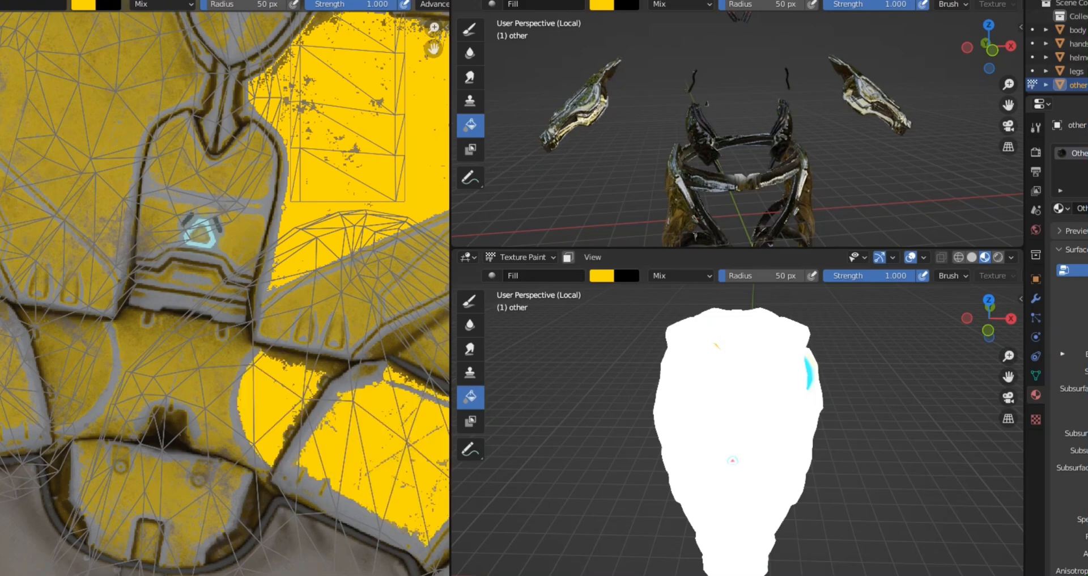
left_click(82, 372)
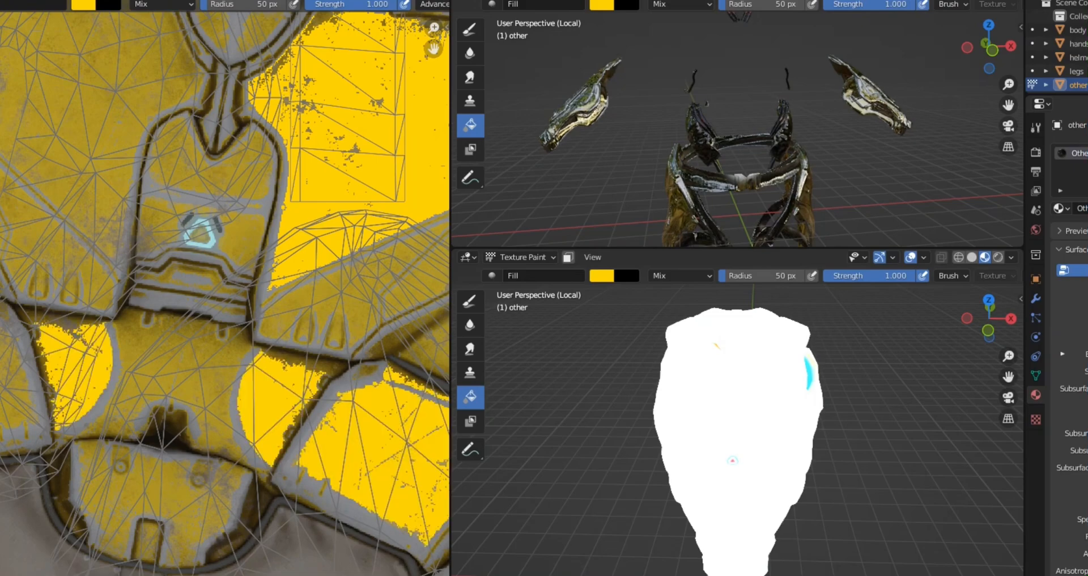
left_click(57, 246)
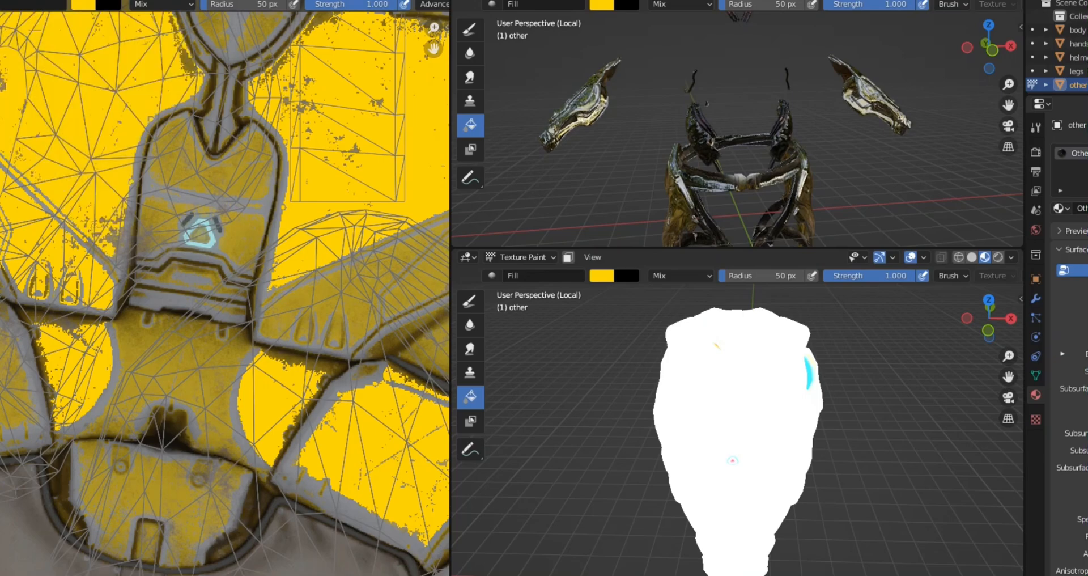
Step: Show the isolated torso in solid shading in the lower 3D viewport and view it from the front
scroll(193, 329, "down", 4)
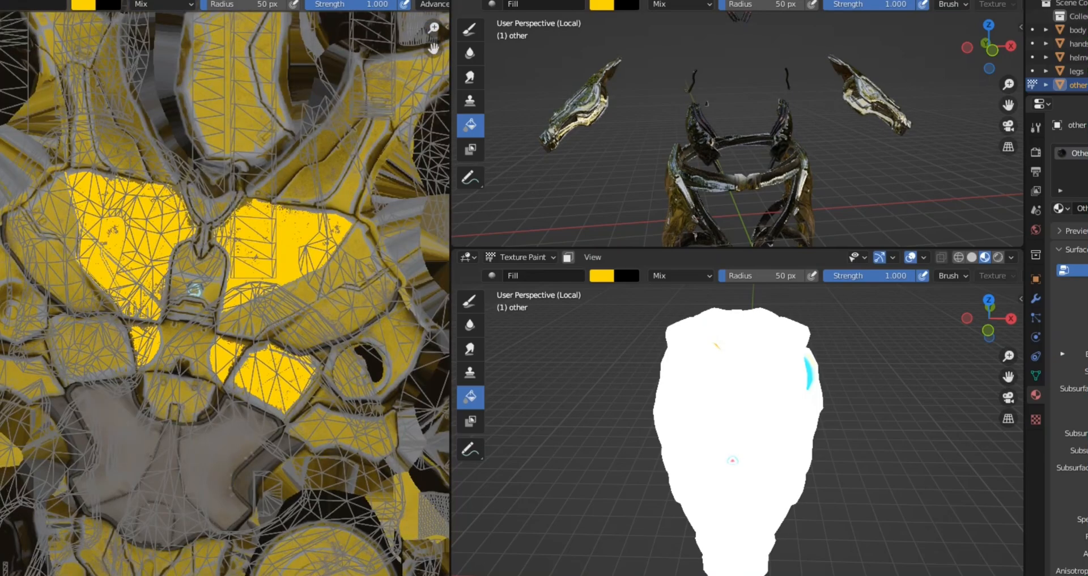
left_click(972, 257)
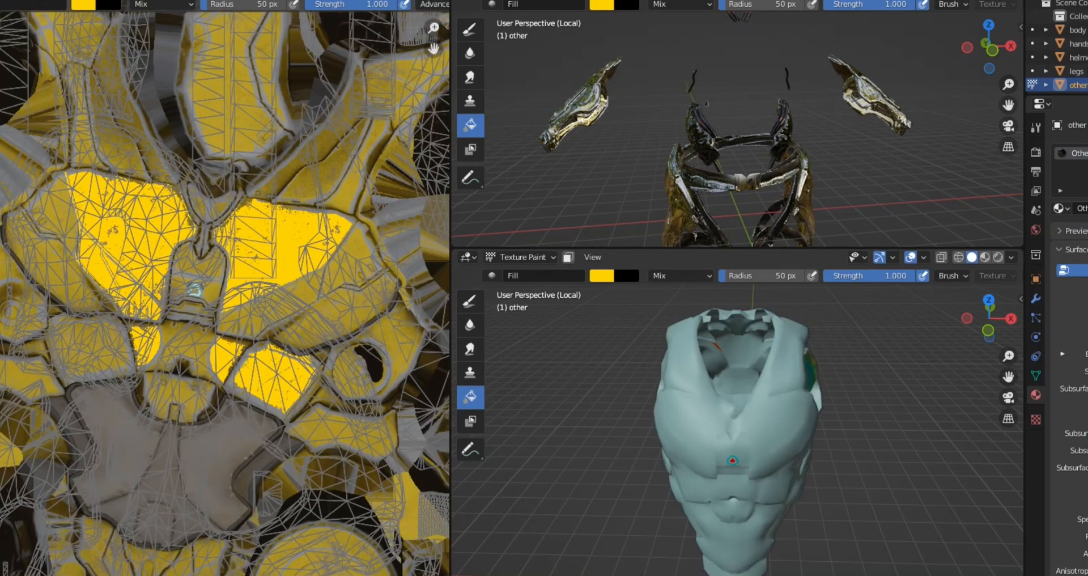
middle_click_drag(733, 460, 738, 413)
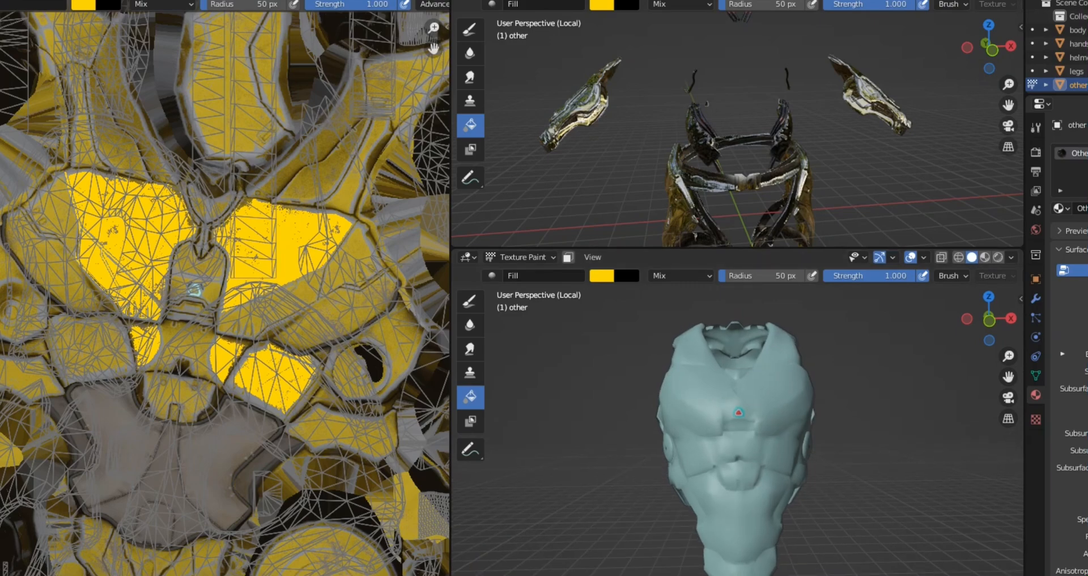
Step: Fill the round plate, the panels below the grey abdomen area and the dull yellow regions across the texture's right half with bright yellow
left_click(739, 412)
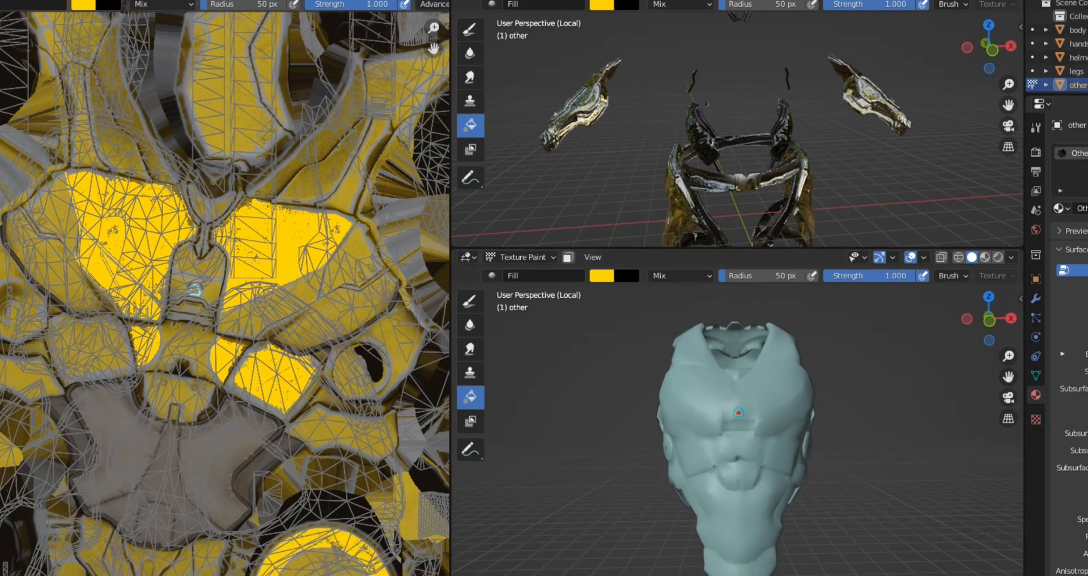
left_click(96, 539)
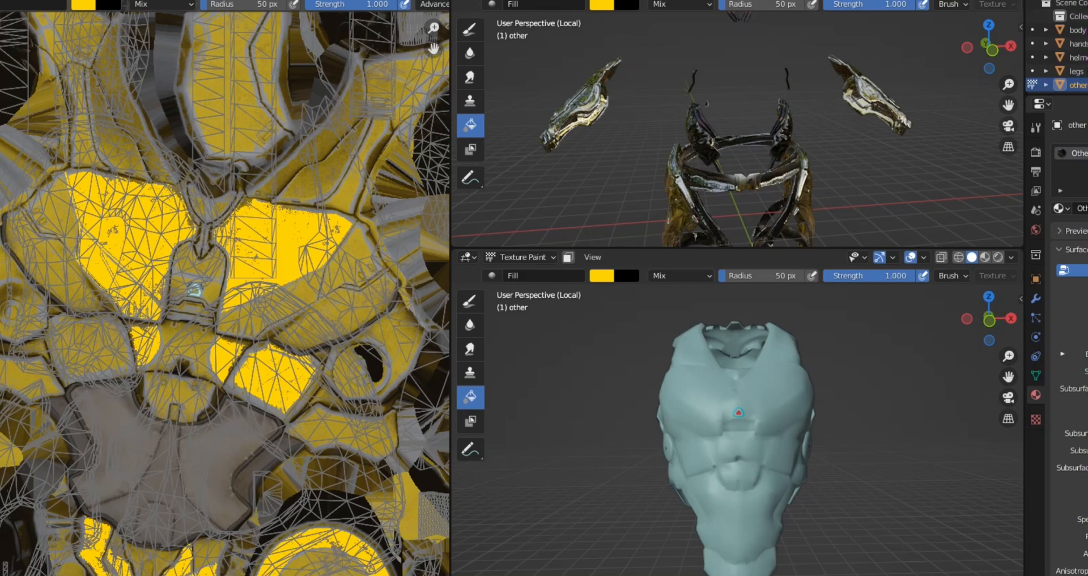
key("Home")
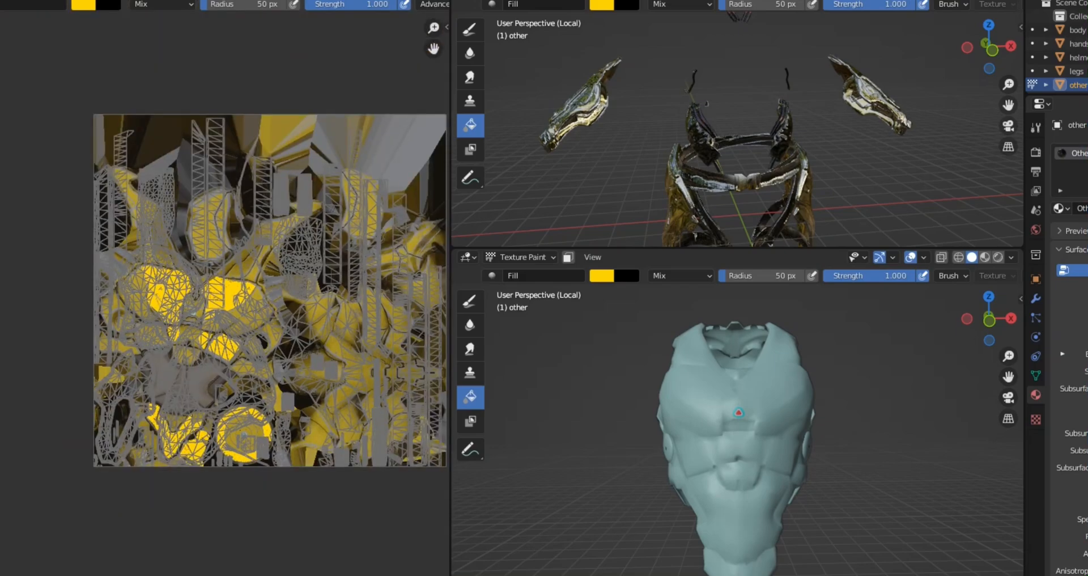
left_click(330, 190)
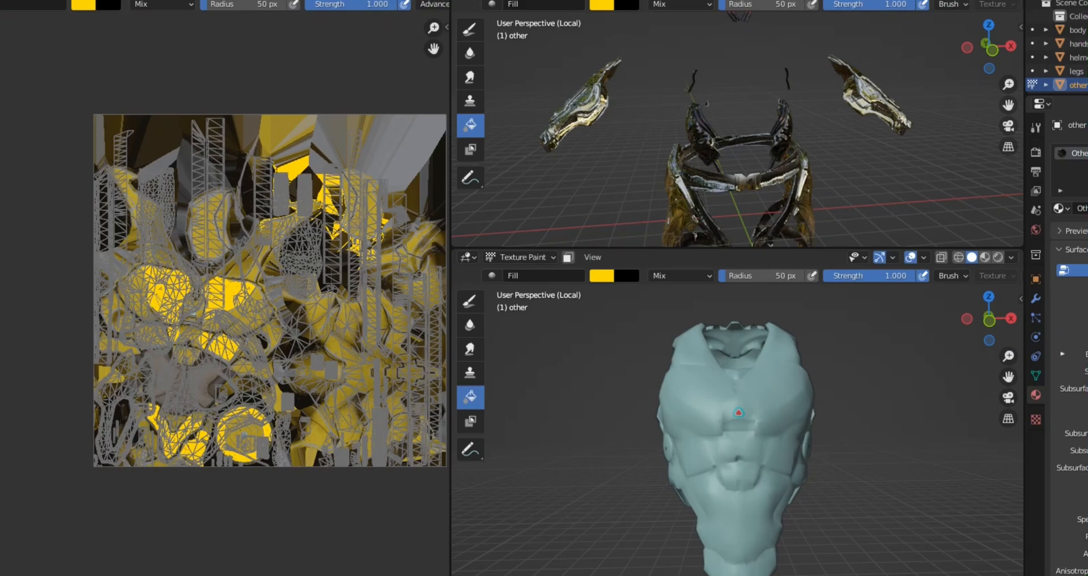
left_click(396, 343)
left_click(347, 354)
left_click(409, 366)
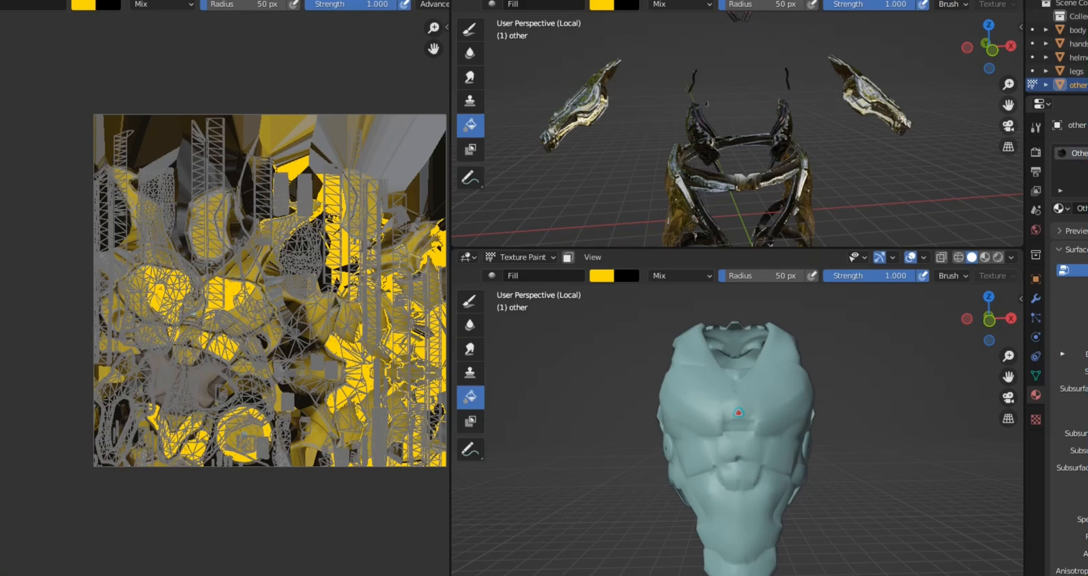
Step: Fill the dull yellow regions along the texture's left side and the tall oval panel near its upper middle with bright yellow
left_click(119, 344)
left_click(121, 418)
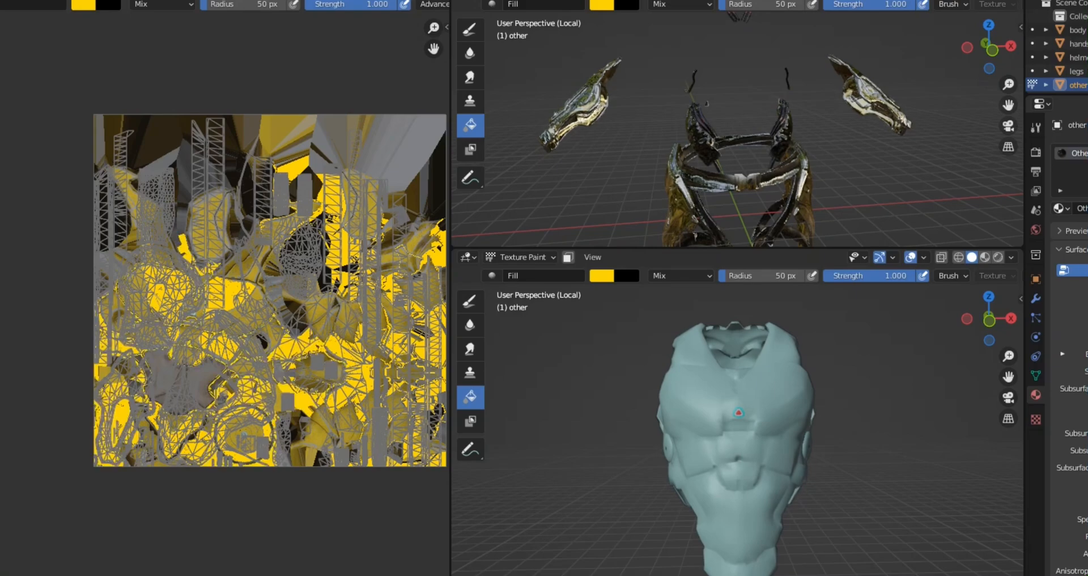
left_click(133, 194)
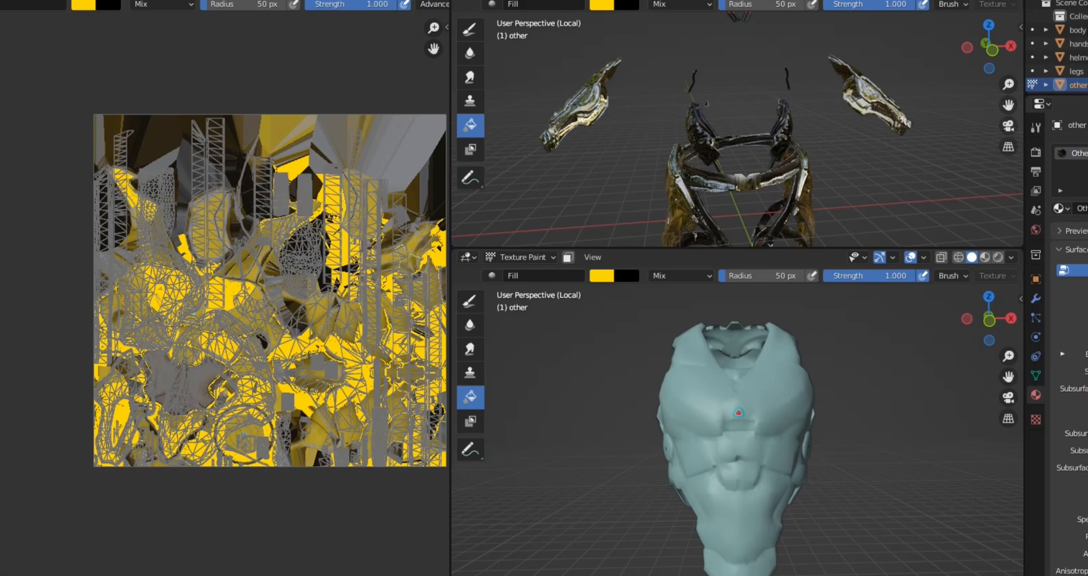
left_click(131, 235)
left_click(208, 227)
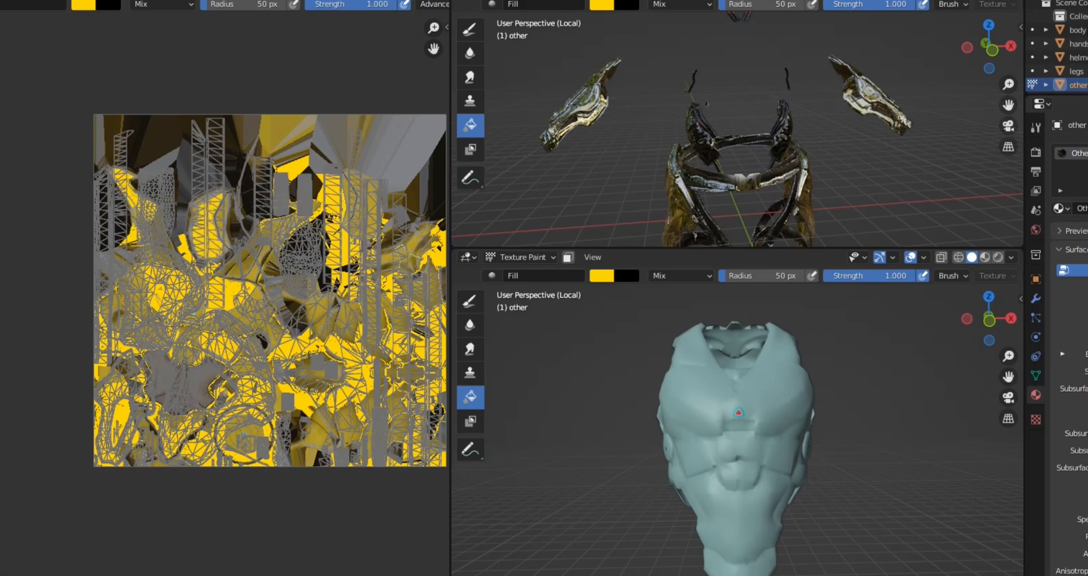
Step: Fill the remaining dull yellow patches in the texture's centre and near its upper-right edge with bright yellow
left_click(245, 259)
left_click(288, 285)
left_click(318, 307)
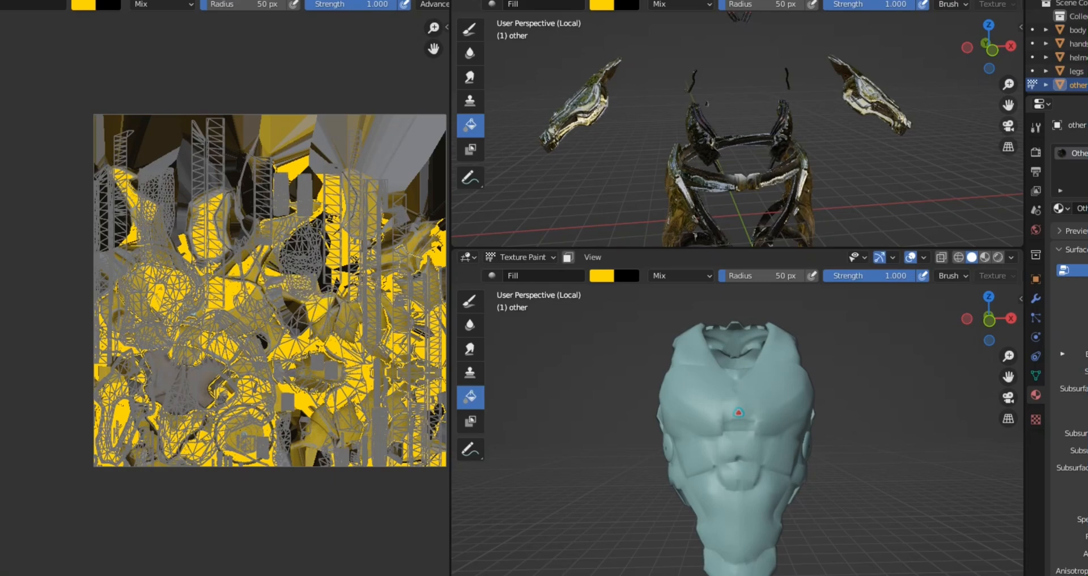
left_click(326, 324)
left_click(419, 240)
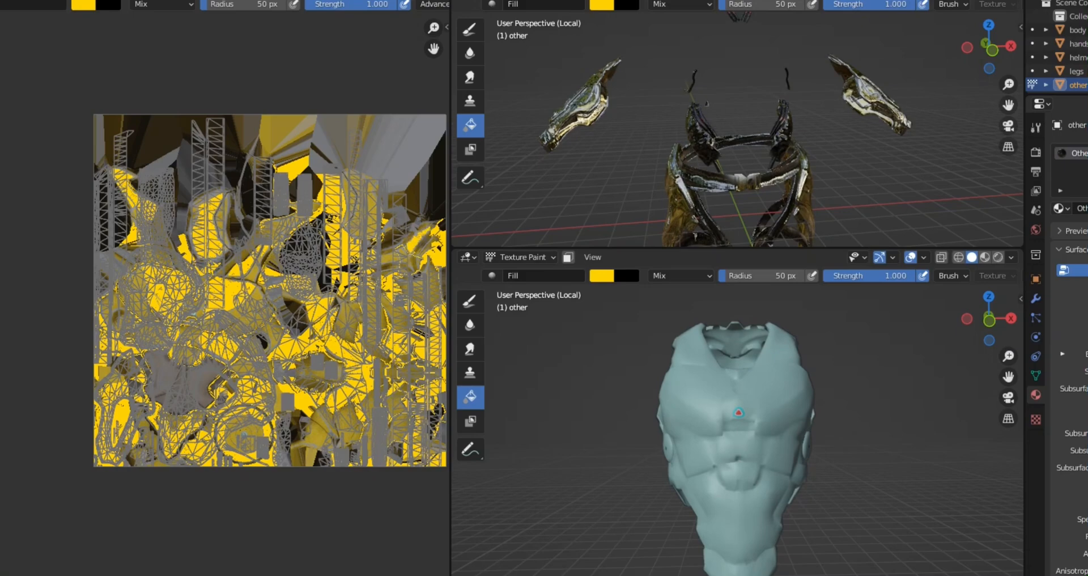
left_click(421, 244)
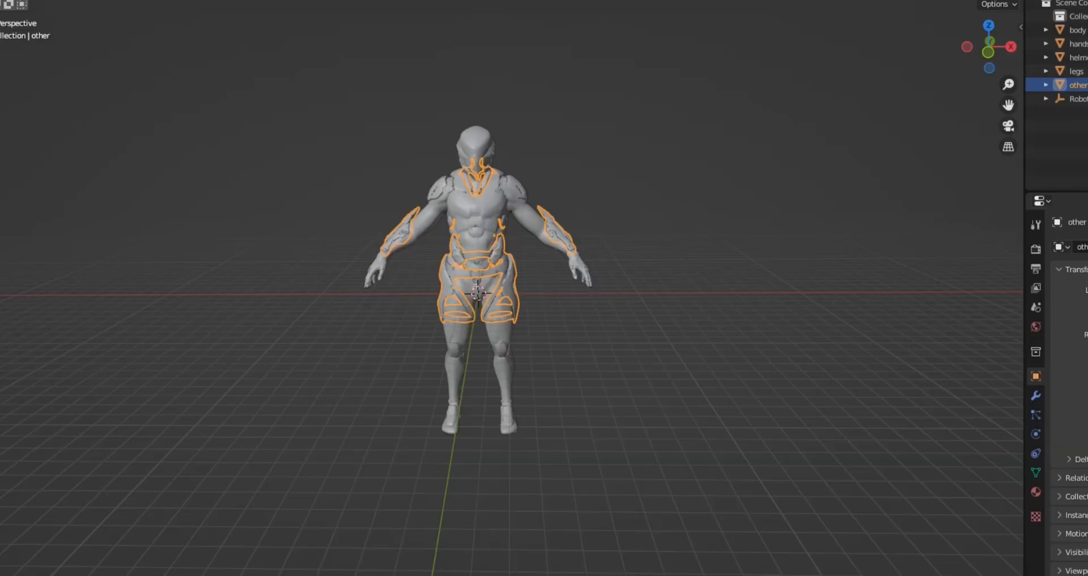
Step: Preview the whole robot with its materials and nothing selected, and examine the recoloured parts from several angles
key("z")
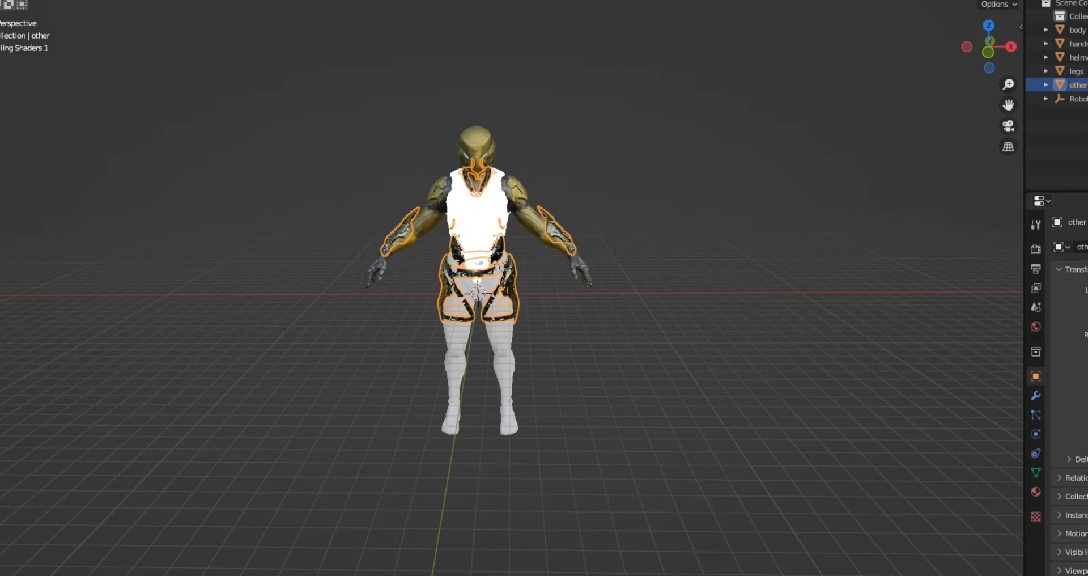
key("alt+a")
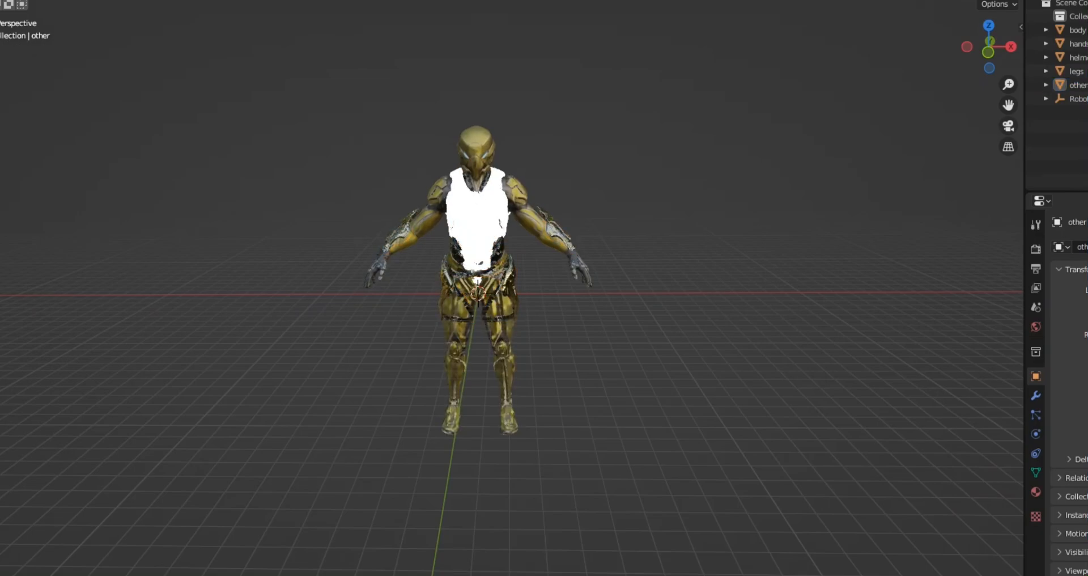
middle_click_drag(507, 272, 485, 317)
middle_click_drag(709, 317, 192, 269)
scroll(479, 292, "up", 3)
middle_click_drag(479, 292, 525, 324)
scroll(479, 292, "down", 3)
middle_click_drag(479, 292, 680, 268)
Step: Select the robot's body mesh and isolate it in local view
left_click(479, 218)
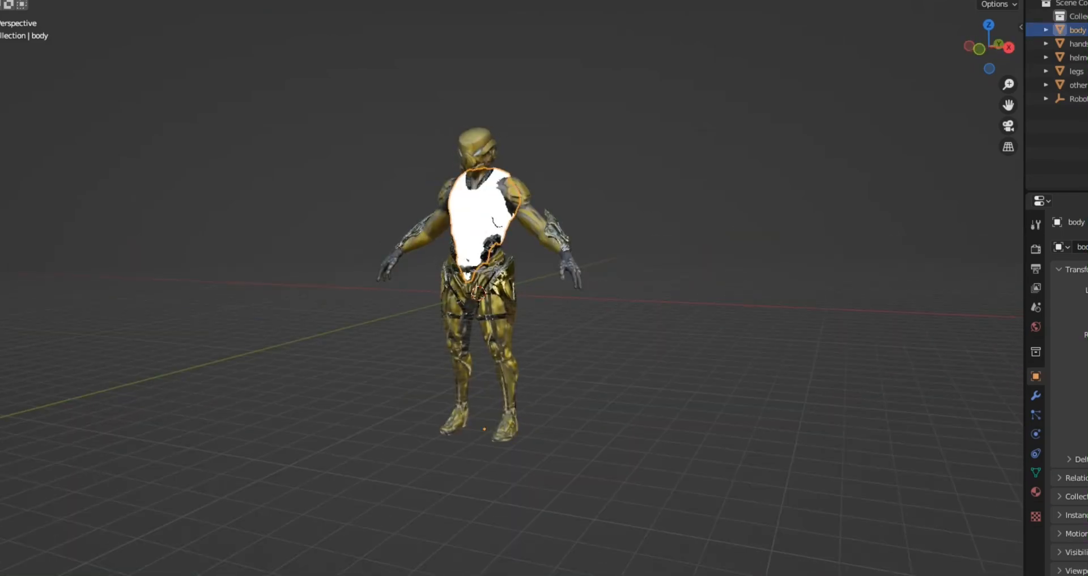
middle_click_drag(510, 272, 573, 272)
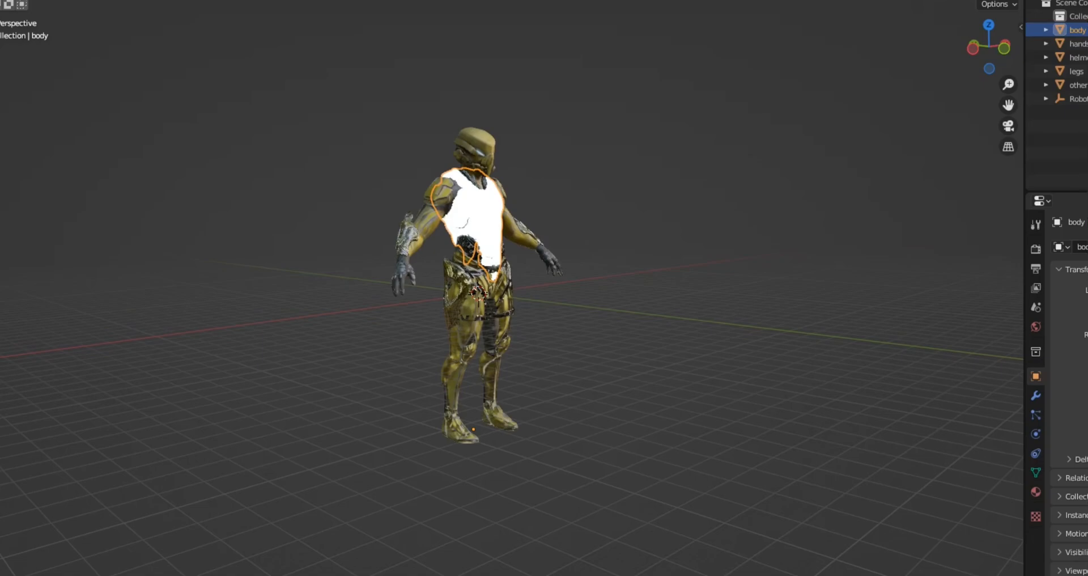
key("KP_Divide")
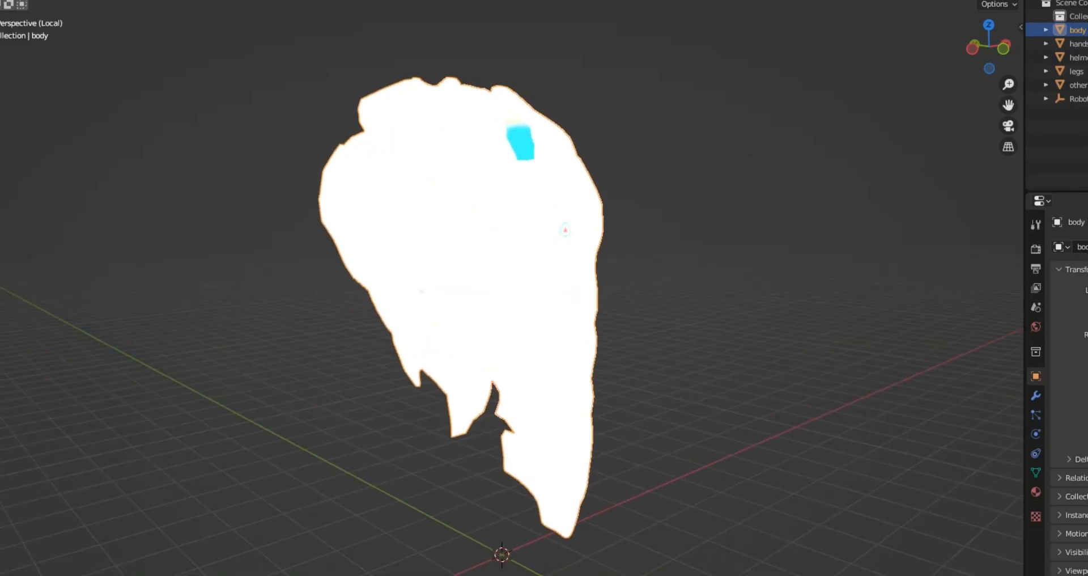
Step: Switch to the Texture Paint workspace for the isolated body mesh and set the image editor to Paint mode
middle_click_drag(544, 277, 488, 267)
scroll(434, 266, "down", 3)
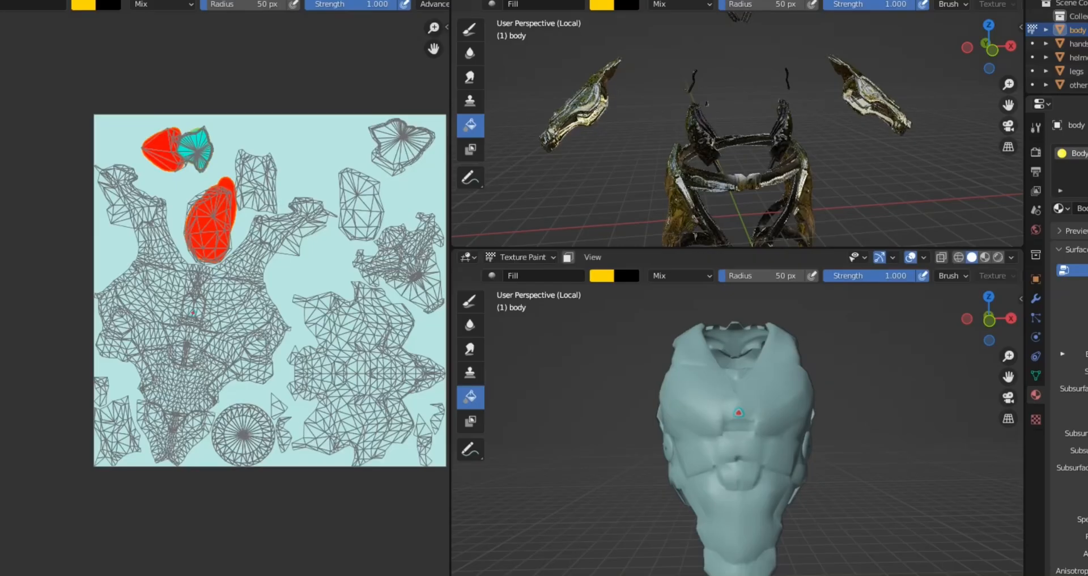
scroll(213, 387, "down", 1)
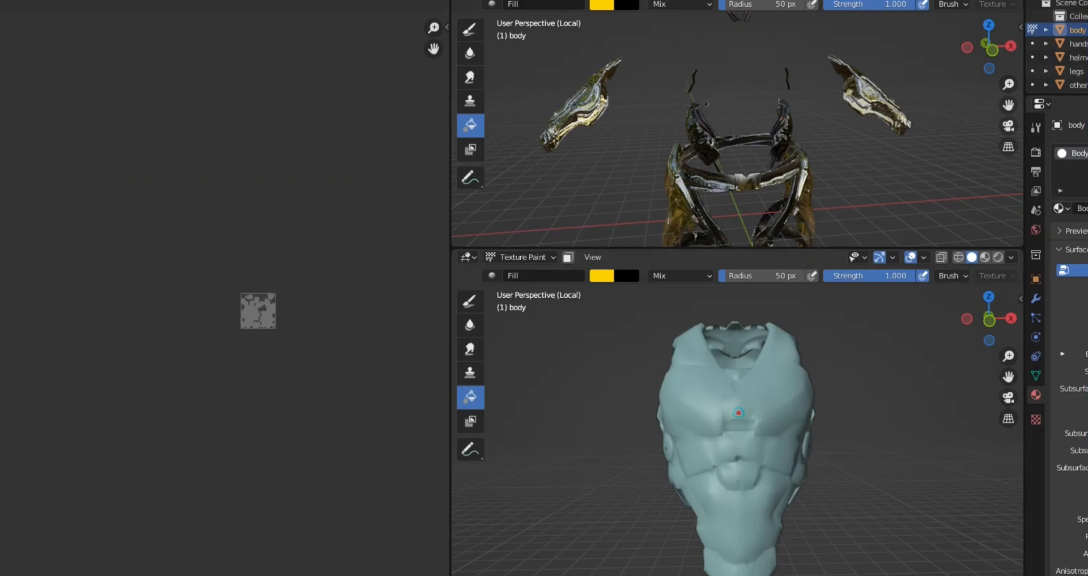
scroll(737, 420, "up", 4)
scroll(737, 419, "down", 3)
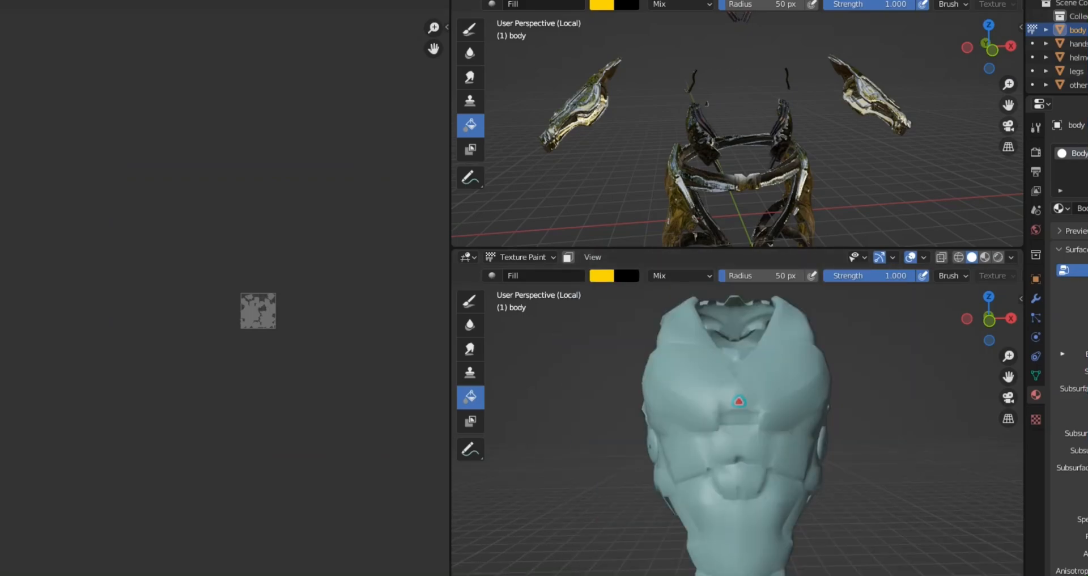
scroll(190, 328, "up", 3)
middle_click_drag(325, 294, 190, 337)
scroll(261, 355, "up", 3)
scroll(193, 328, "up", 4)
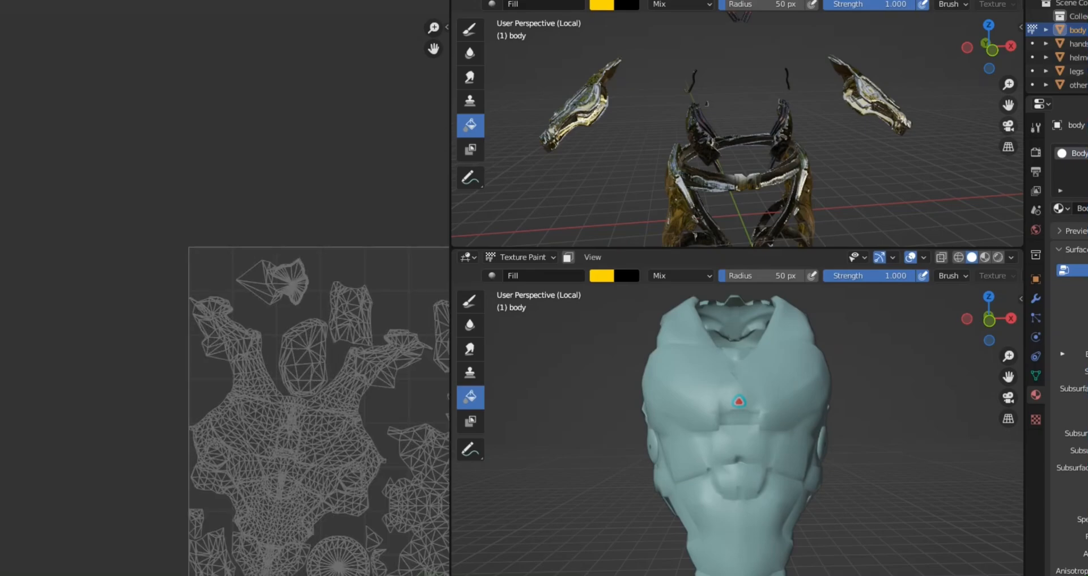
left_click(2, 1)
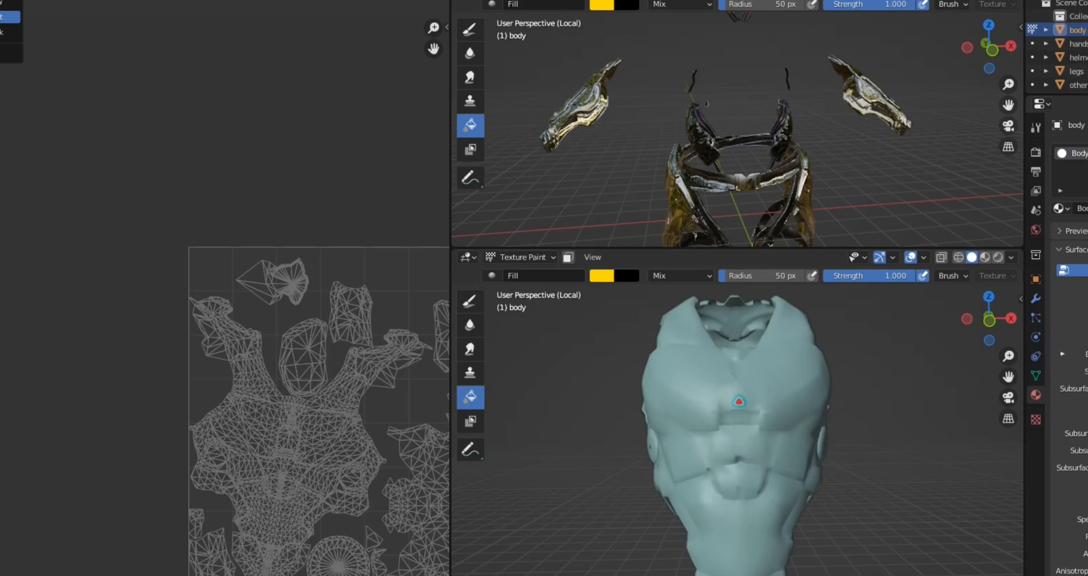
left_click(6, 17)
Step: Display the T_Robot_Gold_body_BaseColor texture in the image editor
scroll(191, 330, "up", 1)
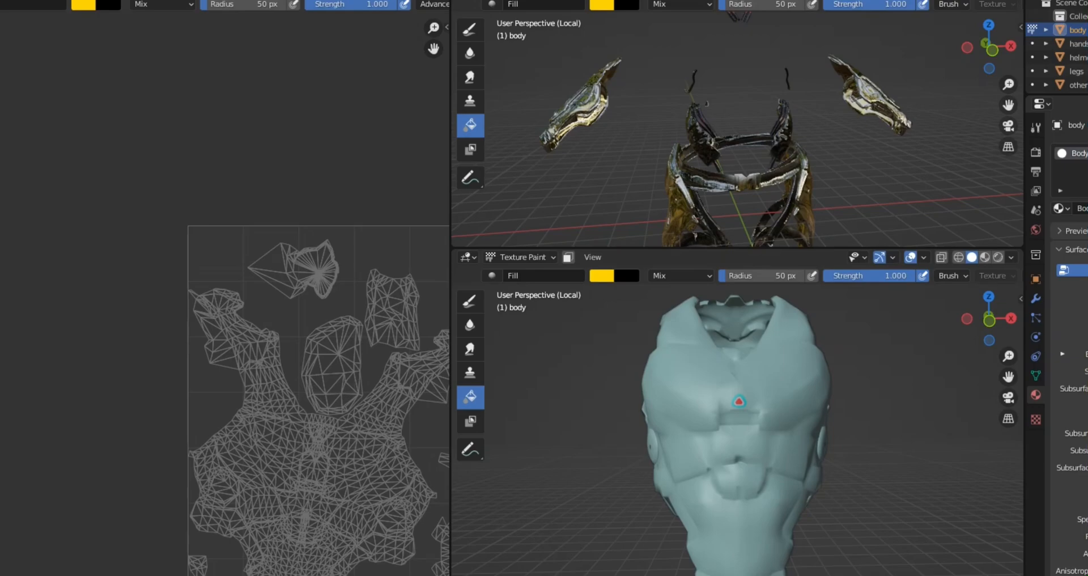
middle_click_drag(329, 368, 87, 274)
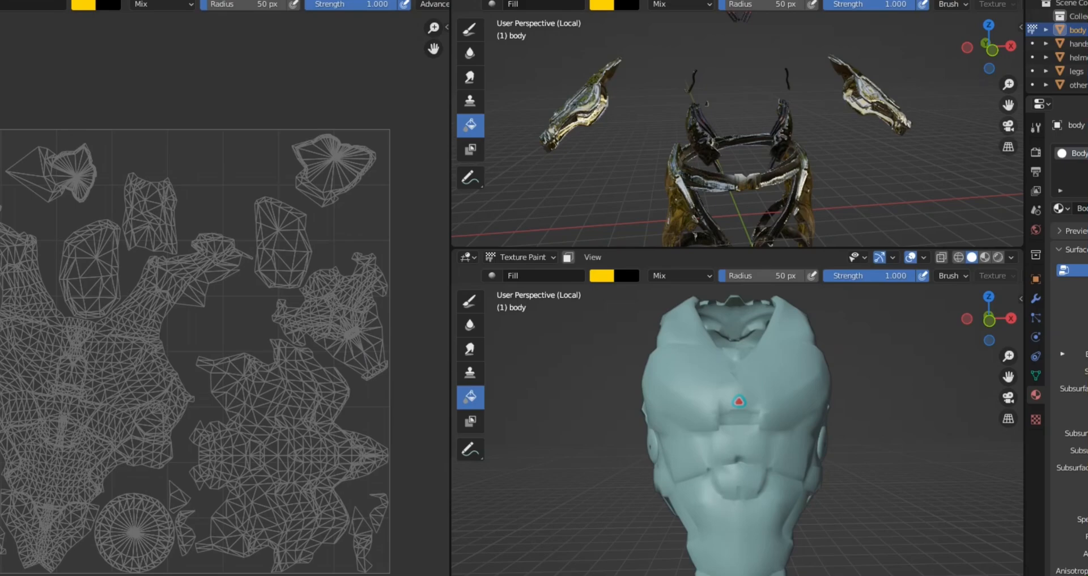
left_click(135, 1)
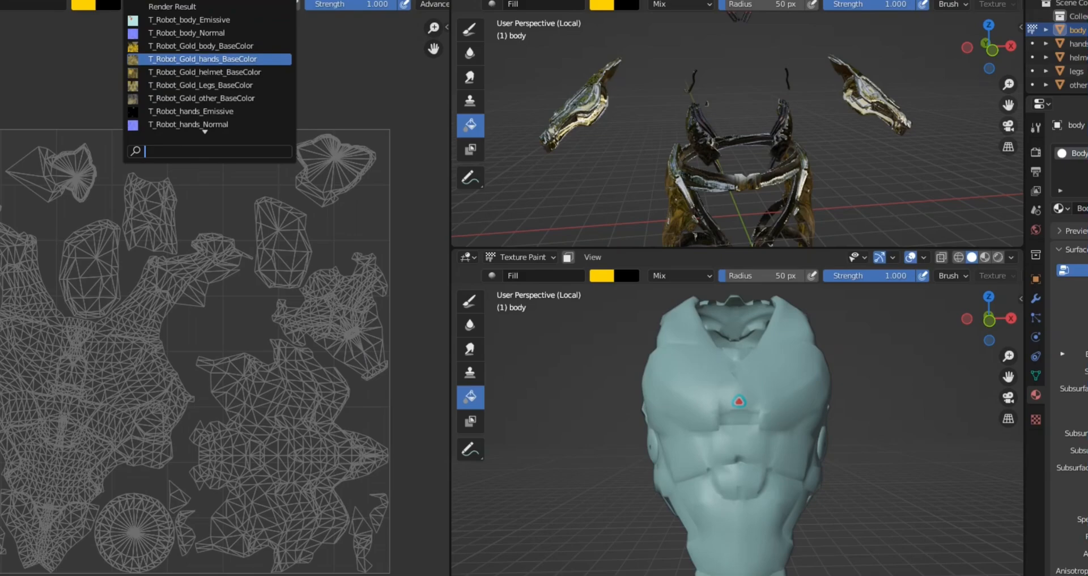
left_click(201, 46)
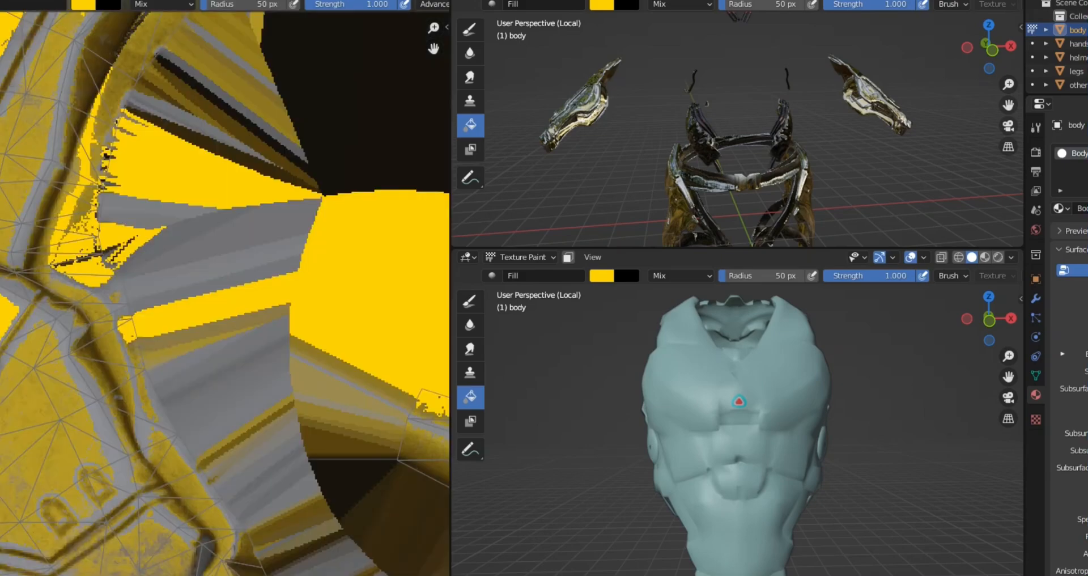
Step: Fill the remaining dull yellow torso panels in the body's base colour texture with bright yellow and remove the material from the body mesh
scroll(191, 327, "down", 4)
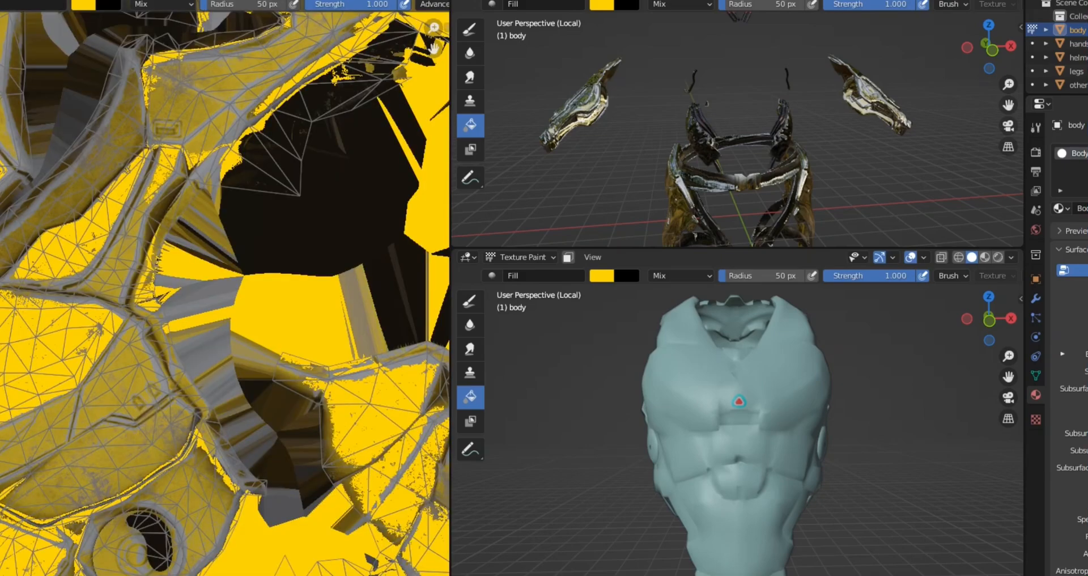
left_click(739, 401)
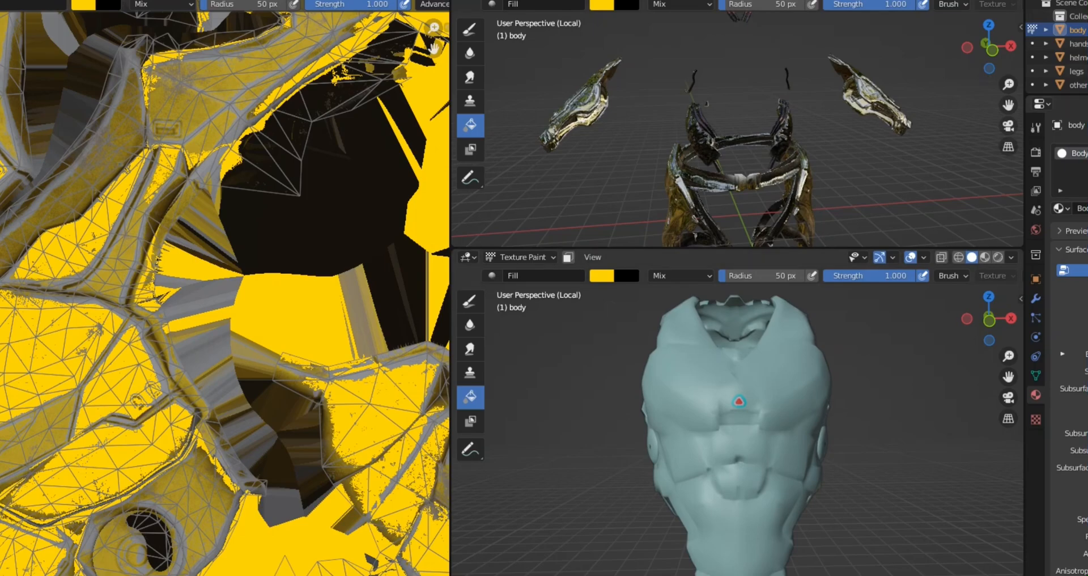
scroll(739, 401, "down", 5)
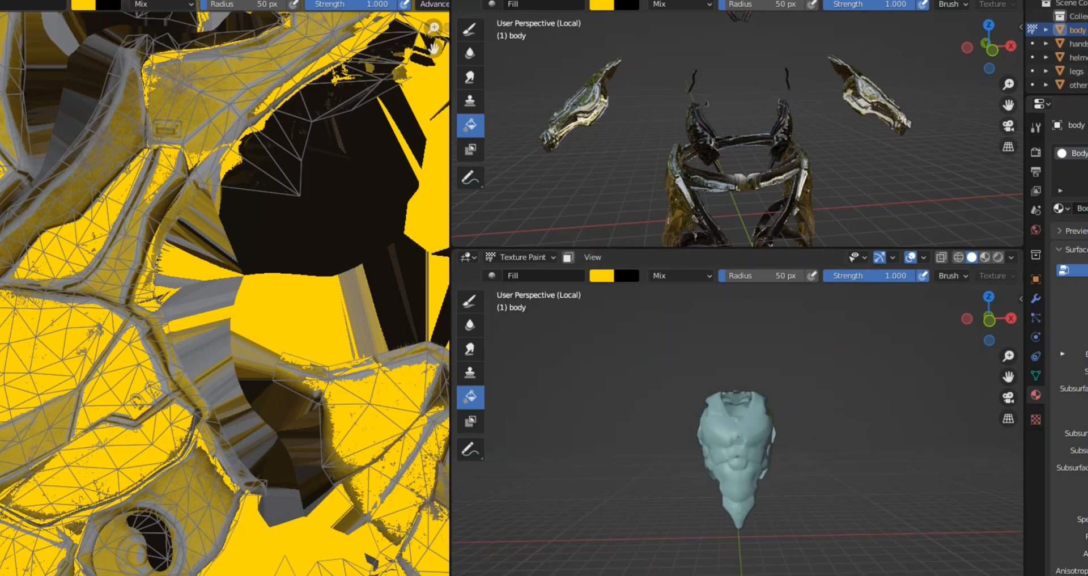
scroll(189, 326, "down", 8)
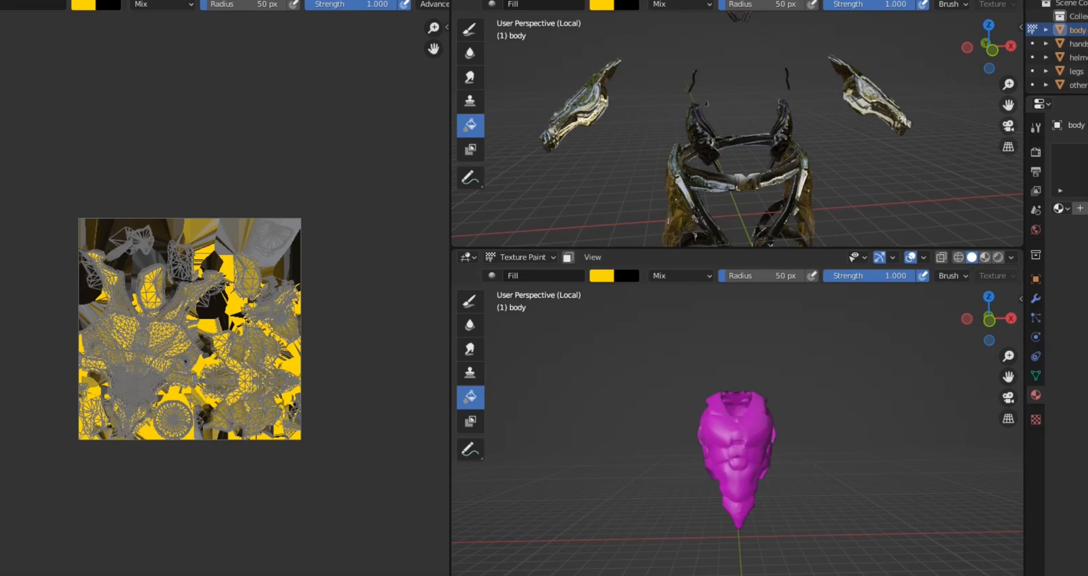
Step: Return to the Shading workspace, clear the selection and examine the whole robot from the front and side
key("ctrl+Page_Down")
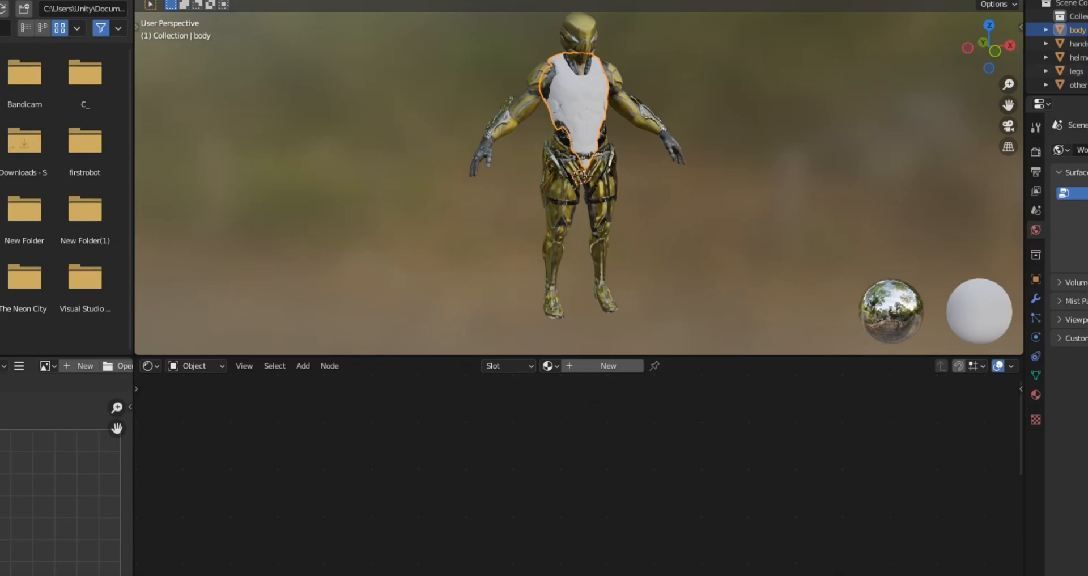
middle_click_drag(578, 182, 533, 189)
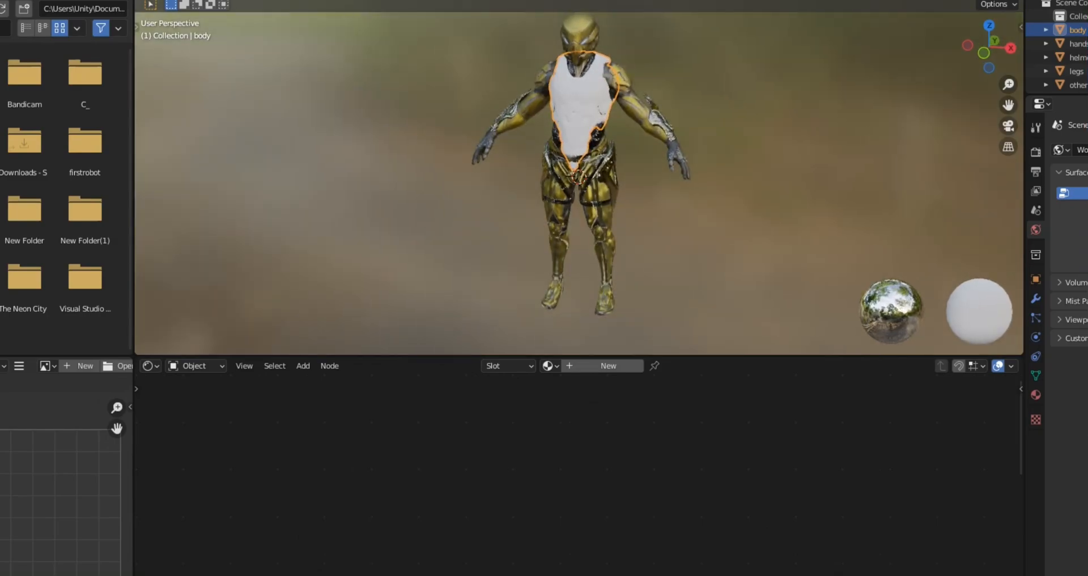
key("alt+a")
middle_click_drag(680, 170, 312, 191)
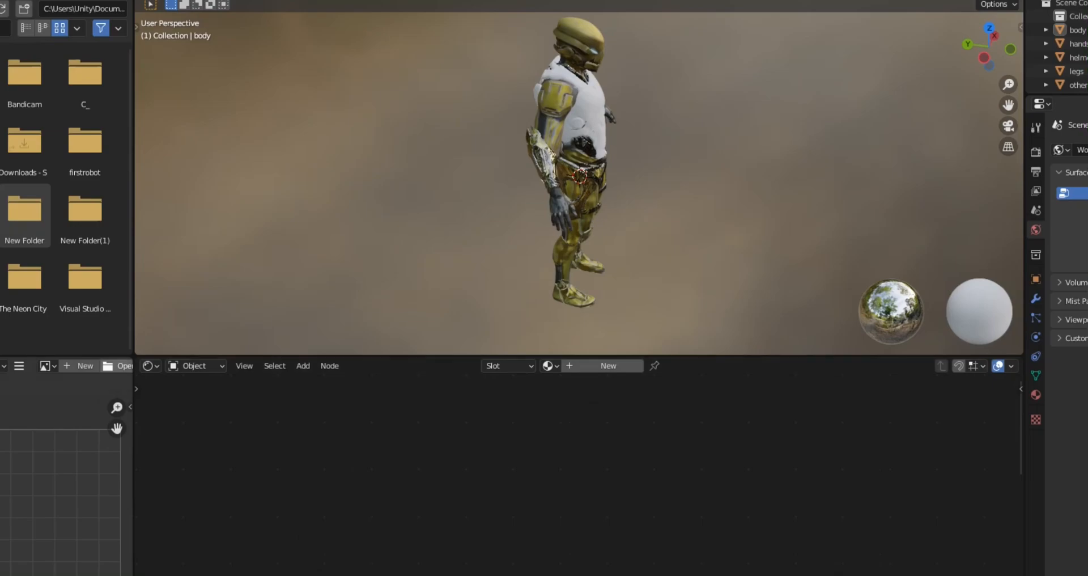
Step: Display the T_Robot_body_Emissive texture in the image editor of the Shading workspace
left_click(48, 365)
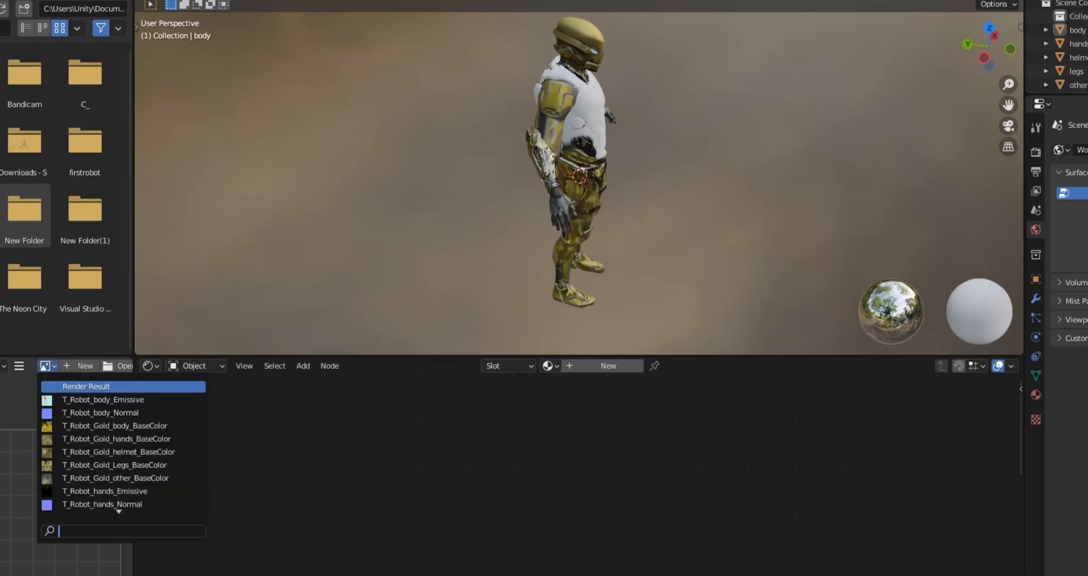
key("Down")
key("Down")
key("Up")
key("Return")
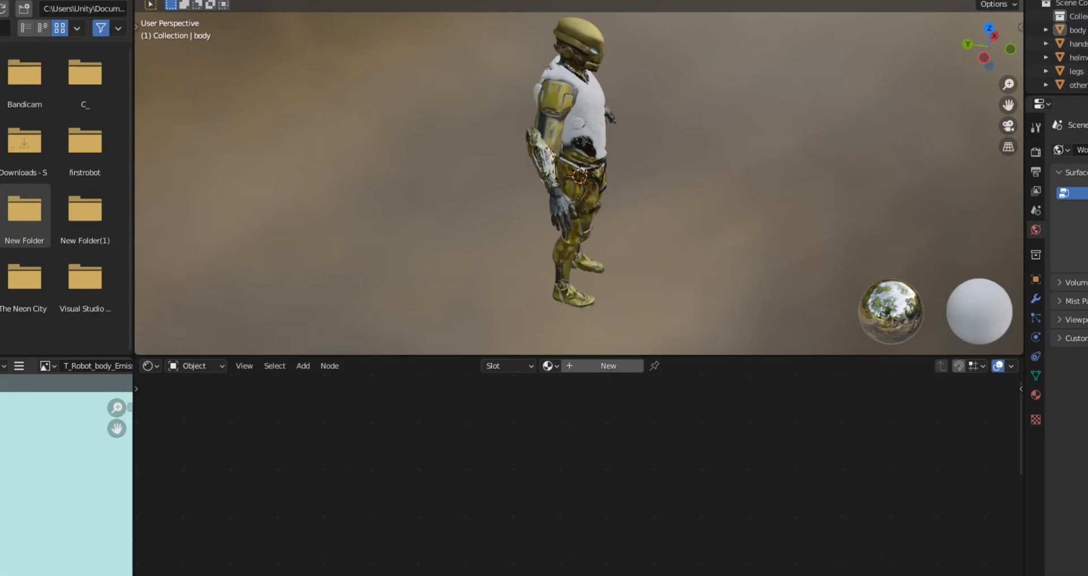
scroll(67, 475, "down", 3)
middle_click_drag(579, 187, 507, 192)
scroll(578, 170, "down", 3)
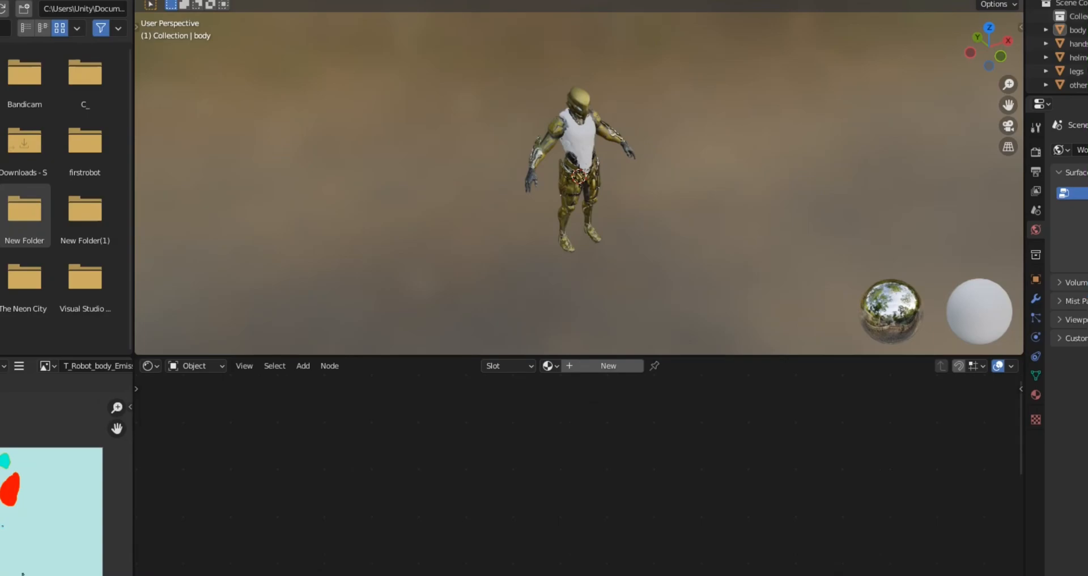
Step: Select the helmet and examine the base colour node of its Helmet_Gold material
left_click(578, 103)
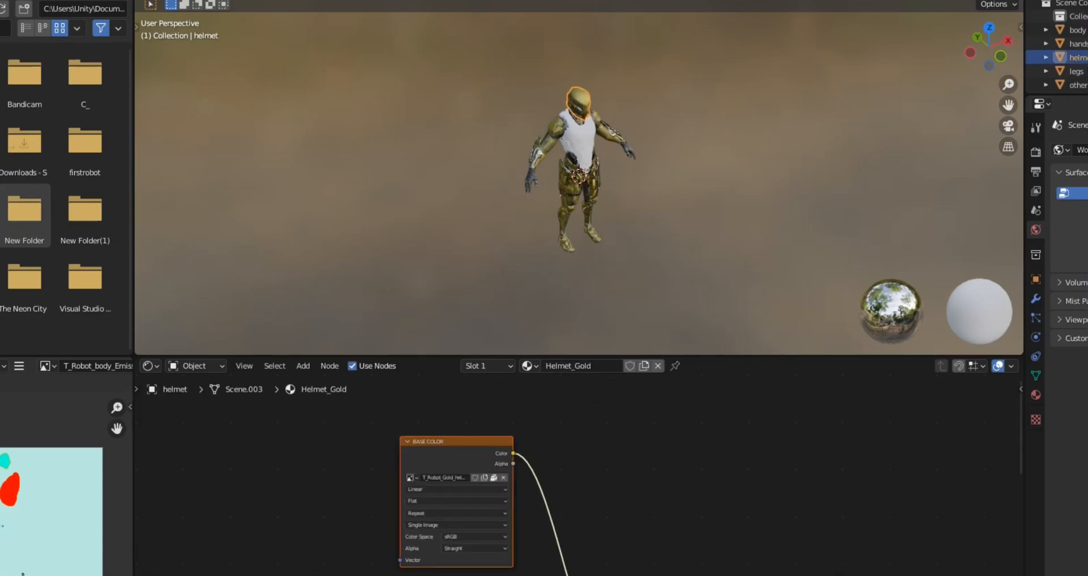
middle_click_drag(589, 472, 466, 448)
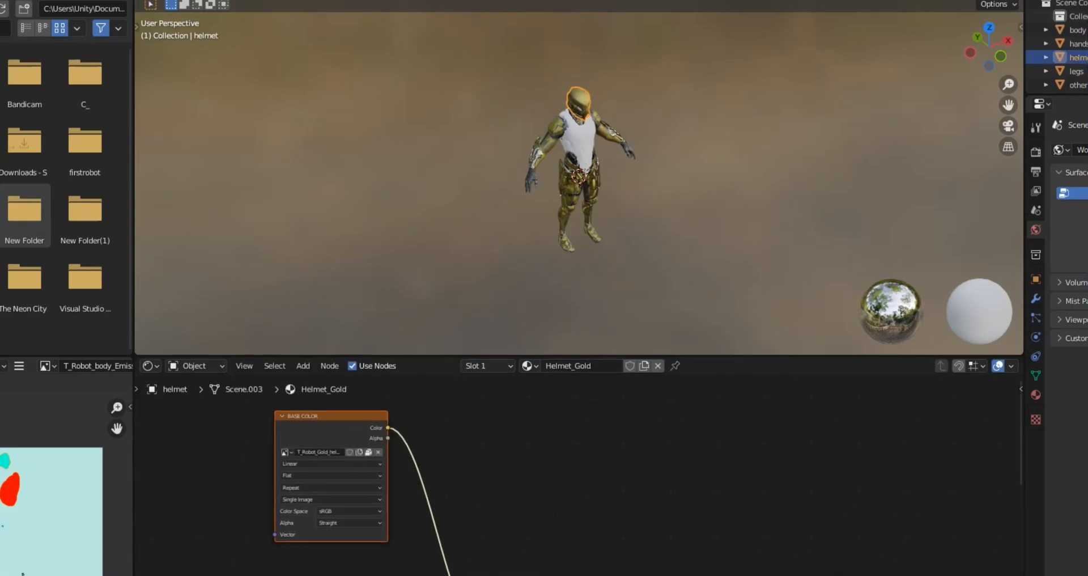
middle_click_drag(513, 226, 484, 223)
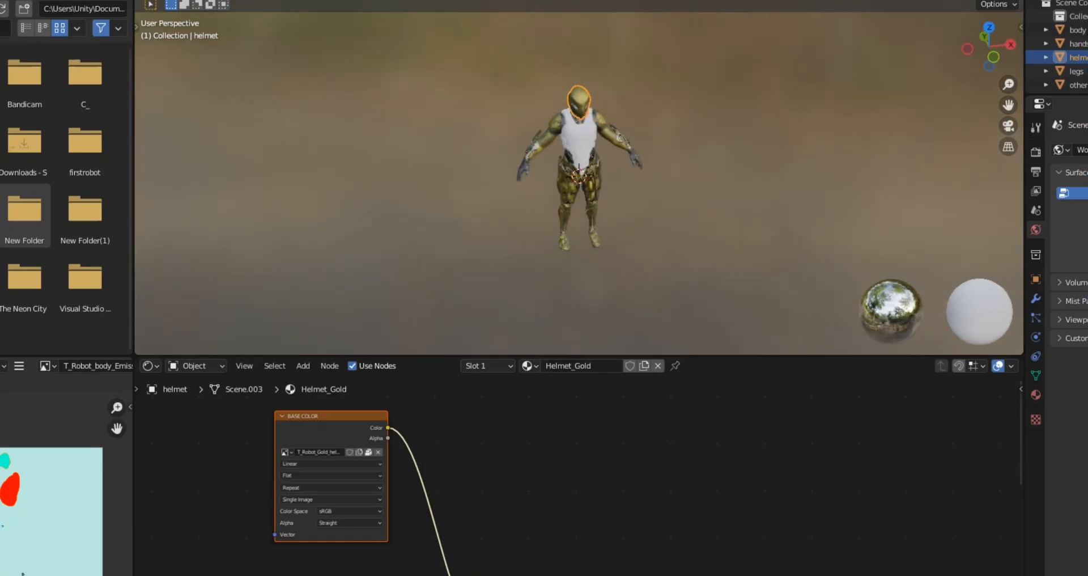
scroll(484, 222, "up", 2)
scroll(483, 223, "up", 5)
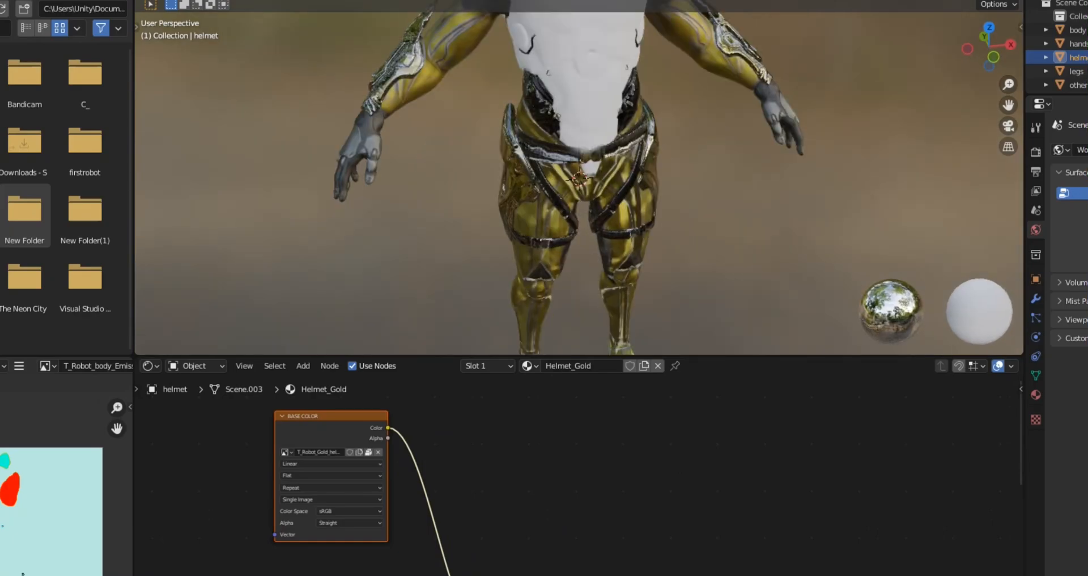
Step: Assign the existing Other_Gold material to the body mesh, then clear the selection
left_click(572, 85)
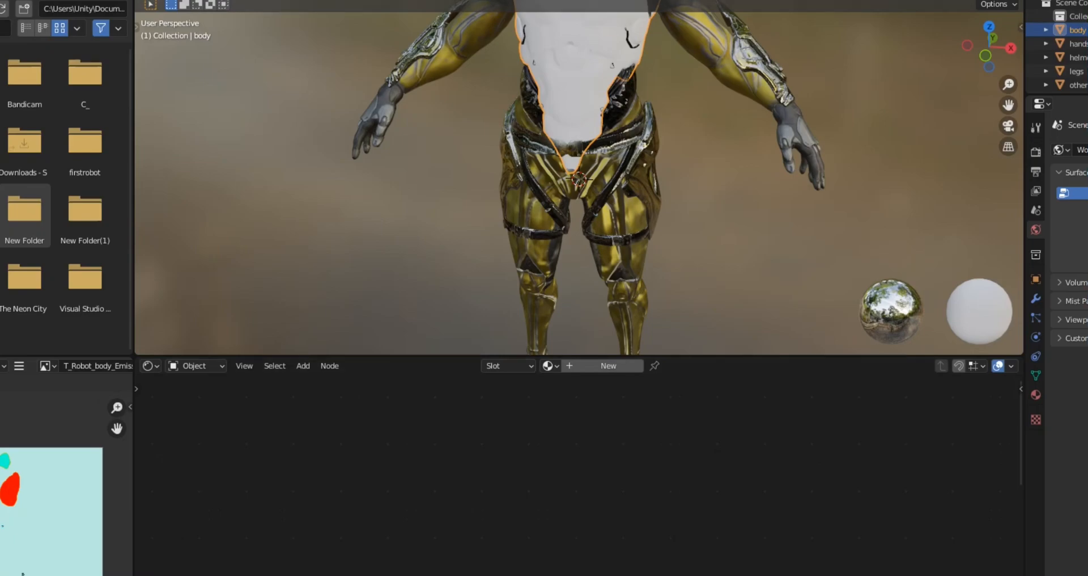
left_click(549, 366)
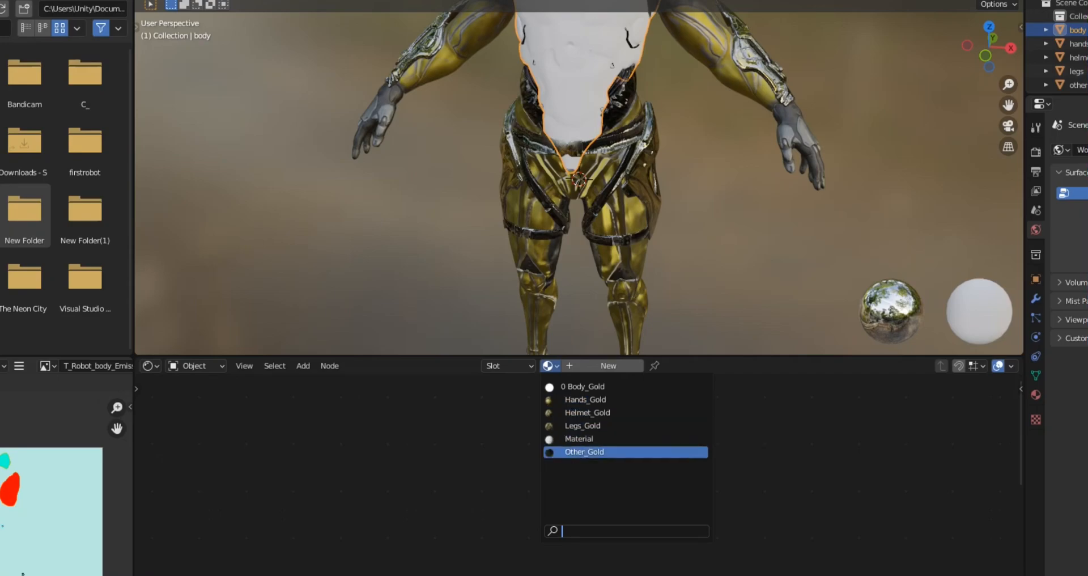
left_click(584, 452)
scroll(579, 181, "down", 2)
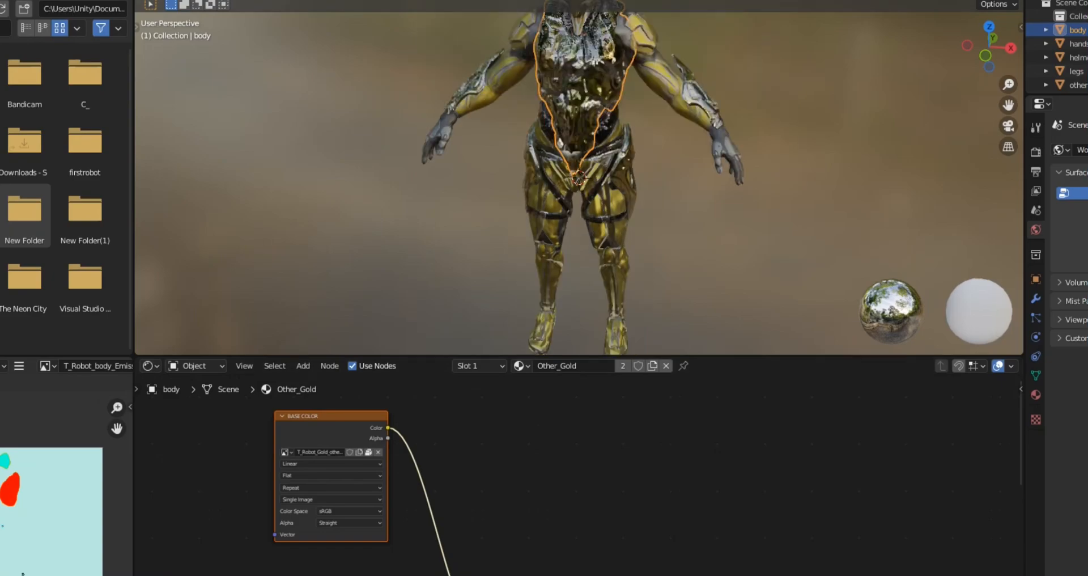
middle_click_drag(578, 182, 609, 168)
scroll(578, 181, "down", 2)
key("alt+a")
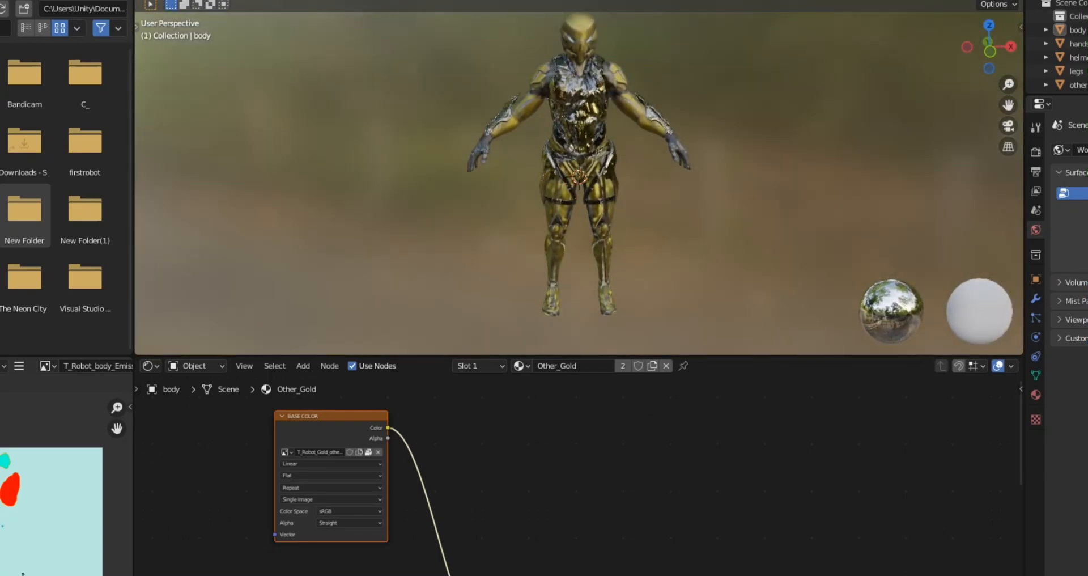
Step: Set the Other_Gold material's Principled BSDF roughness to 0.632 and its specular to 0
middle_click_drag(454, 538, 474, 382)
middle_click_drag(566, 544, 568, 494)
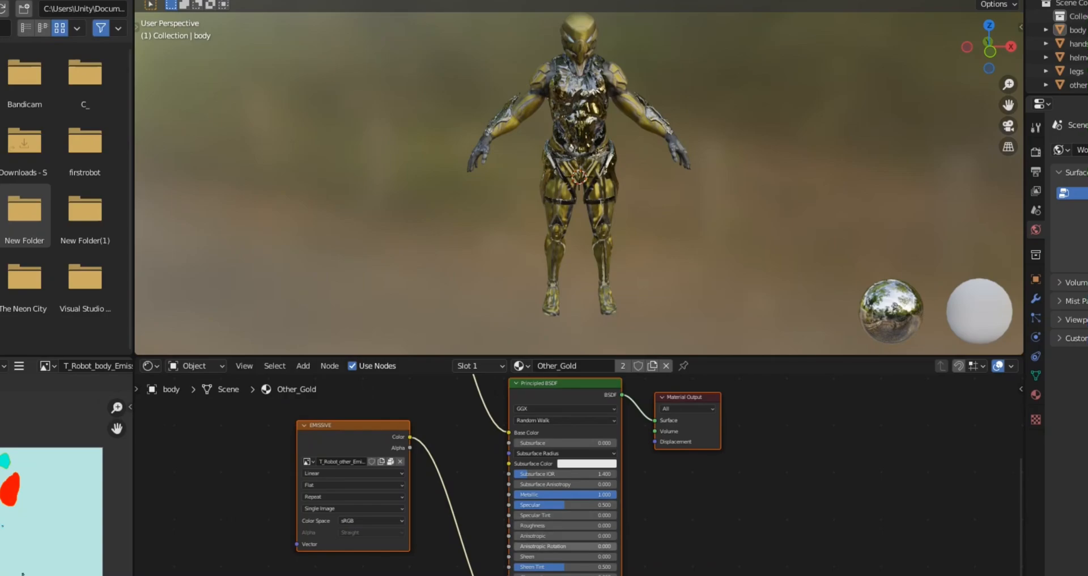
left_click_drag(516, 526, 578, 525)
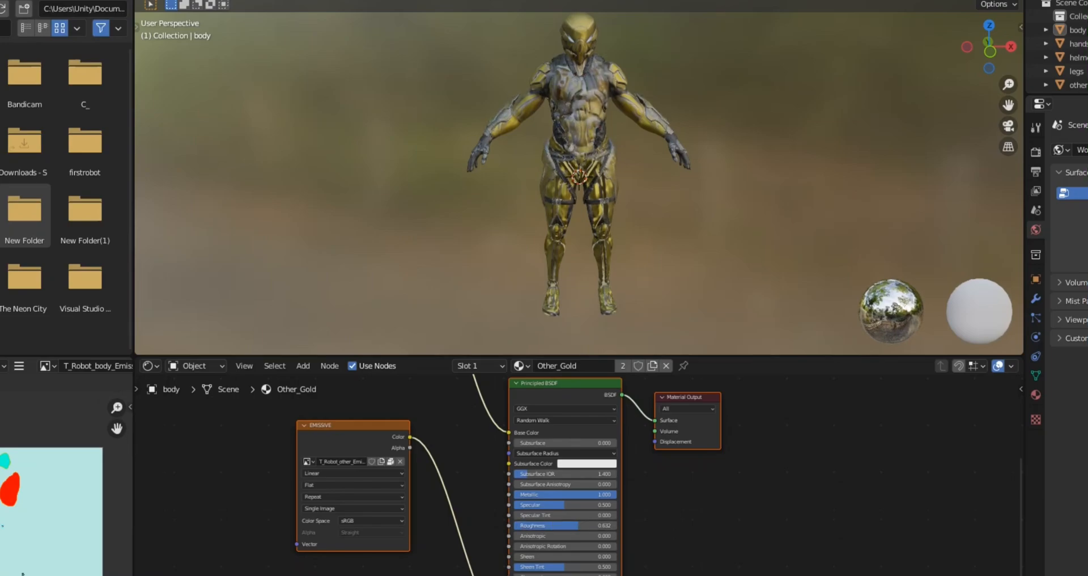
middle_click_drag(681, 198, 323, 205)
middle_click_drag(623, 227, 581, 222)
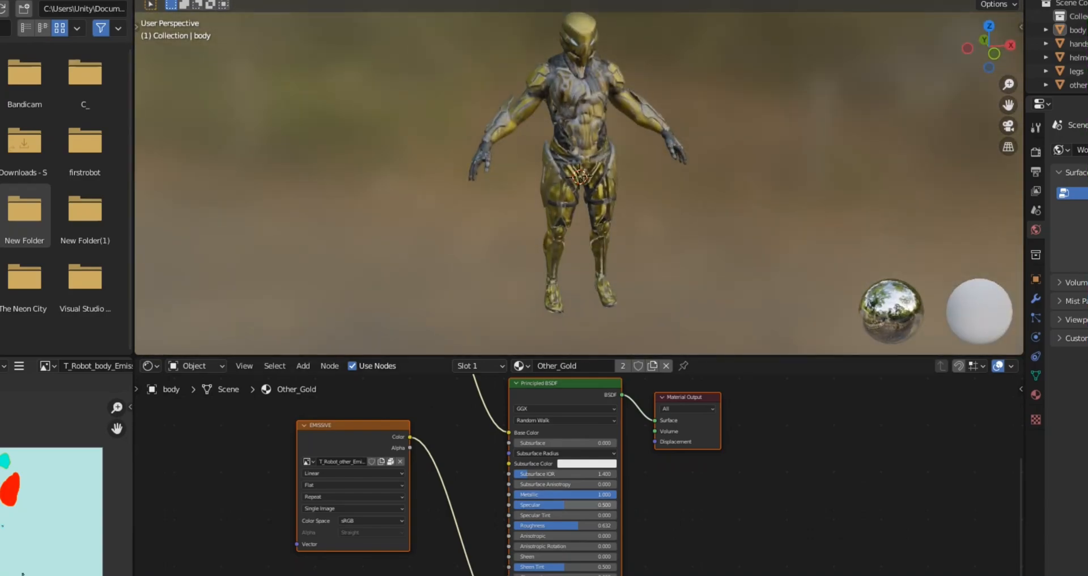
left_click_drag(564, 505, 519, 506)
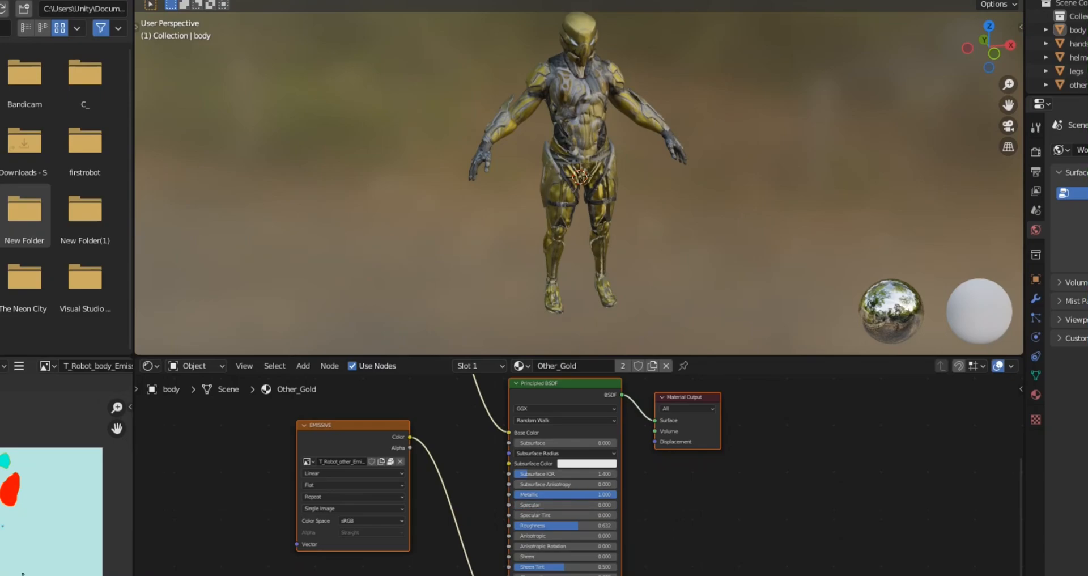
Step: Try a metallic value of 0.364 on the Other_Gold shader, then set roughness to 1 and metallic back to 1
left_click_drag(615, 494, 555, 494)
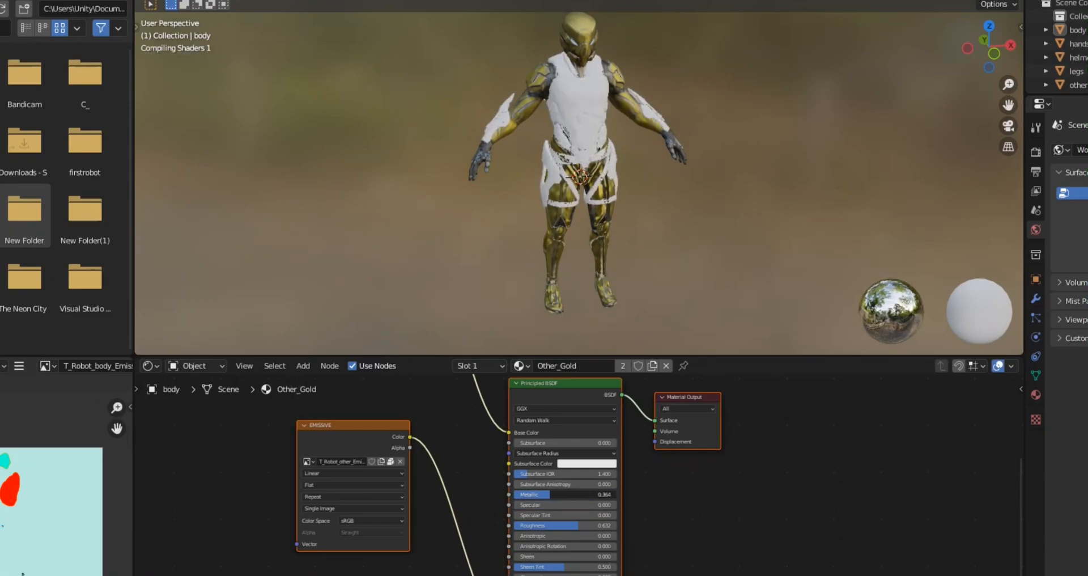
left_click(634, 496)
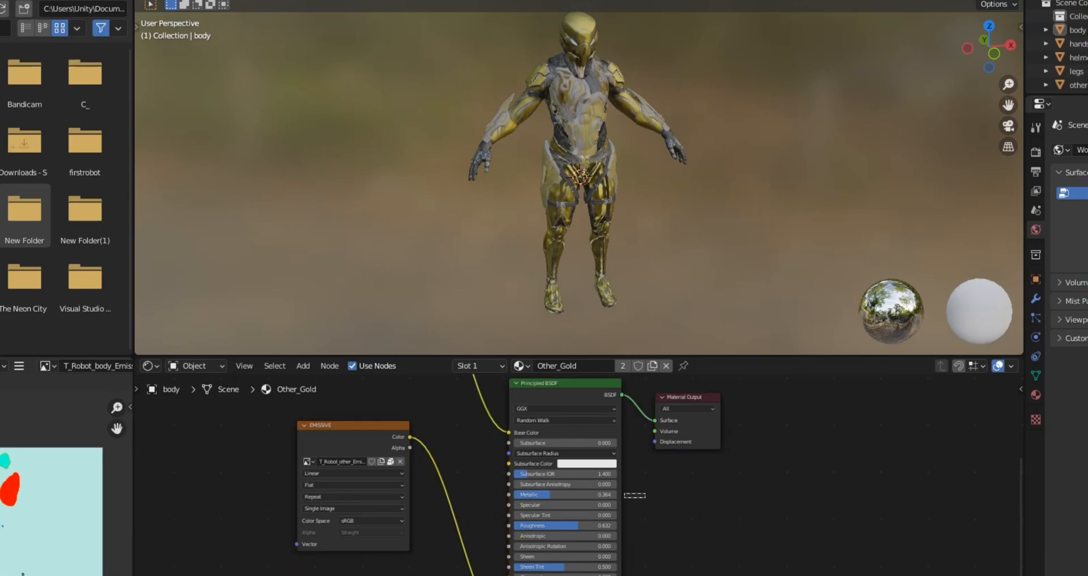
left_click_drag(579, 526, 616, 526)
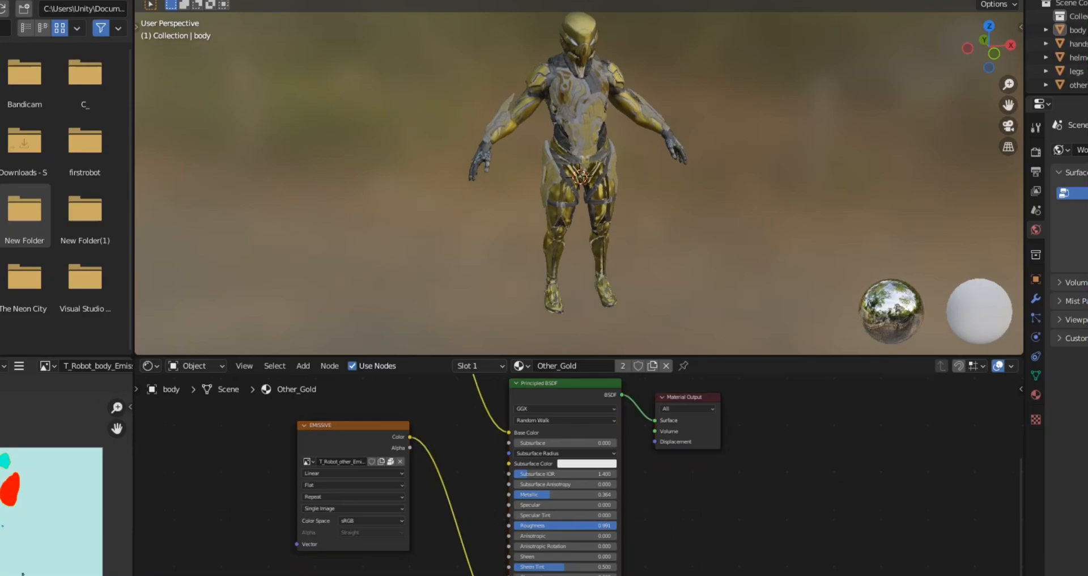
left_click_drag(550, 494, 617, 495)
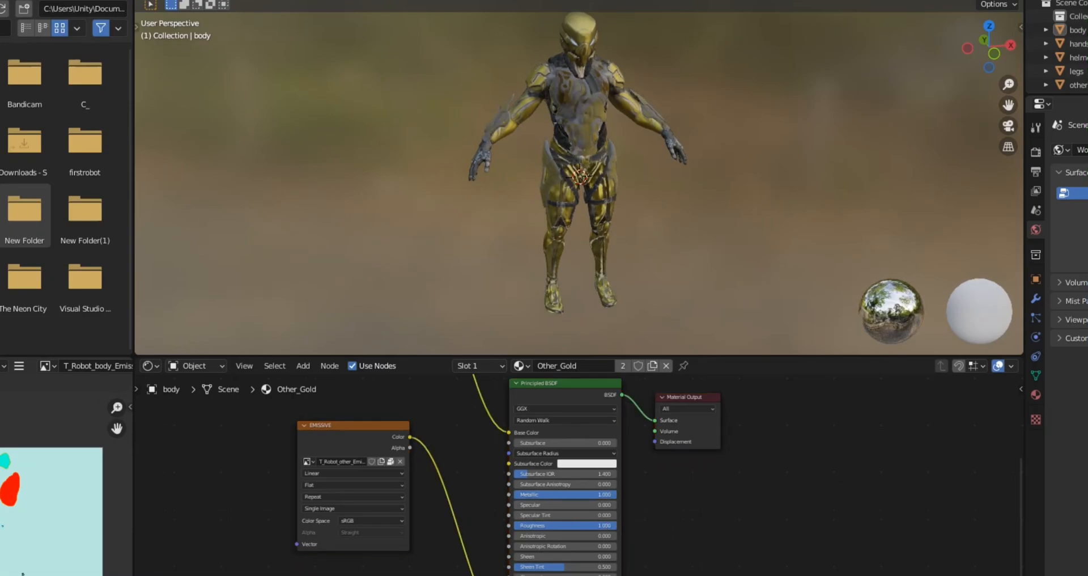
Step: Disconnect the emissive and base colour image textures from the Other_Gold material's Principled BSDF
middle_click_drag(617, 494, 632, 457)
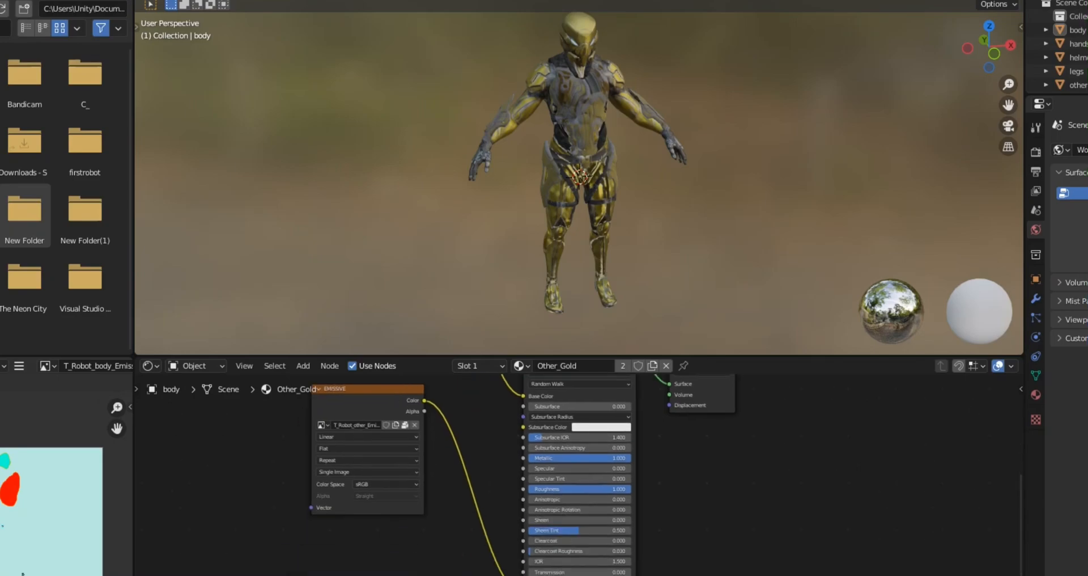
left_click_drag(523, 575, 495, 575)
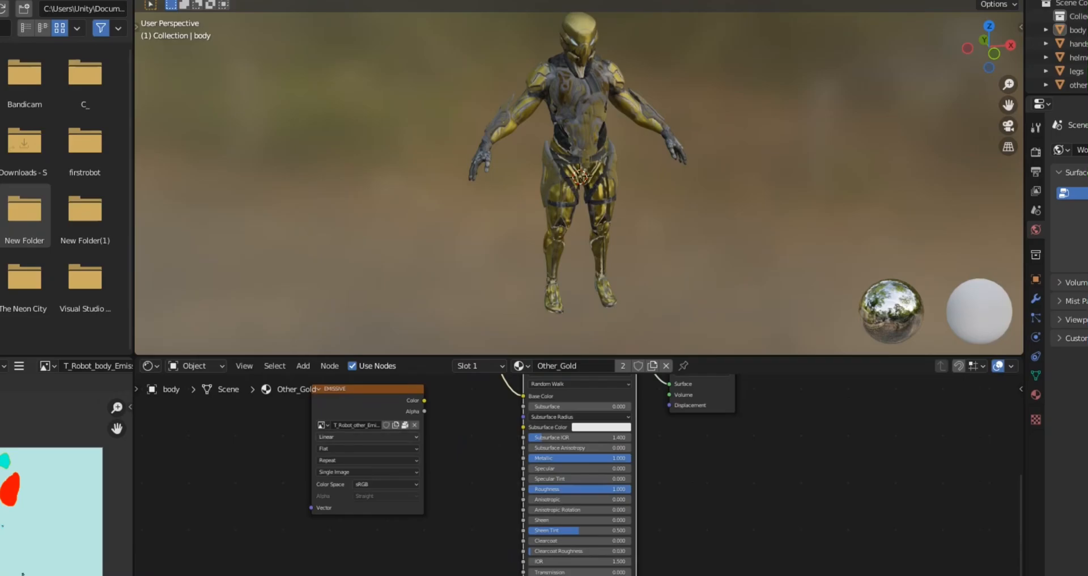
middle_click_drag(481, 482, 491, 500)
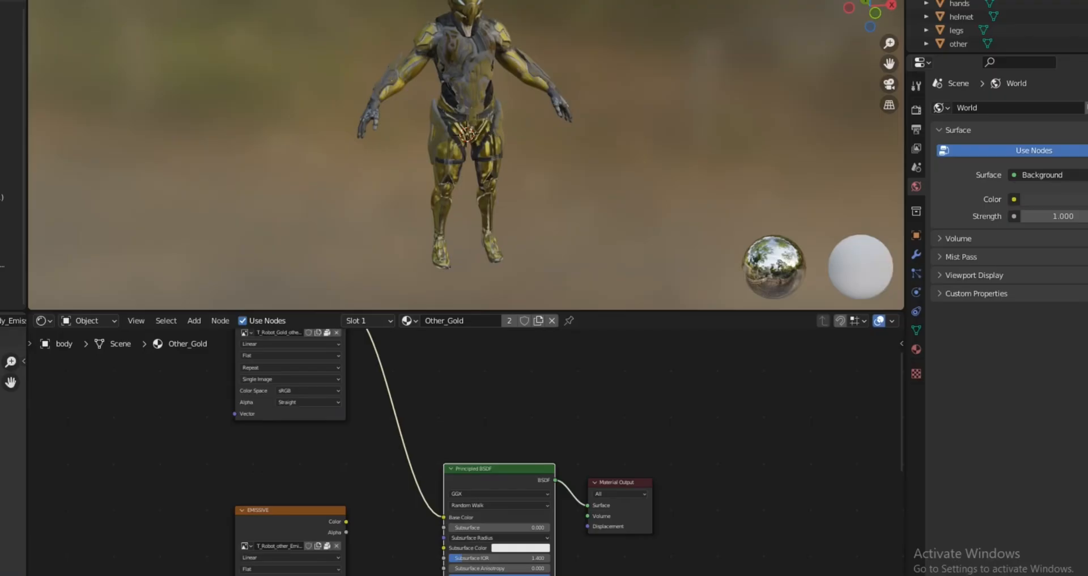
left_click_drag(444, 517, 395, 506)
middle_click_drag(397, 442, 407, 533)
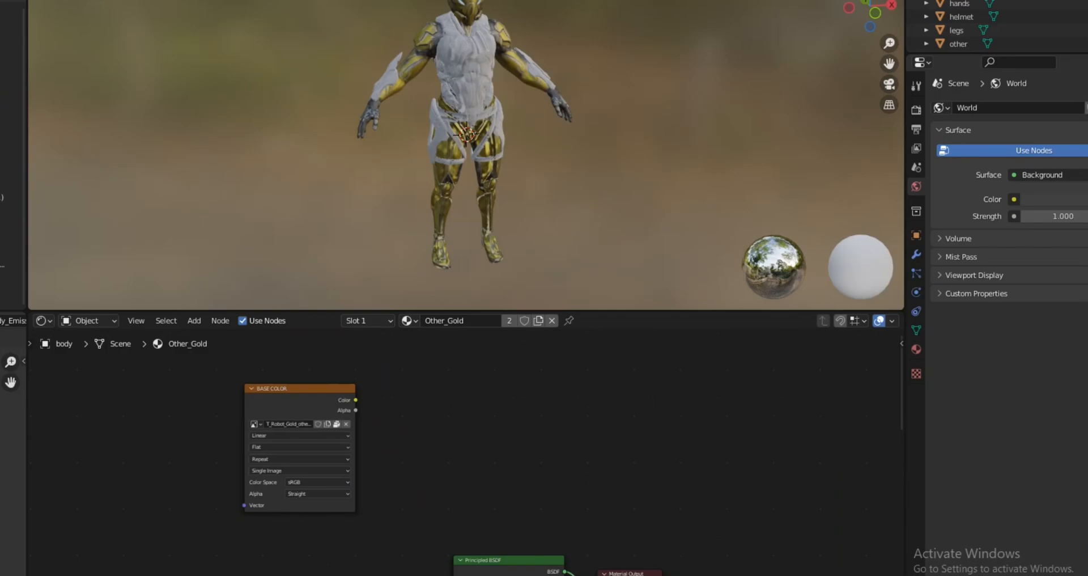
Step: Switch the BASE COLOR node's image to T_Robot_Gold_body_BaseColor and shift the node slightly away from the shader
left_click_drag(489, 341, 225, 514)
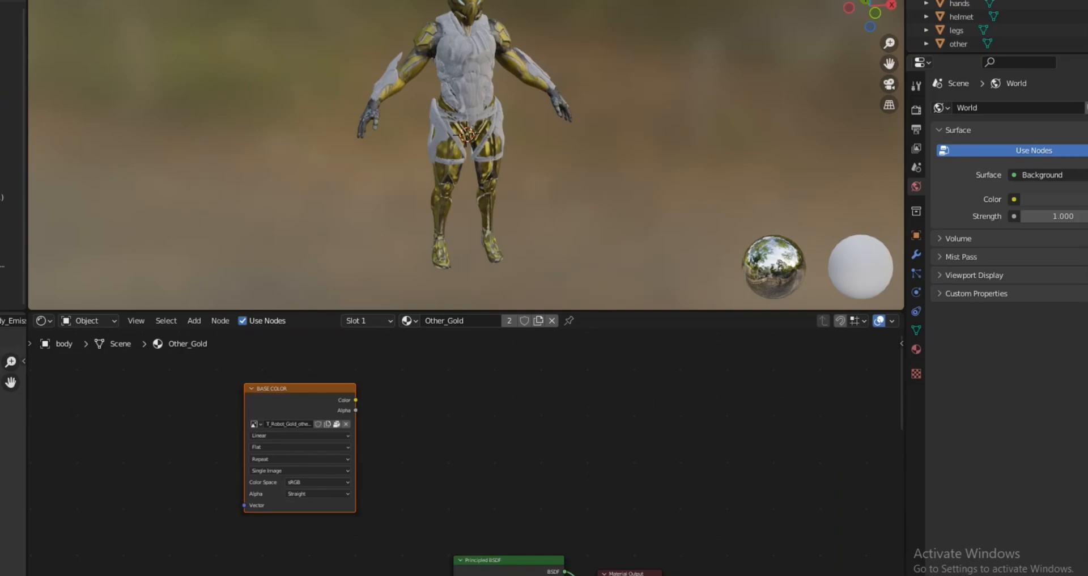
left_click(255, 424)
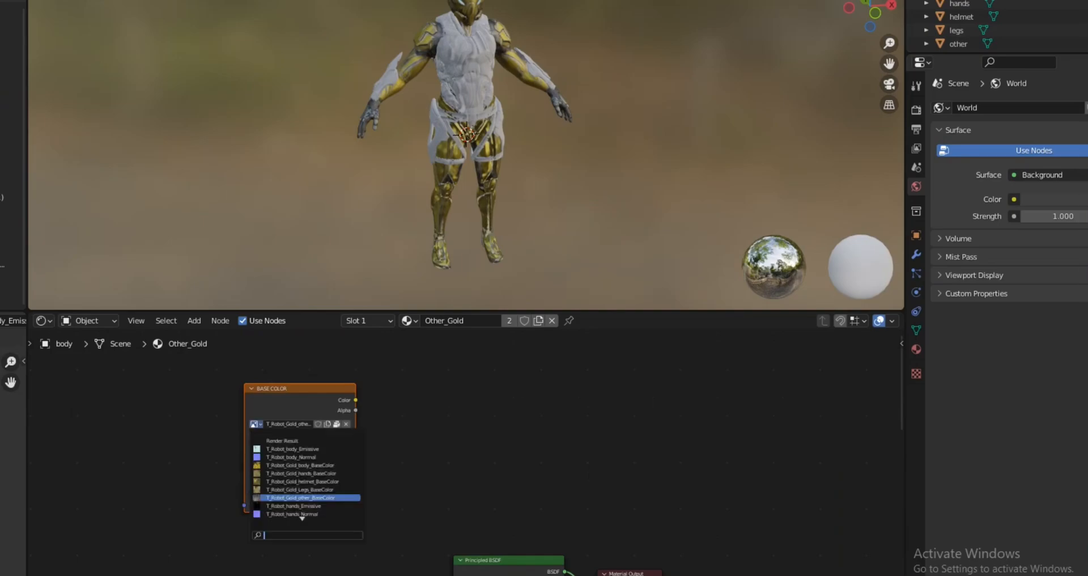
key("Return")
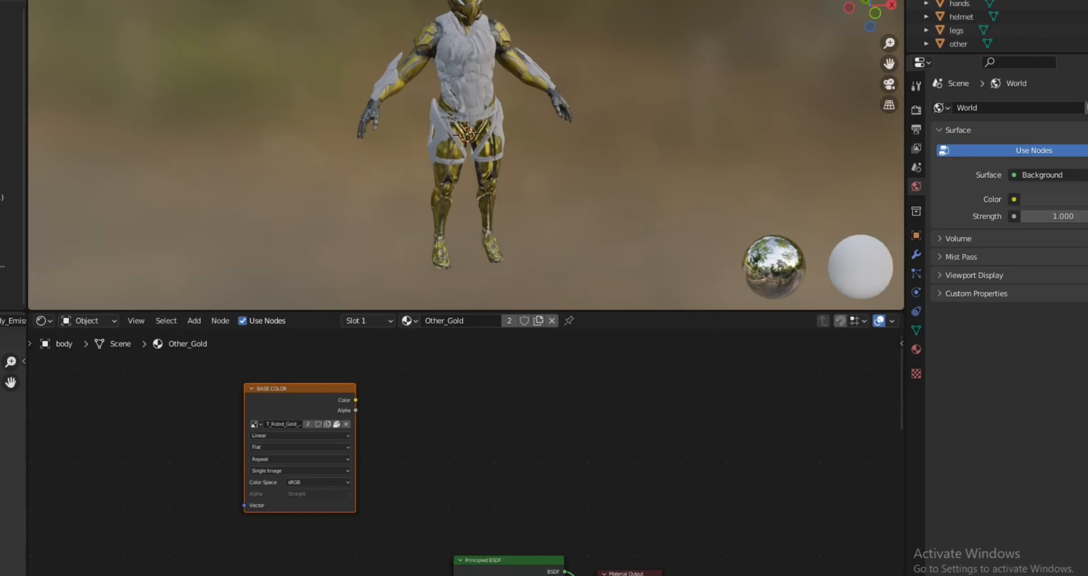
key("g")
key("Return")
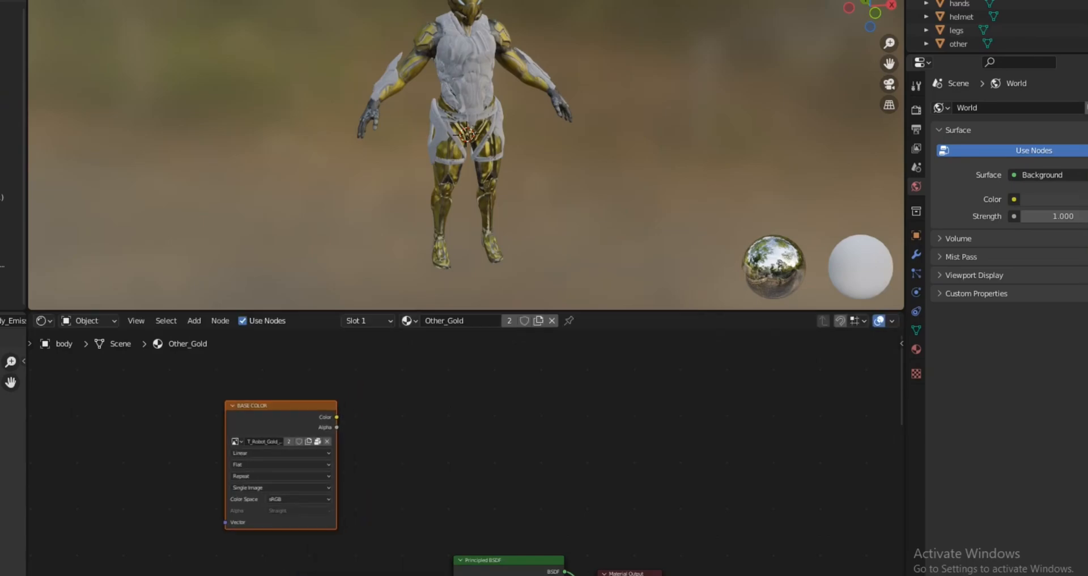
Step: Link the BASE COLOR node's Color output to the Principled BSDF's Base Color input
middle_click_drag(397, 482, 476, 399)
scroll(464, 459, "down", 1)
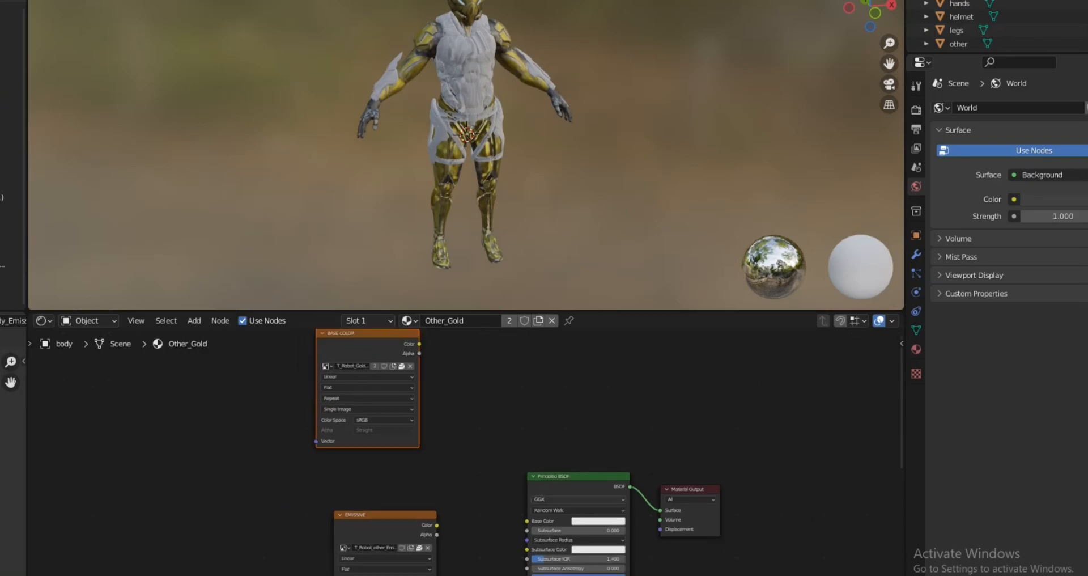
left_click_drag(420, 340, 470, 469)
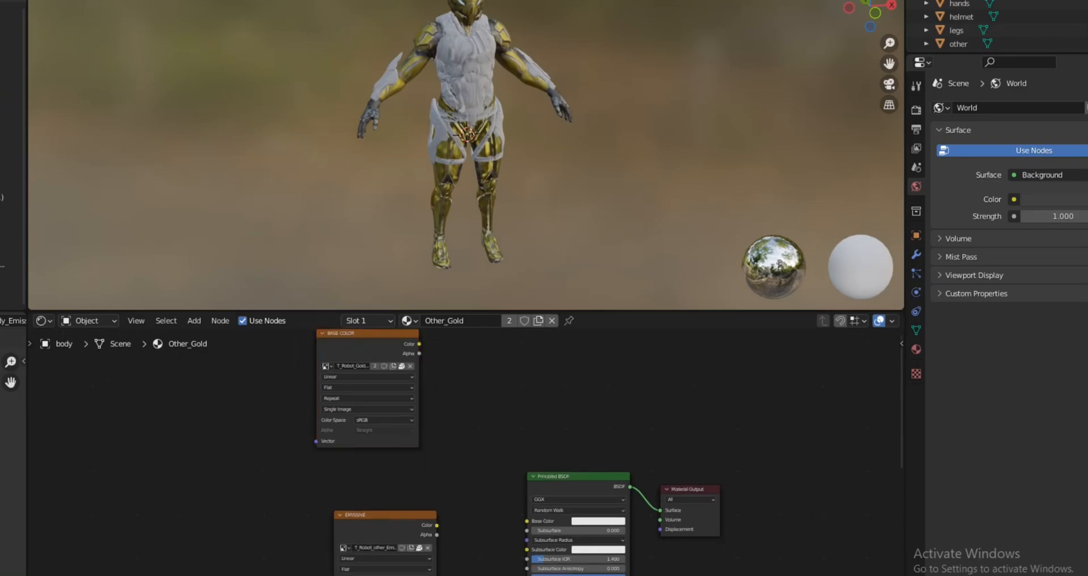
left_click_drag(420, 344, 527, 521)
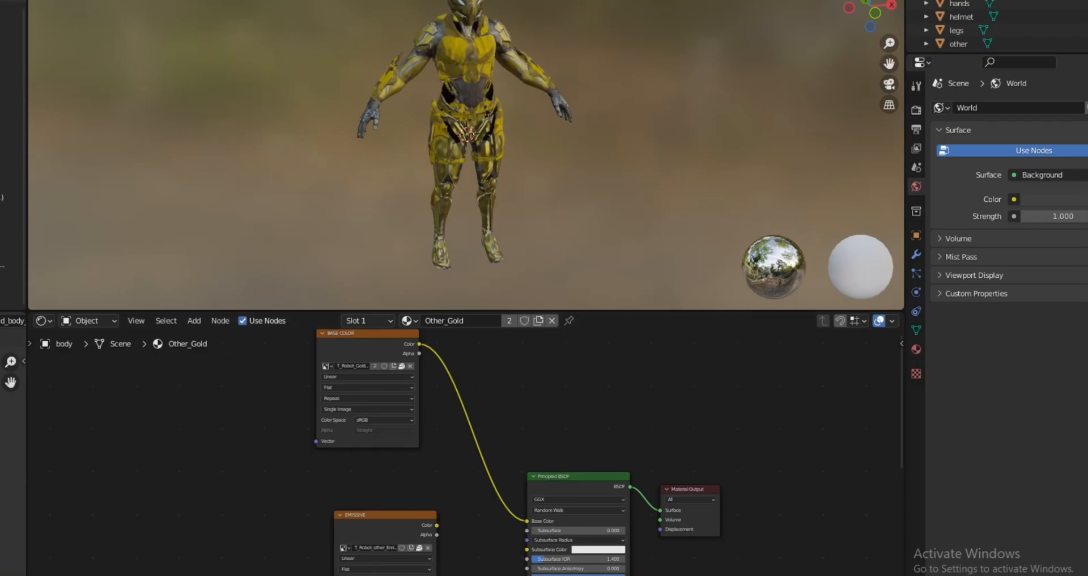
Step: Examine the gold textures on the body piece and the whole robot from the front and side
middle_click_drag(466, 134, 33, 134)
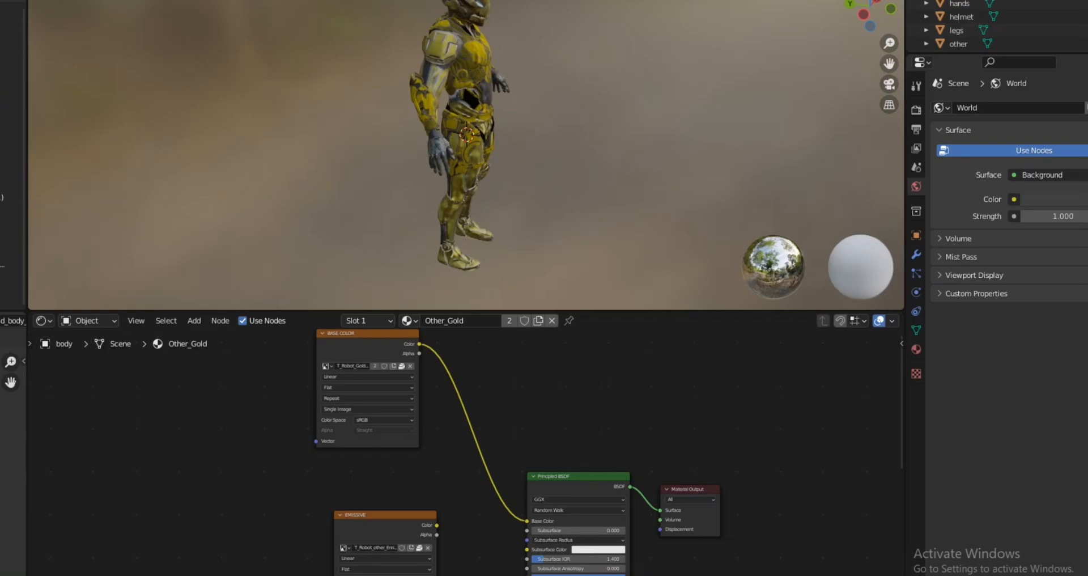
middle_click_drag(466, 134, 326, 135)
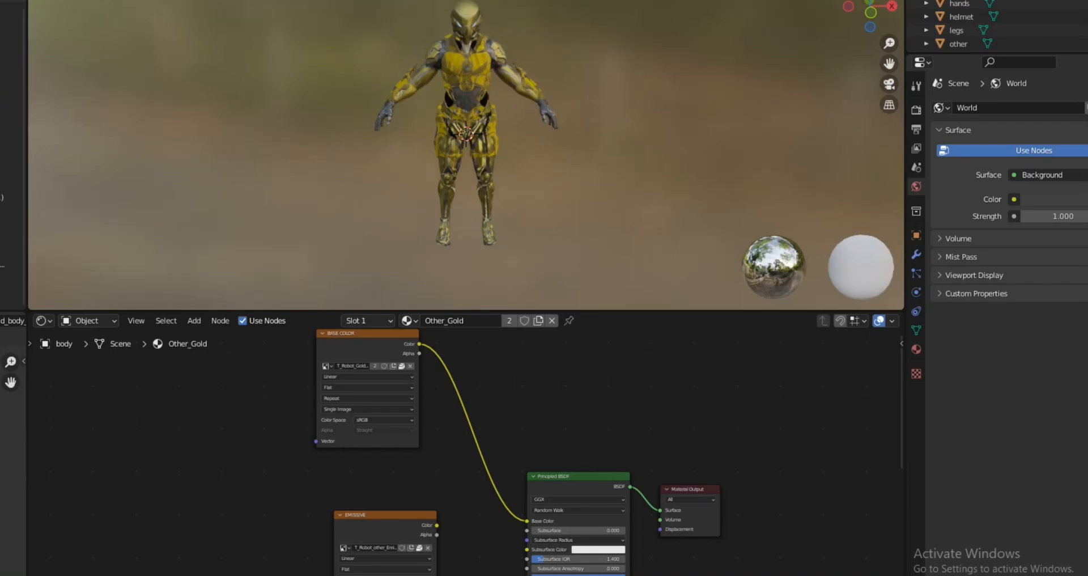
mouse_move(466, 134)
middle_mouse_down()
mouse_move(454, 150)
mouse_move(463, 137)
middle_mouse_up()
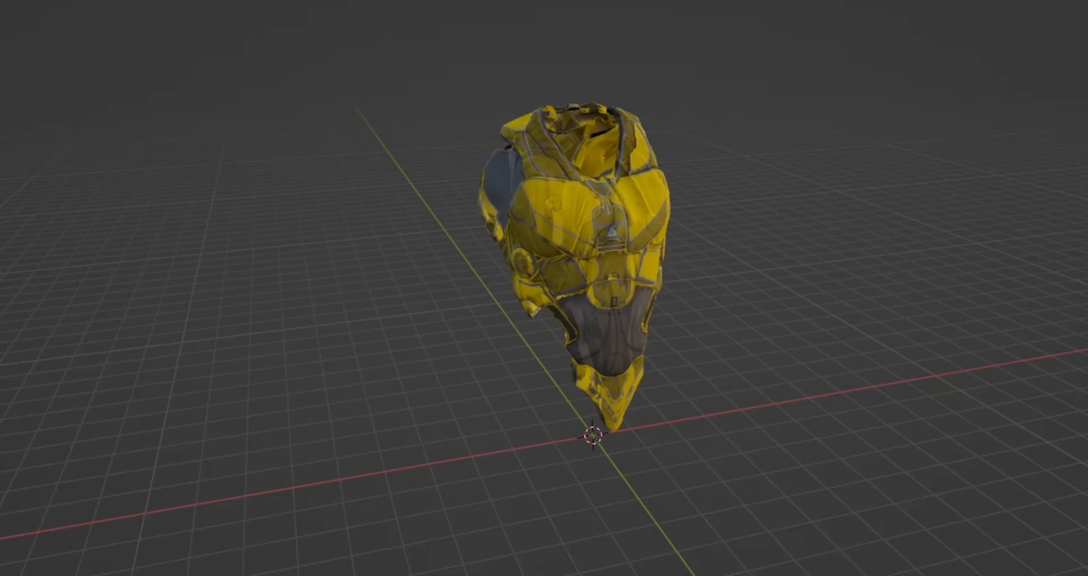
middle_click_drag(567, 284, 510, 273)
scroll(516, 291, "up", 1)
scroll(572, 257, "up", 3)
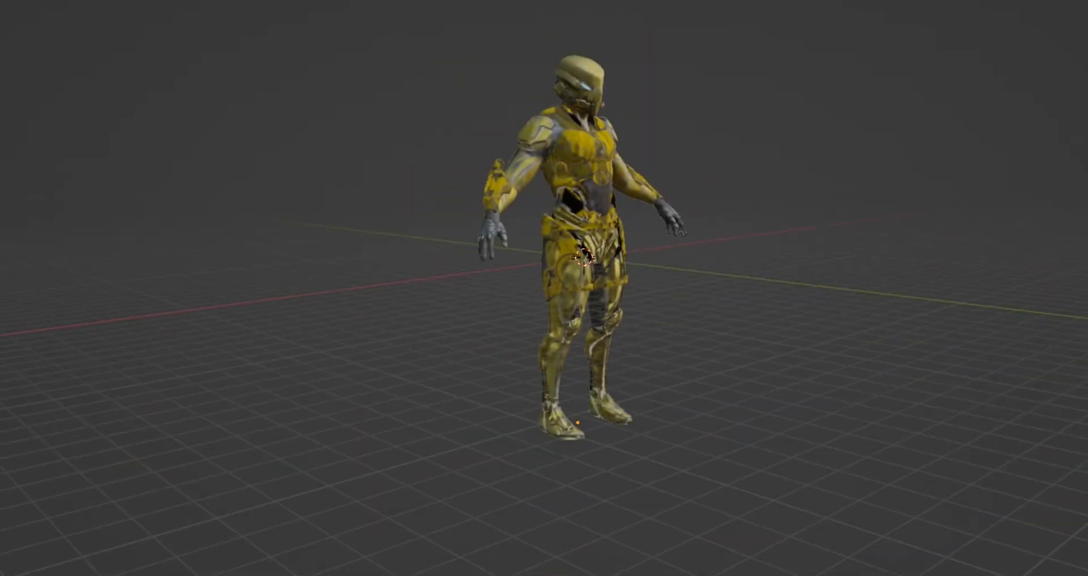
middle_click_drag(544, 288, 317, 282)
scroll(544, 288, "up", 3)
scroll(584, 272, "down", 3)
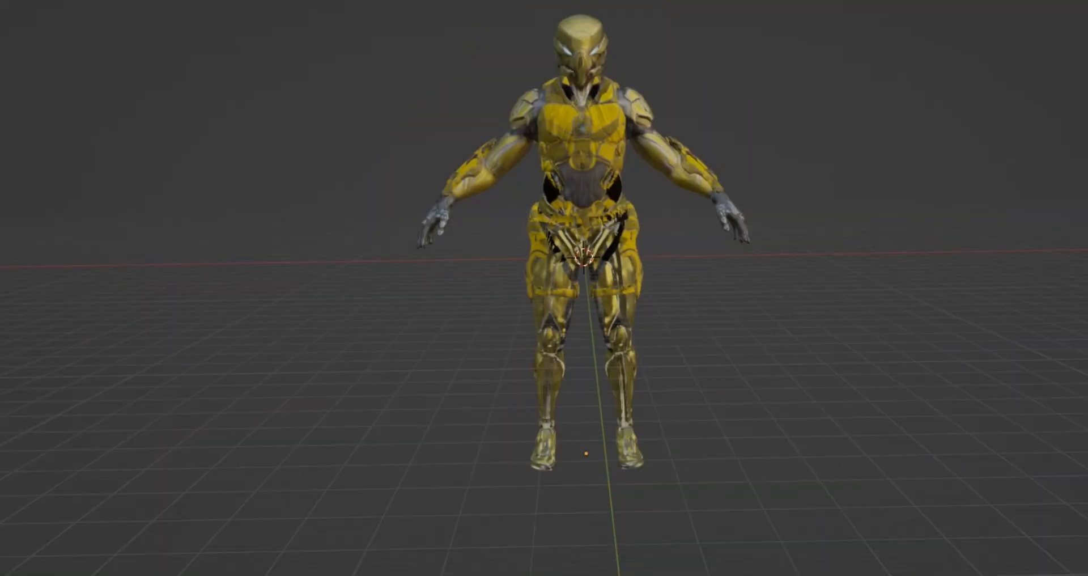